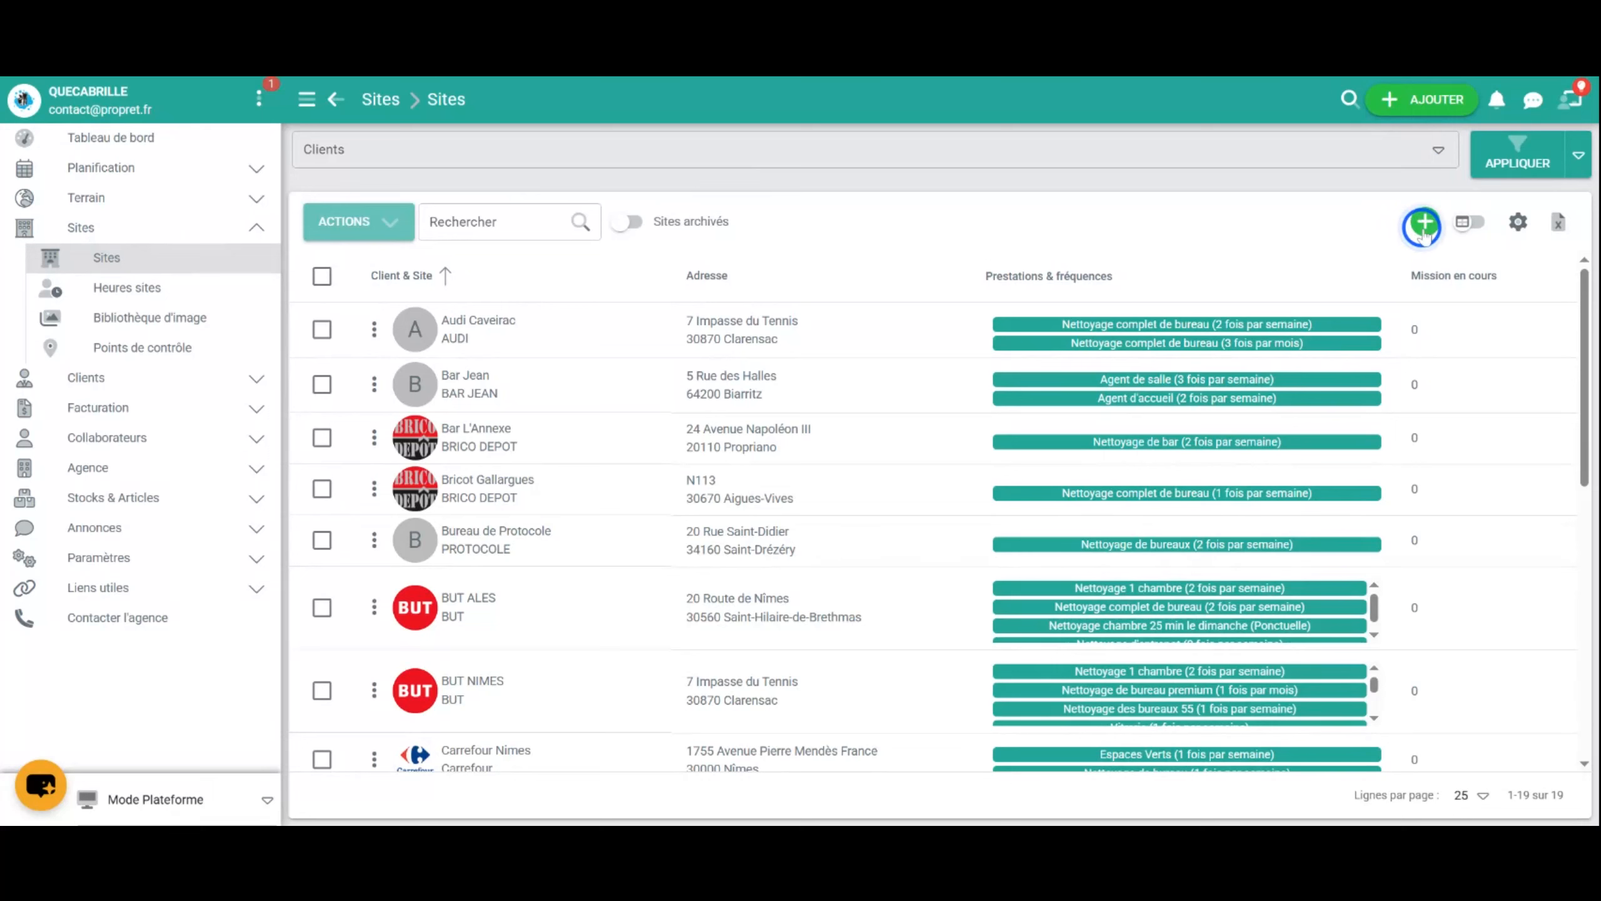
Start a new site, name it "But Saint-Césaire" and assign it to the client BUT
click(1426, 223)
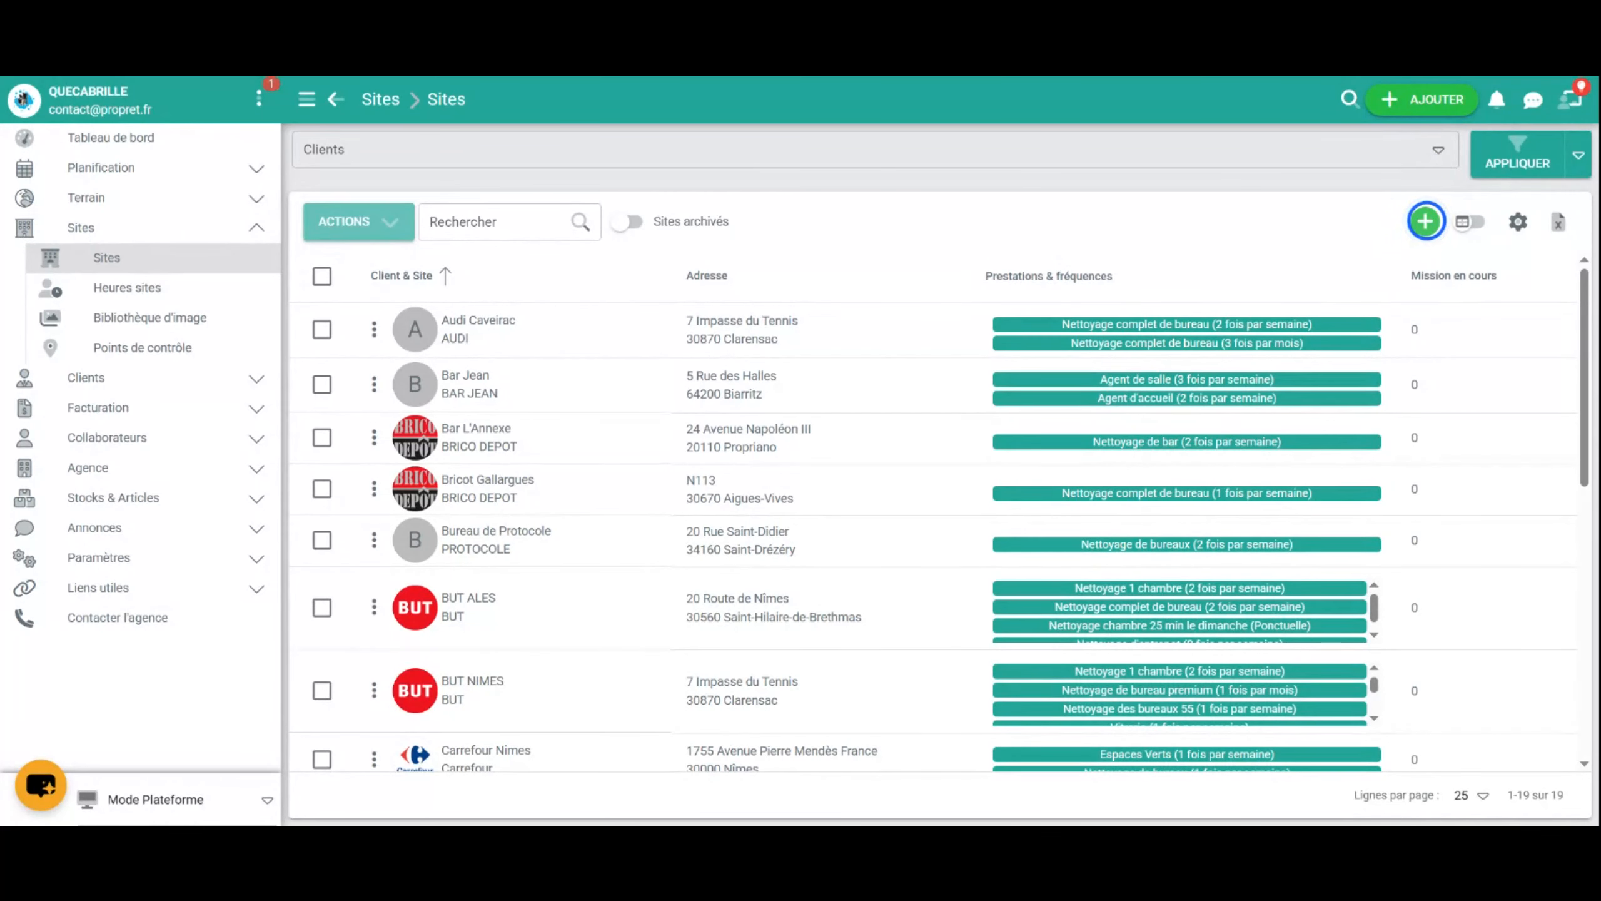
click(1438, 101)
click(1403, 473)
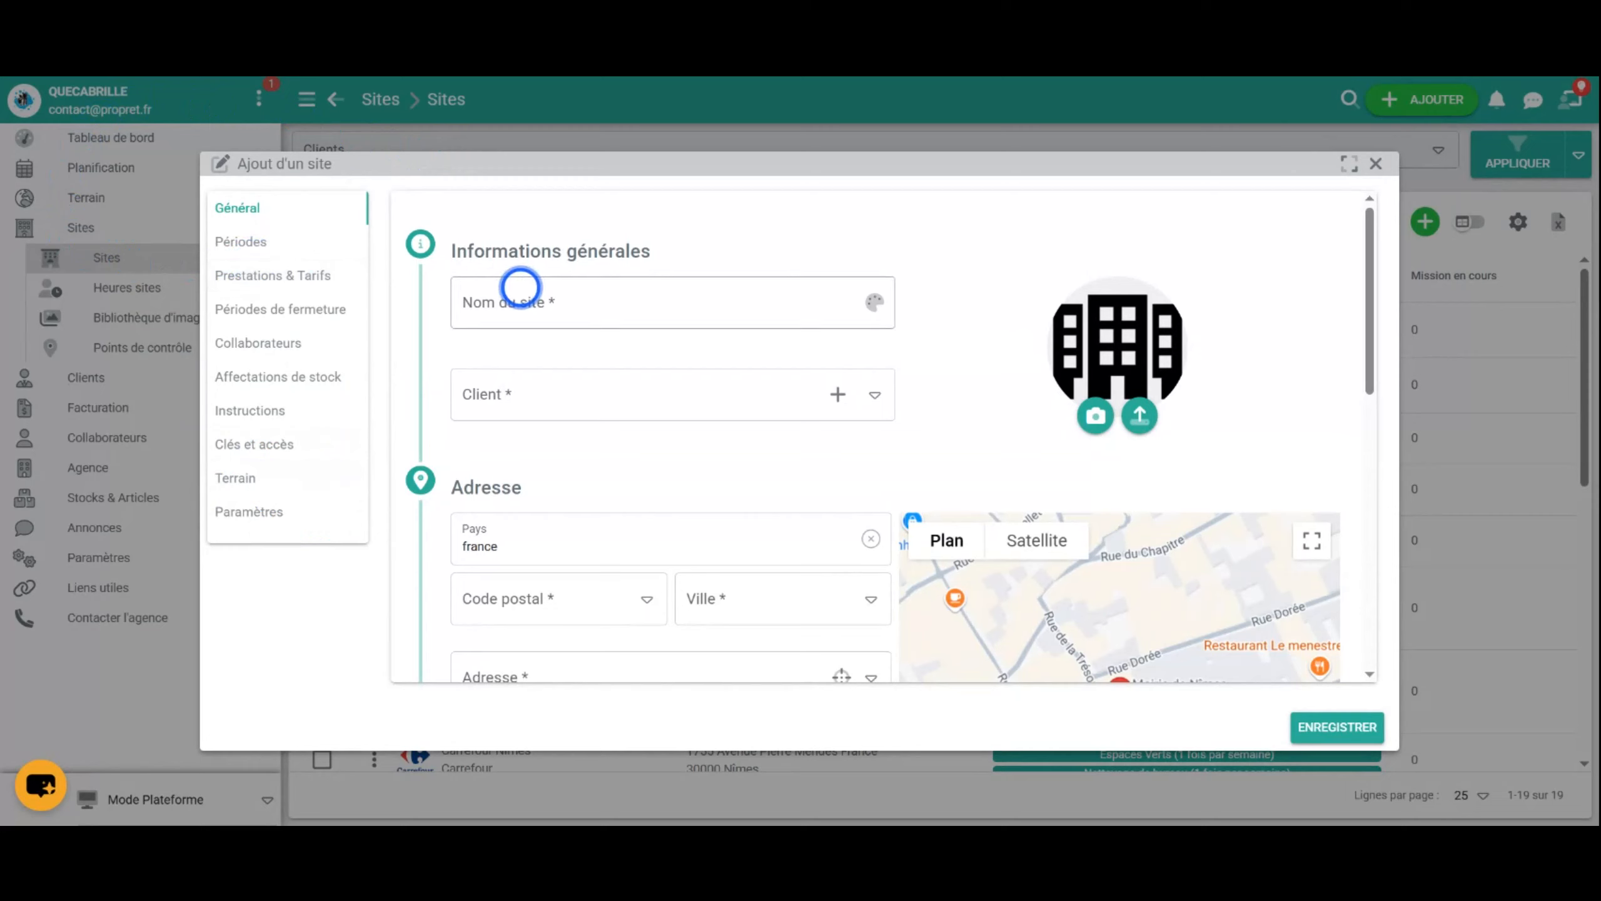
click(489, 305)
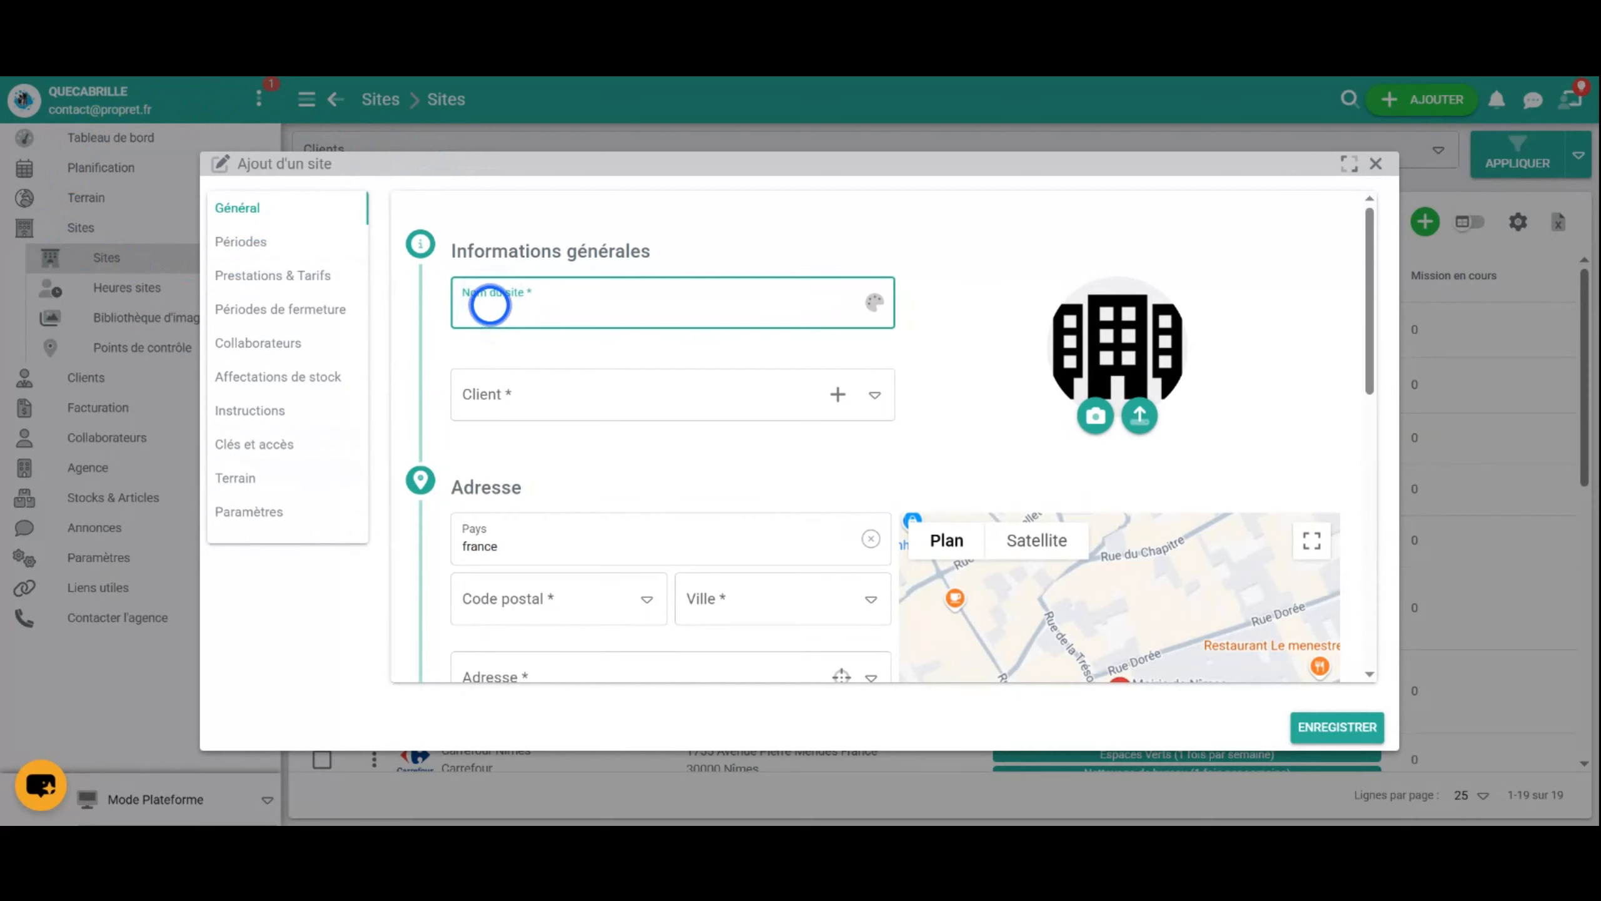
text(But Saint-Césaire)
click(579, 388)
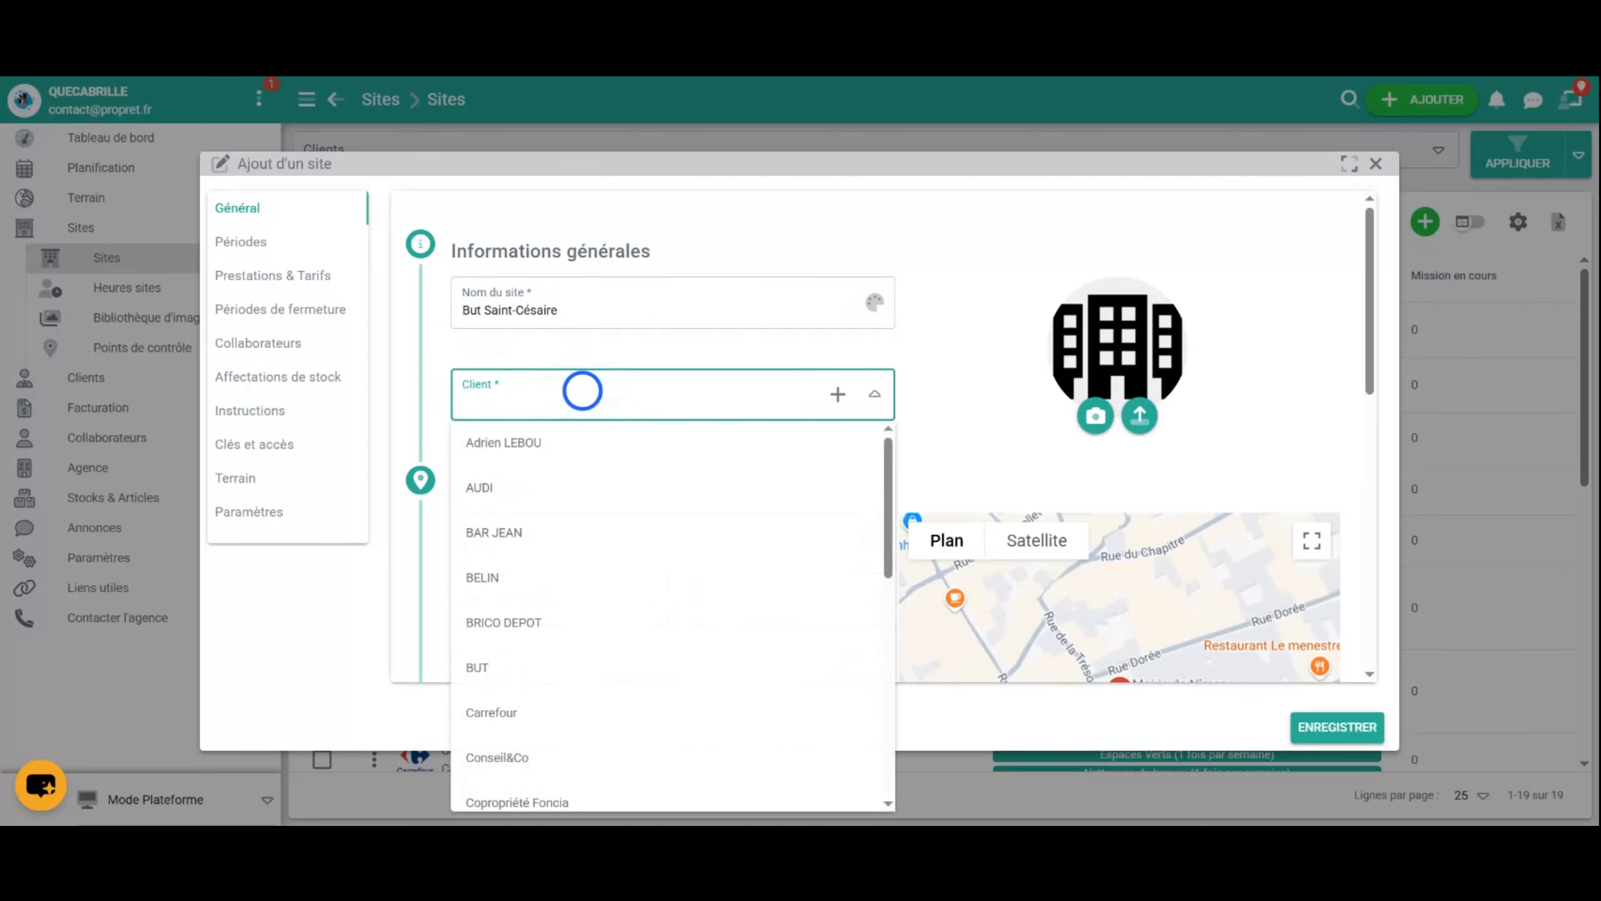
click(485, 668)
Fill in the site's postal code, city and street address, accepting the suggested address
scroll(593, 450, down, 3)
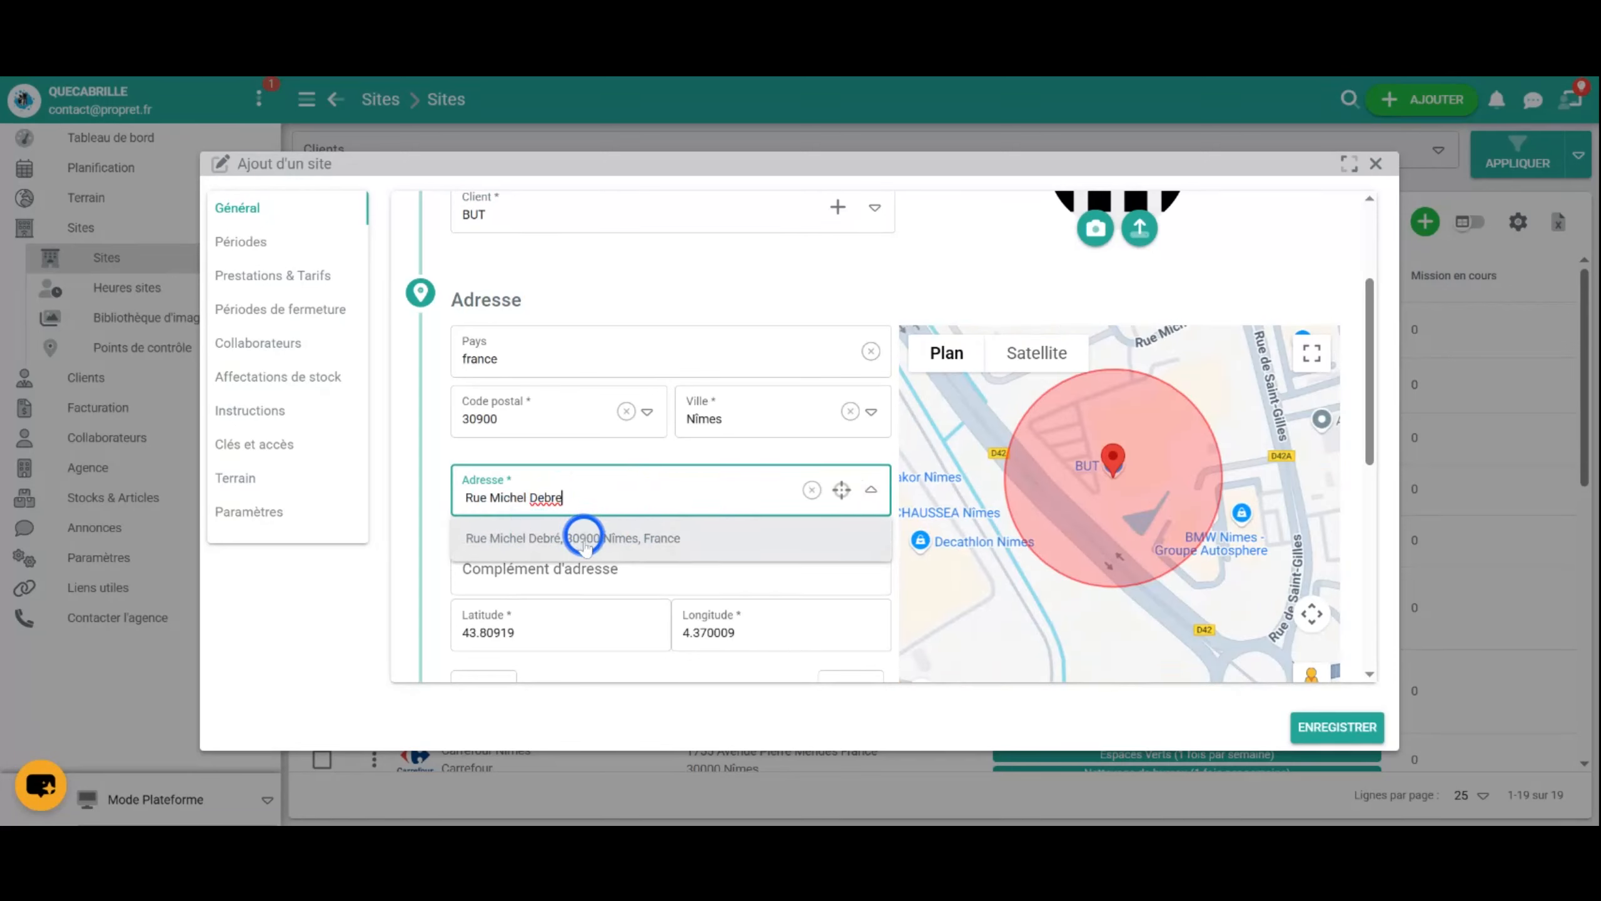
click(582, 539)
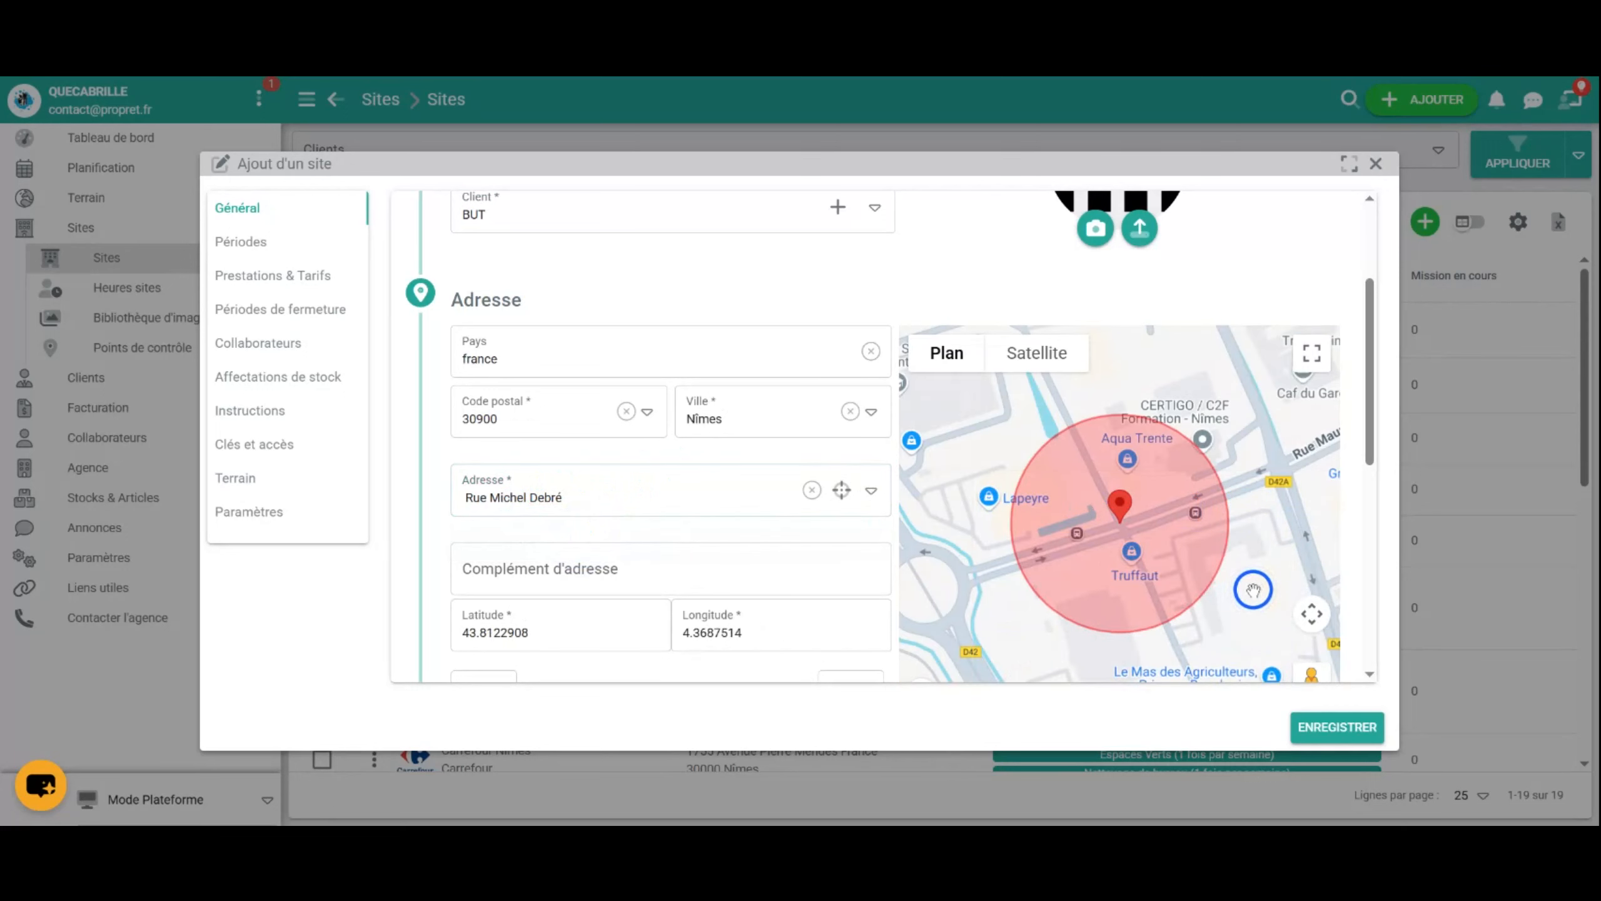
drag(1252, 587, 1240, 562)
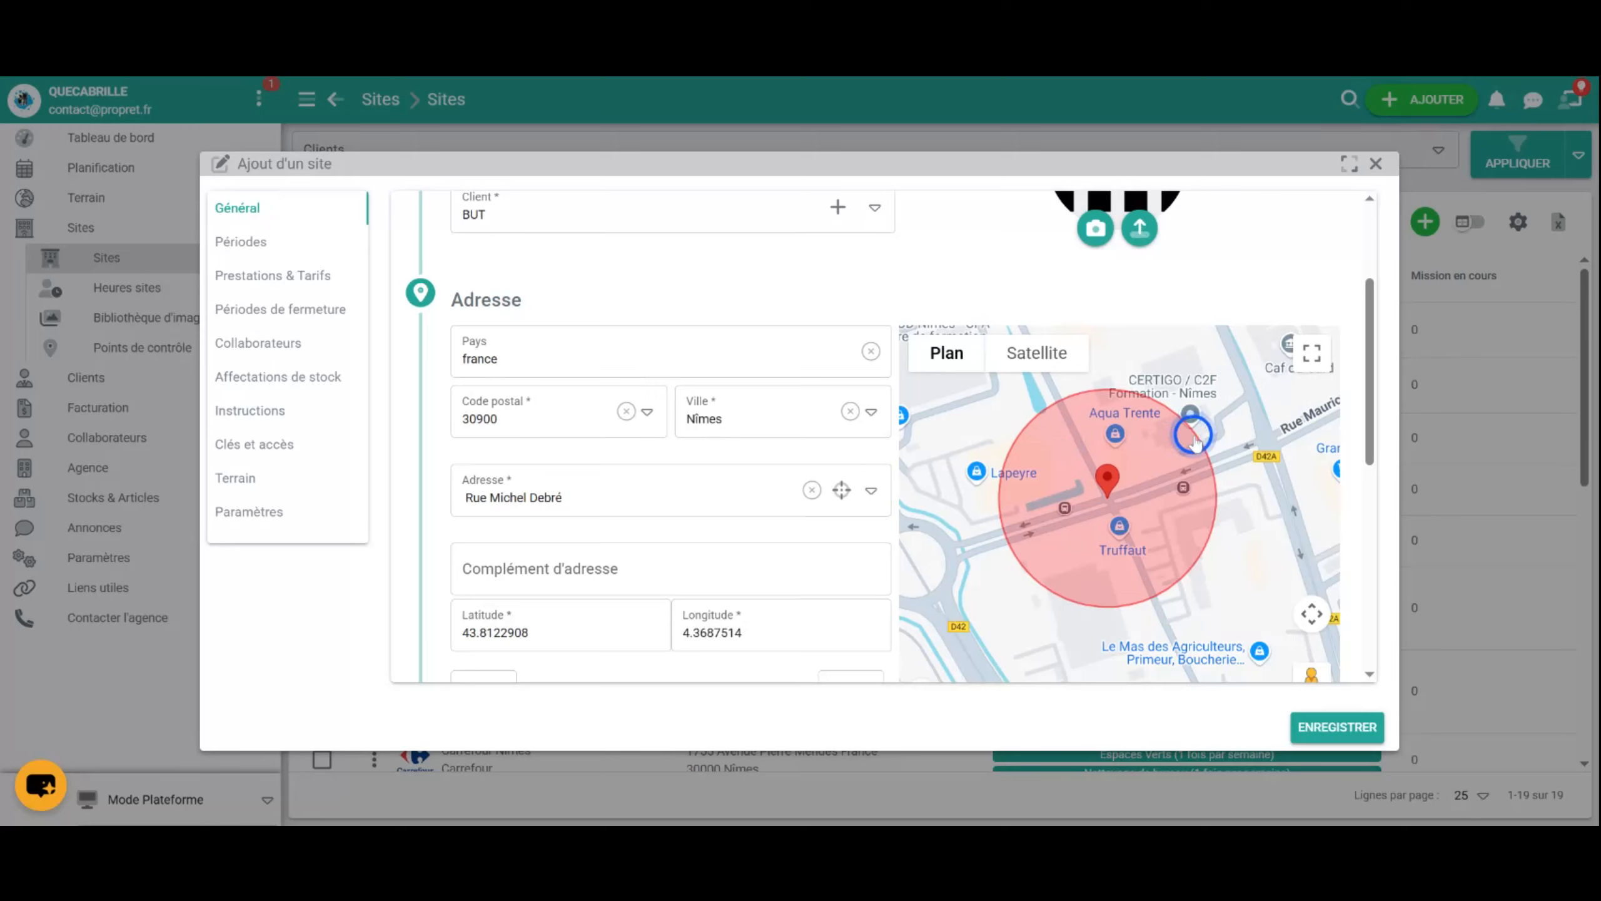
Reduce the radius of the site's location zone to 65
scroll(572, 484, down, 3)
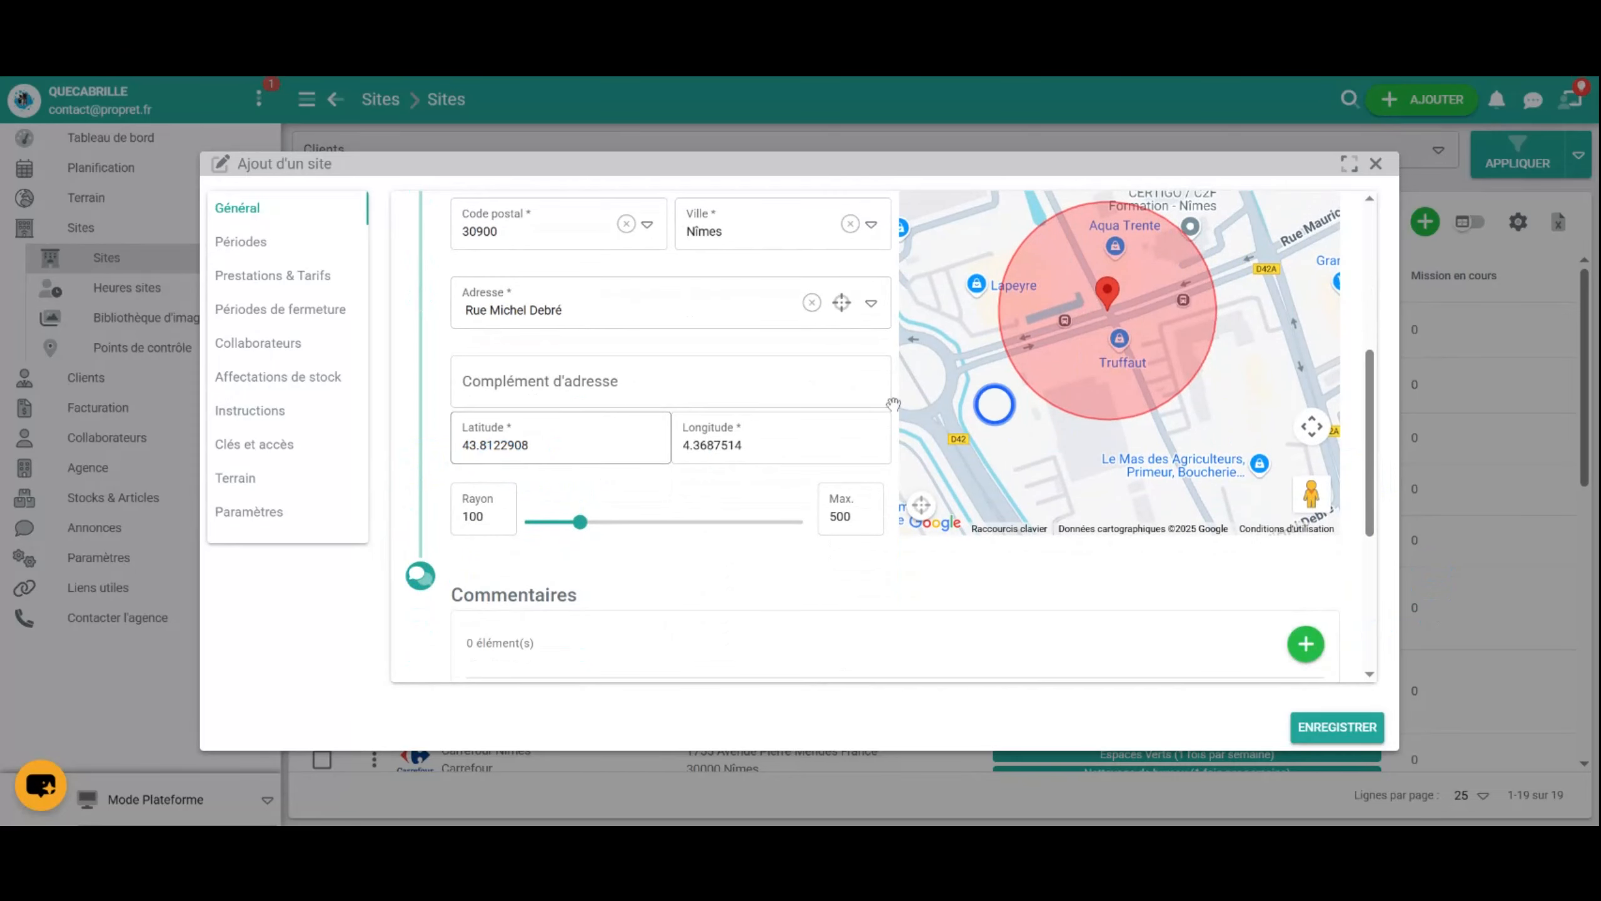
scroll(1122, 375, up, 3)
scroll(1277, 375, down, 2)
scroll(1091, 420, up, 2)
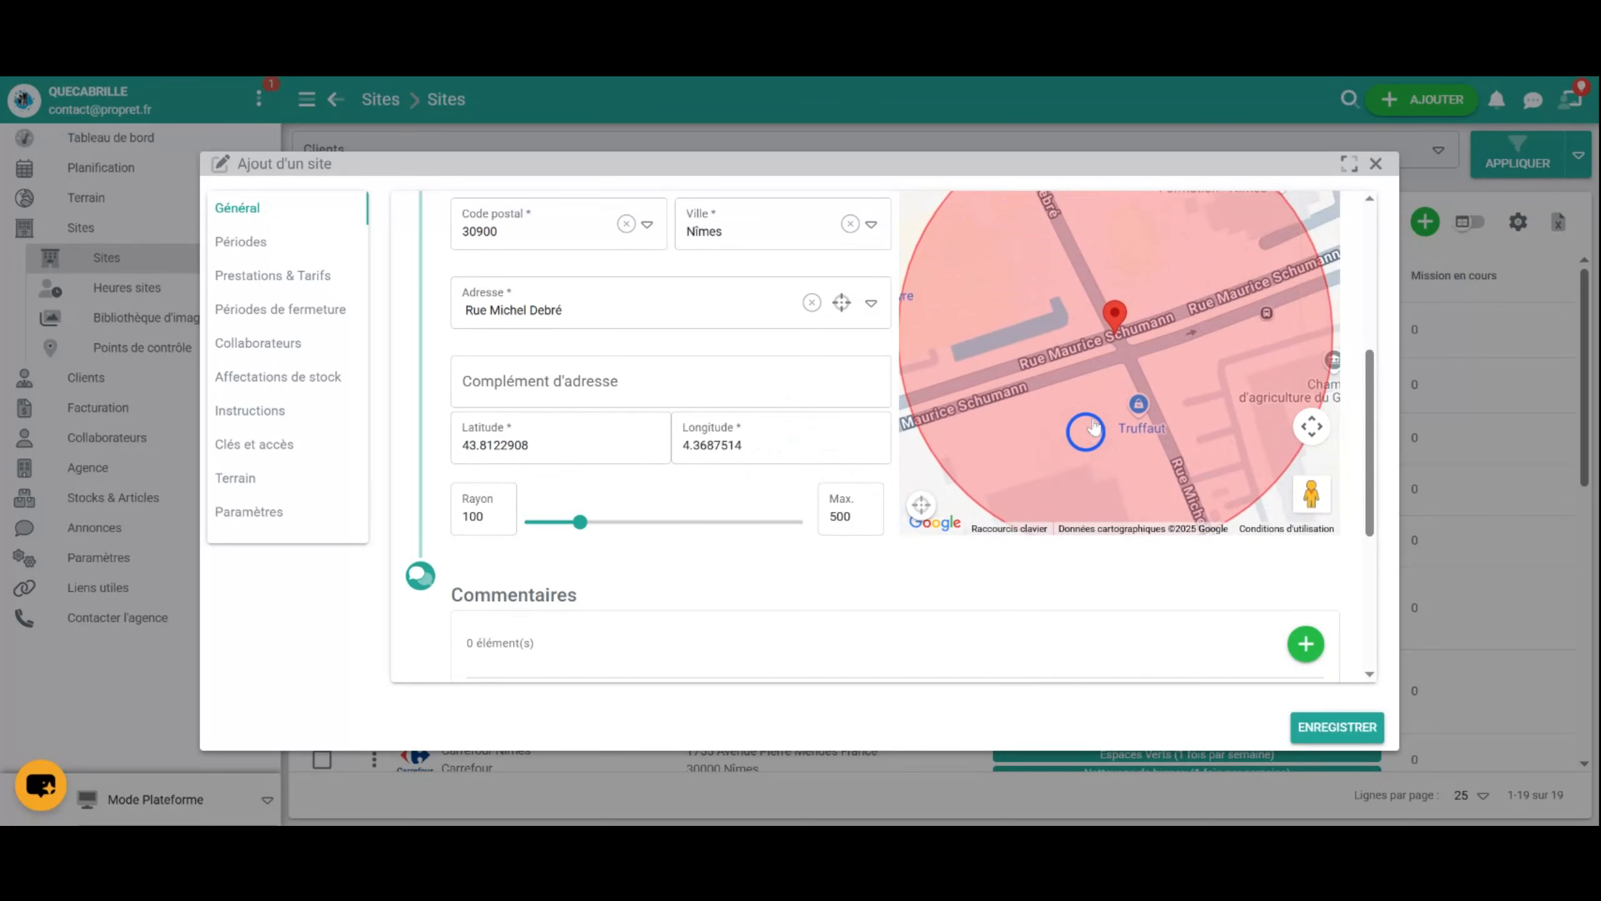
scroll(1111, 285, down, 2)
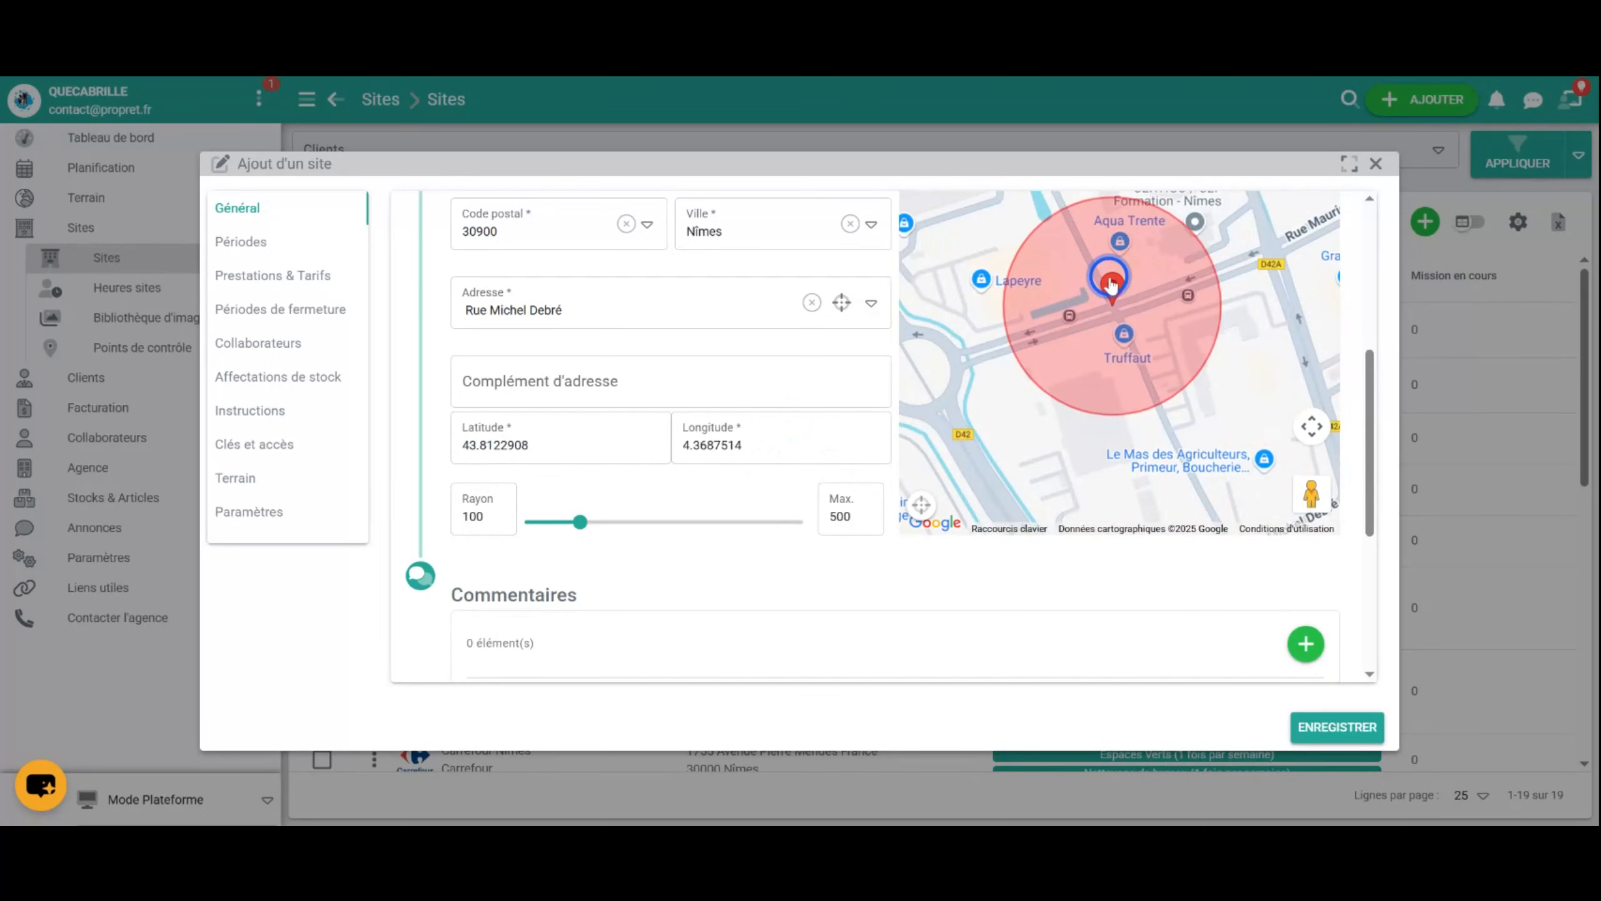
click(765, 475)
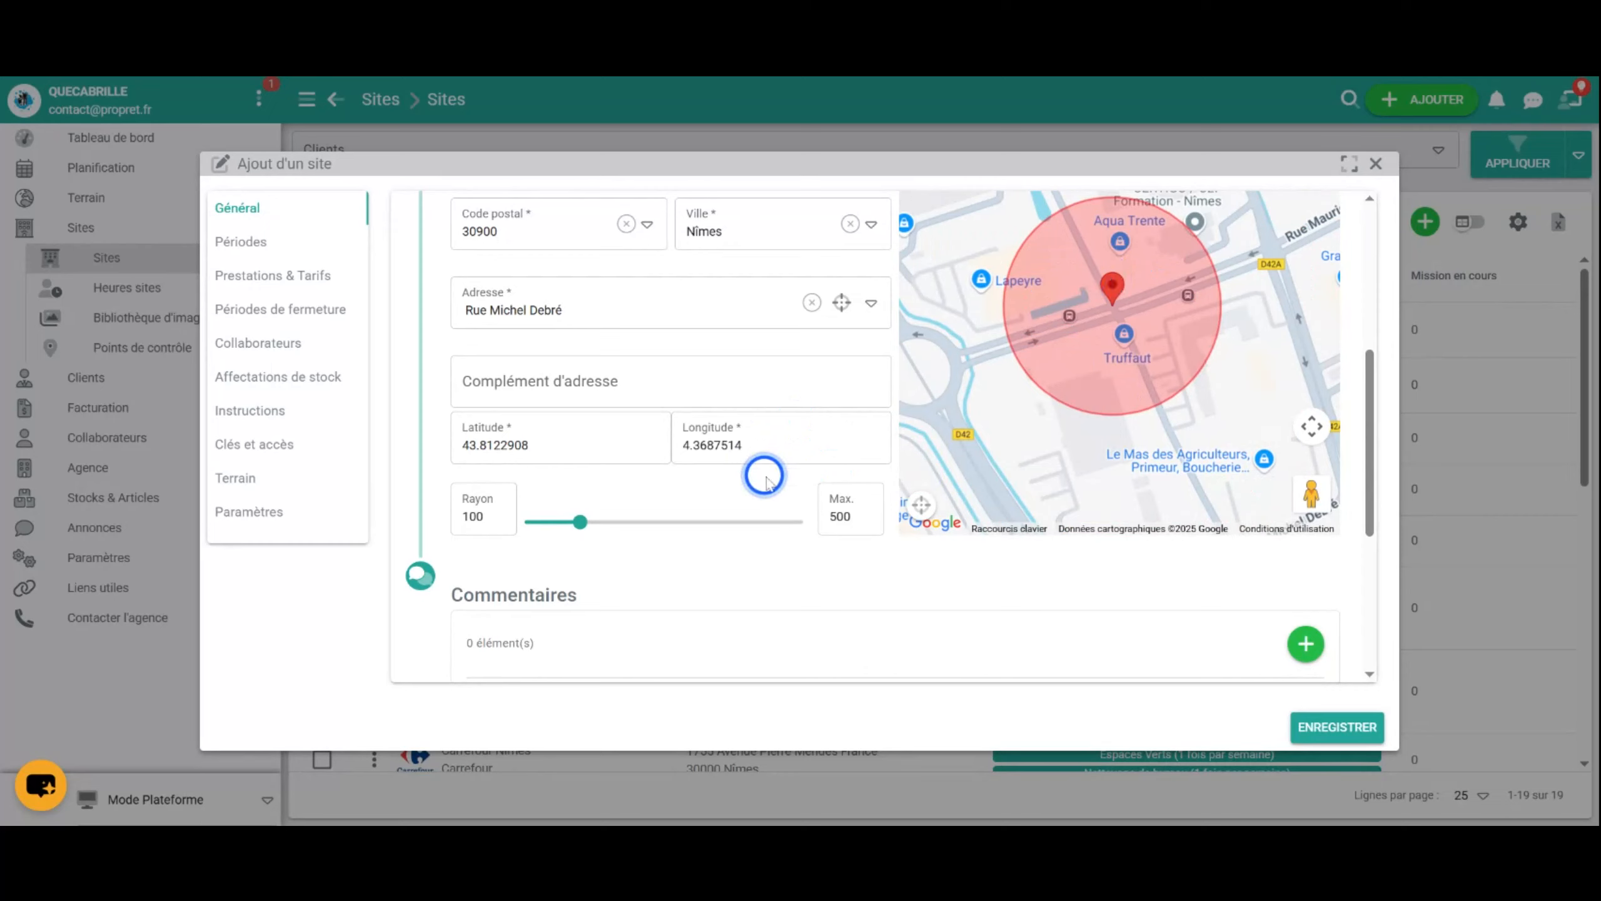
click(579, 522)
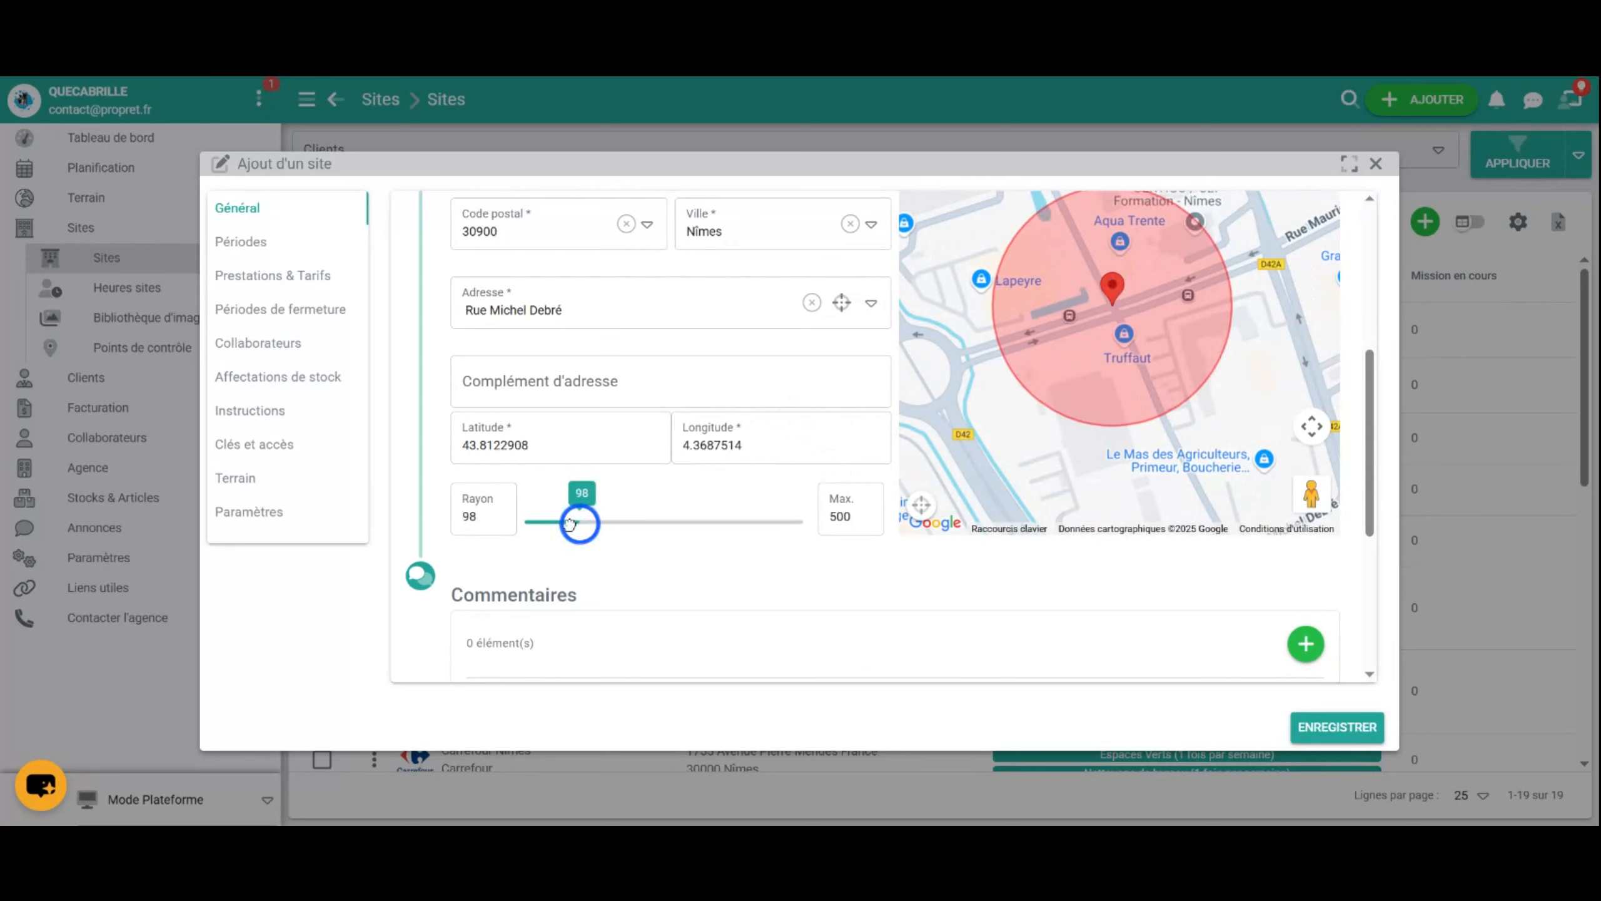
mouse_move(569, 524)
mouse_down()
mouse_move(668, 521)
mouse_move(554, 517)
mouse_up()
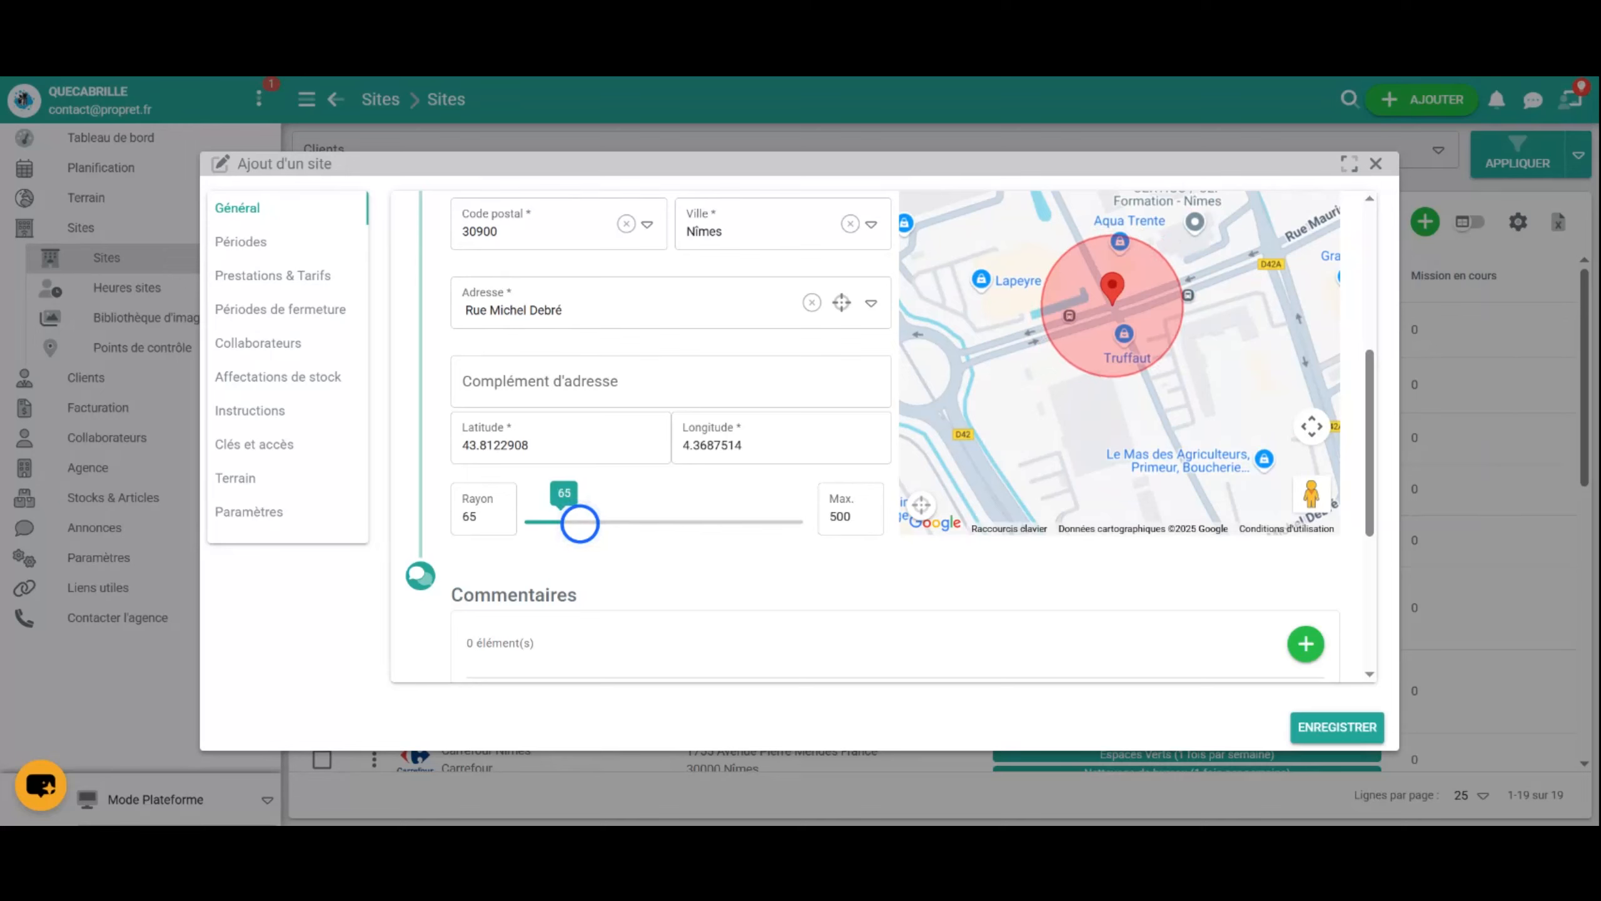
Move the site's map marker onto the large building south-west of Truffaut
drag(1114, 378, 1111, 382)
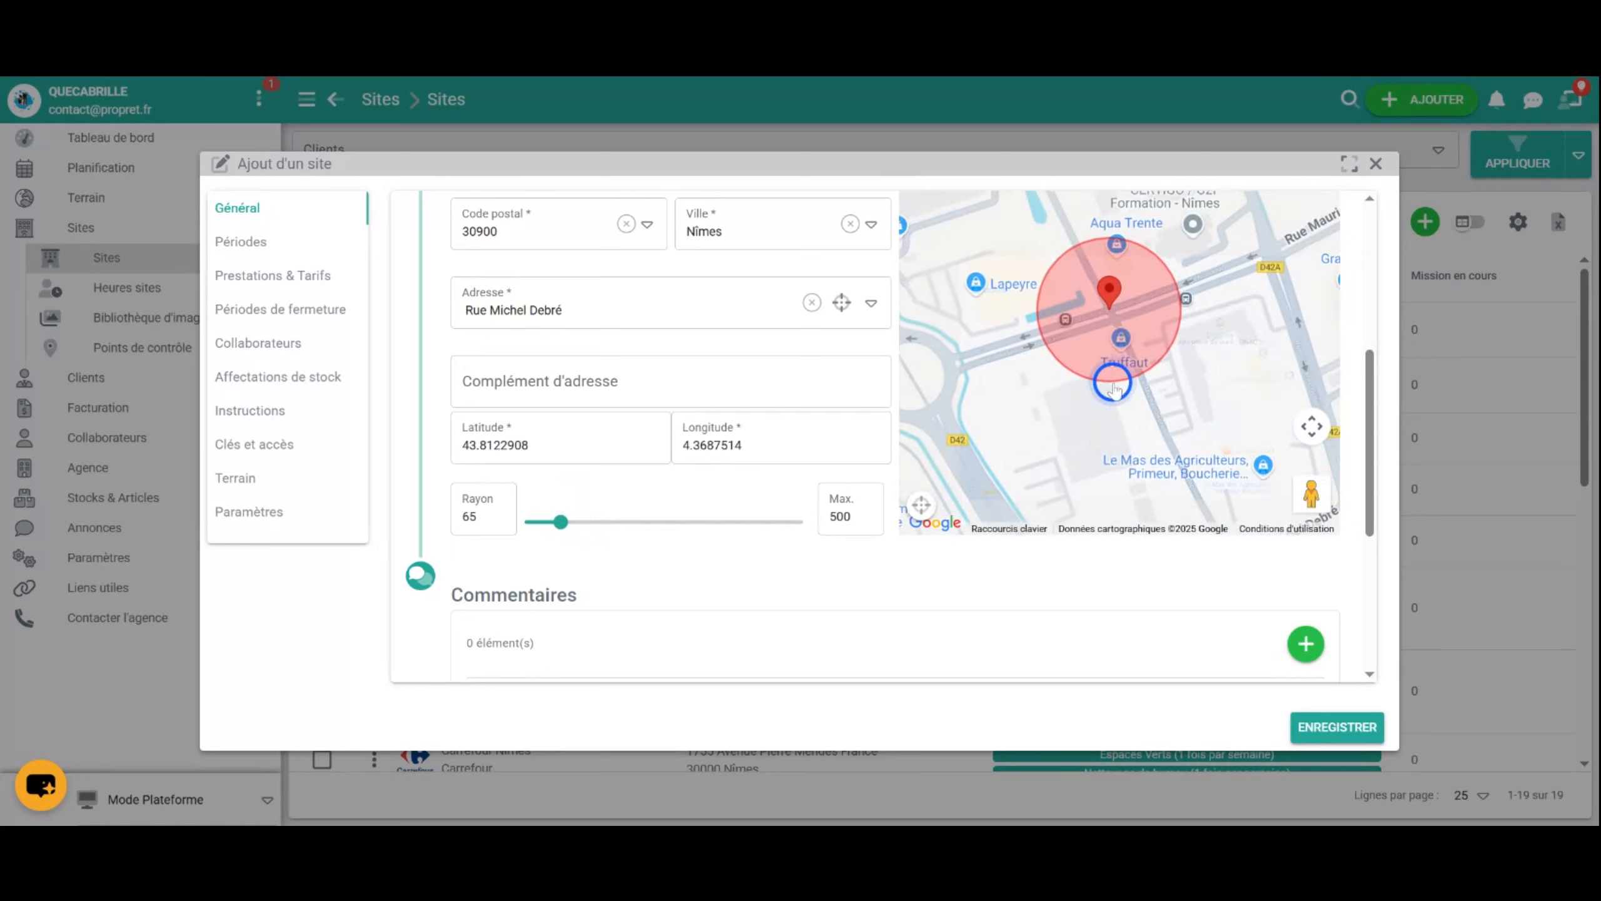
drag(1113, 293, 1083, 414)
scroll(1008, 410, up, 2)
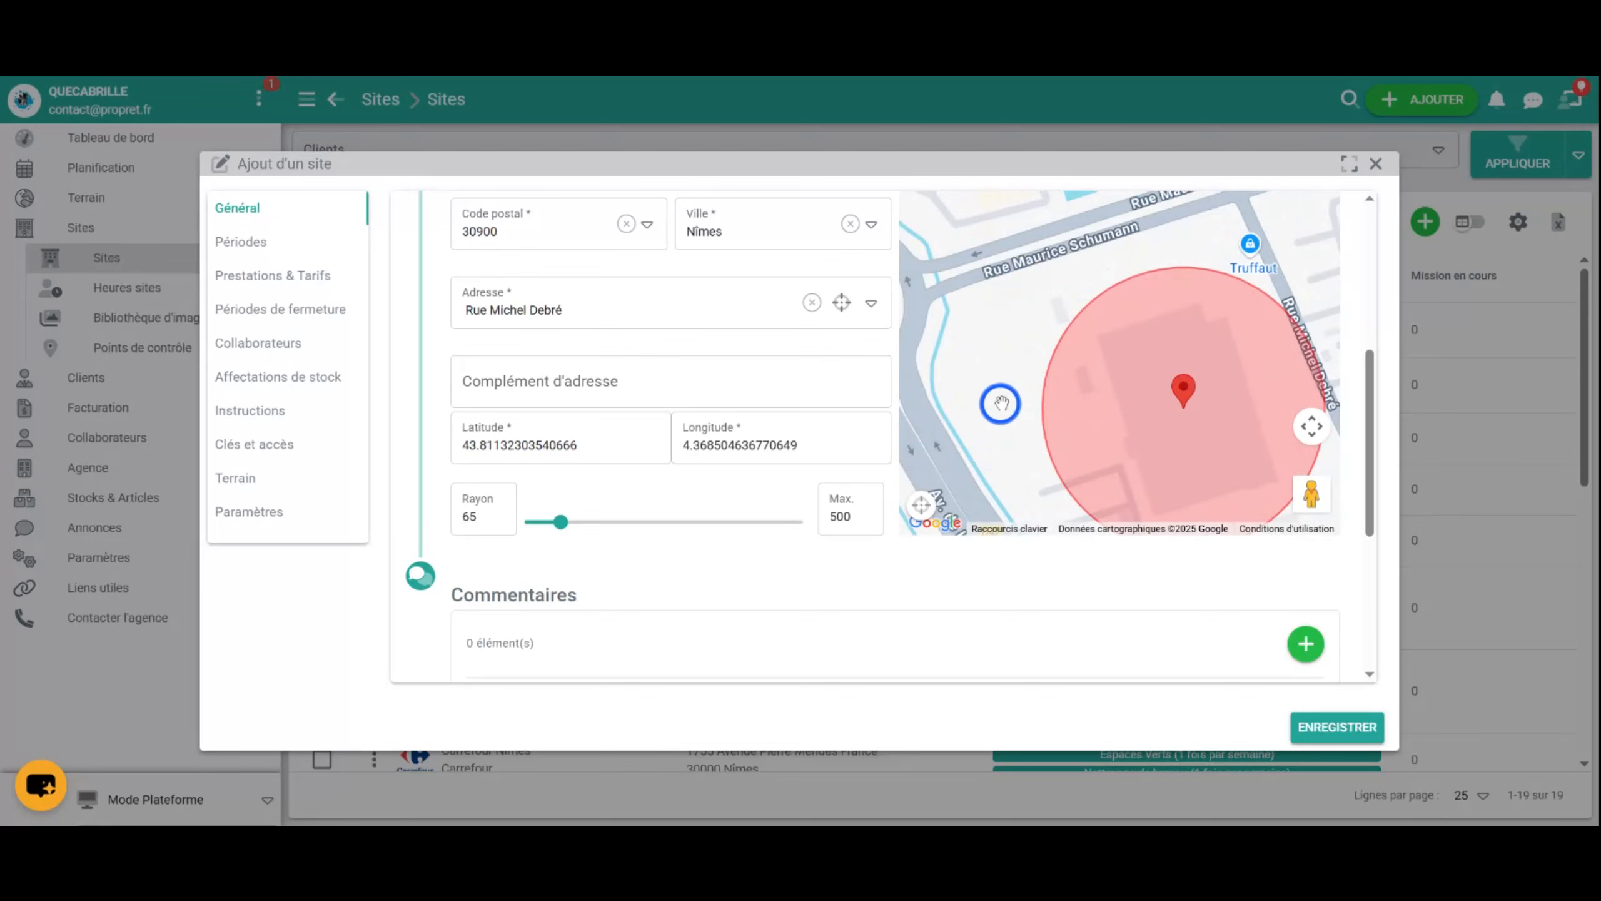
scroll(958, 327, up, 1)
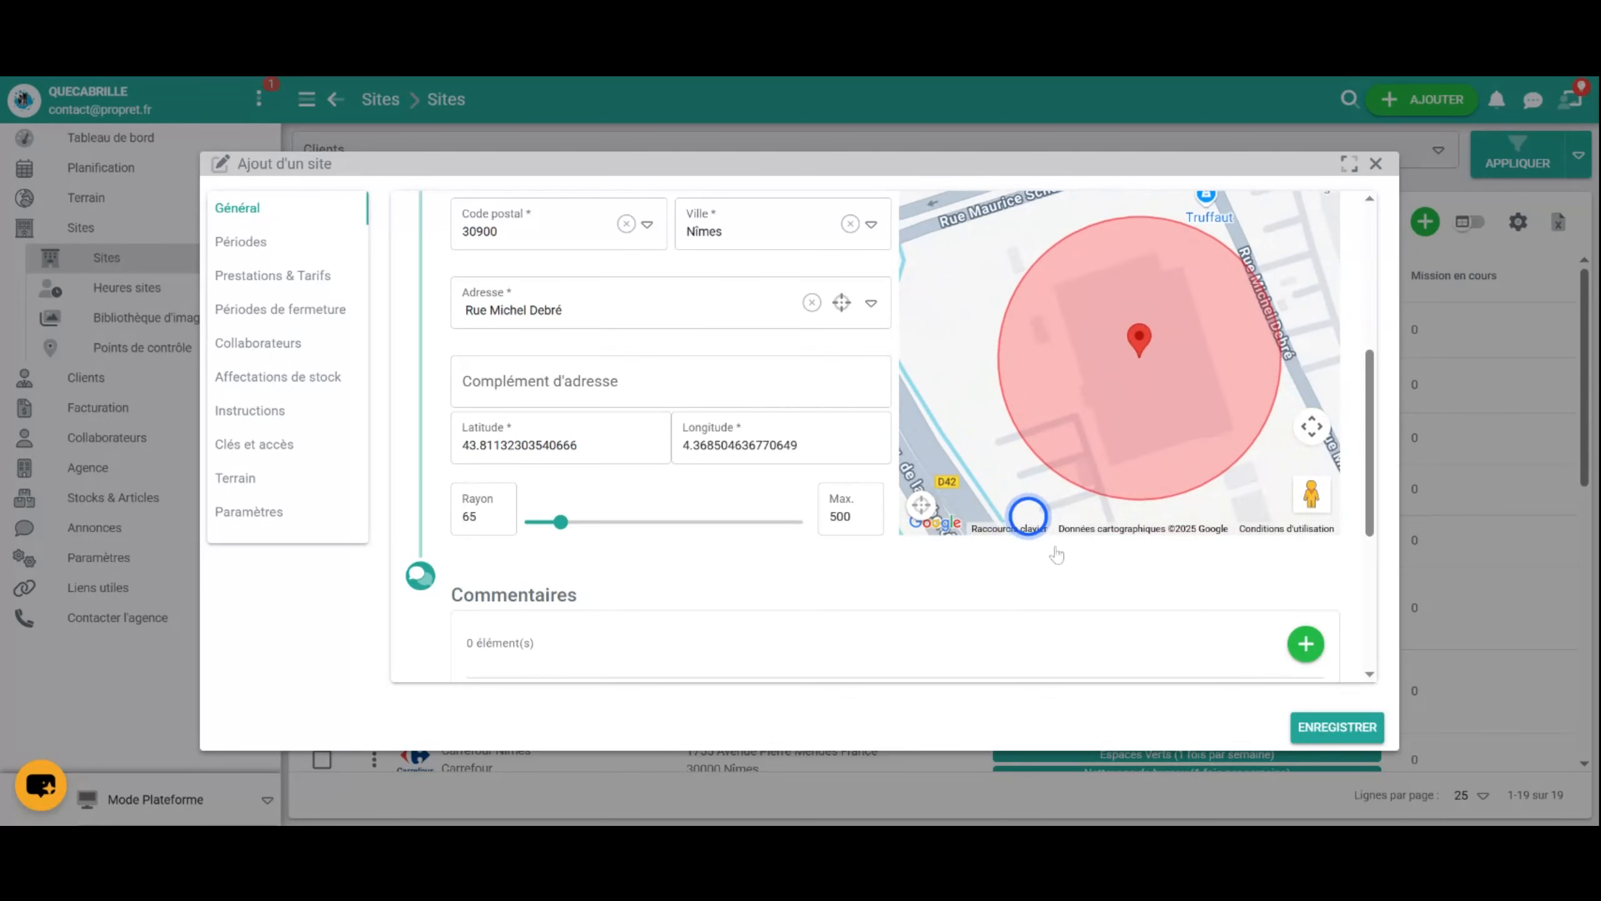
scroll(1198, 259, down, 2)
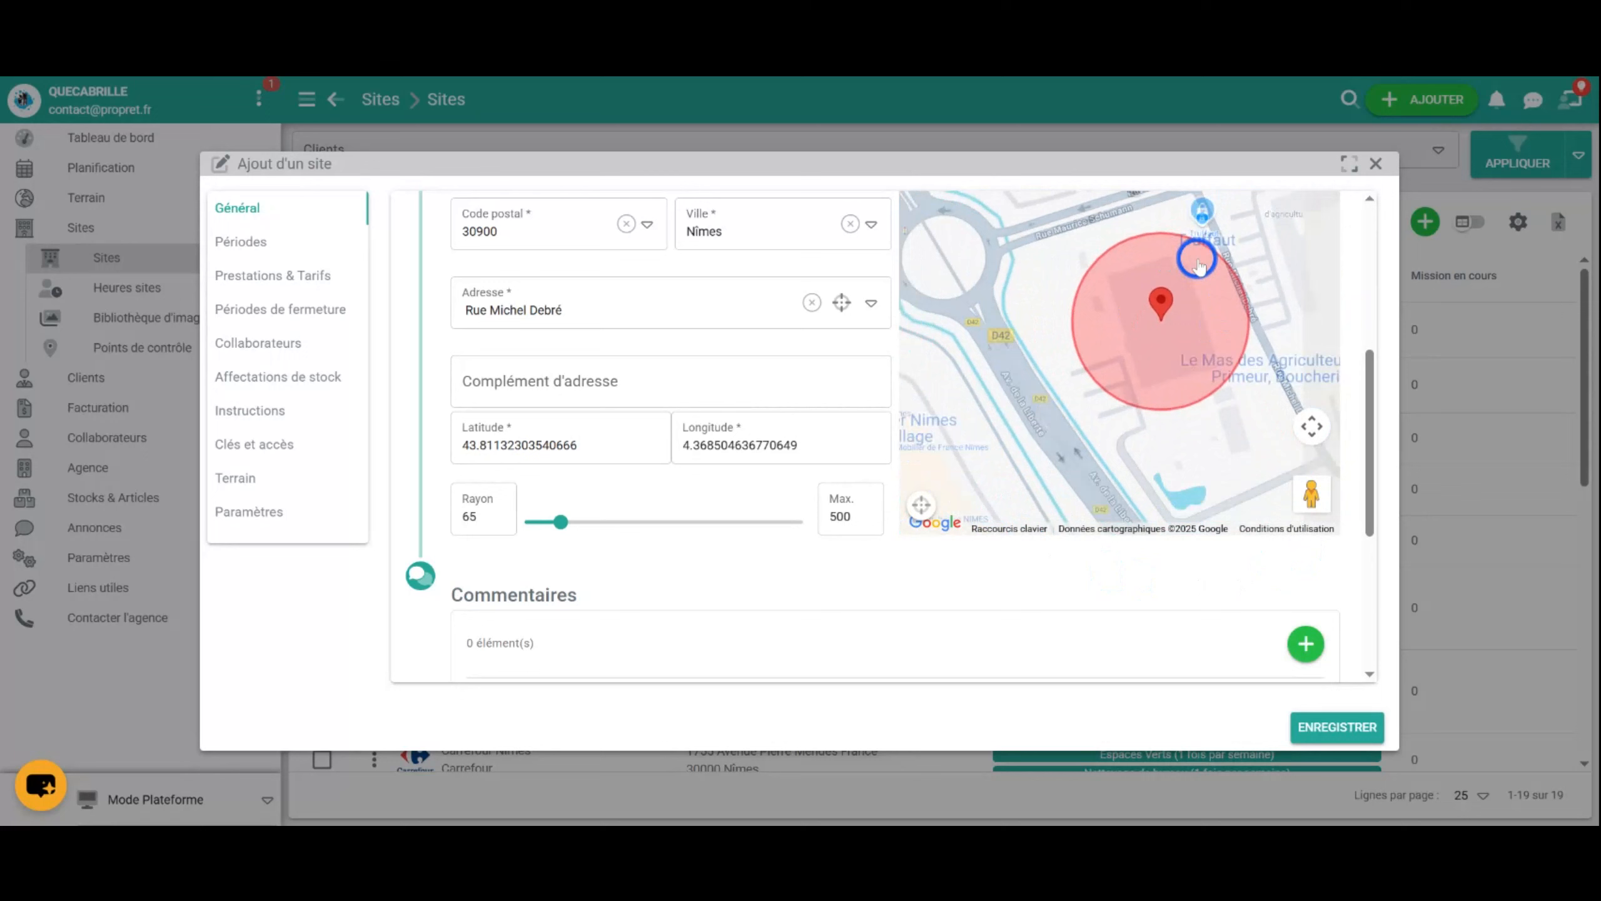
scroll(986, 373, down, 1)
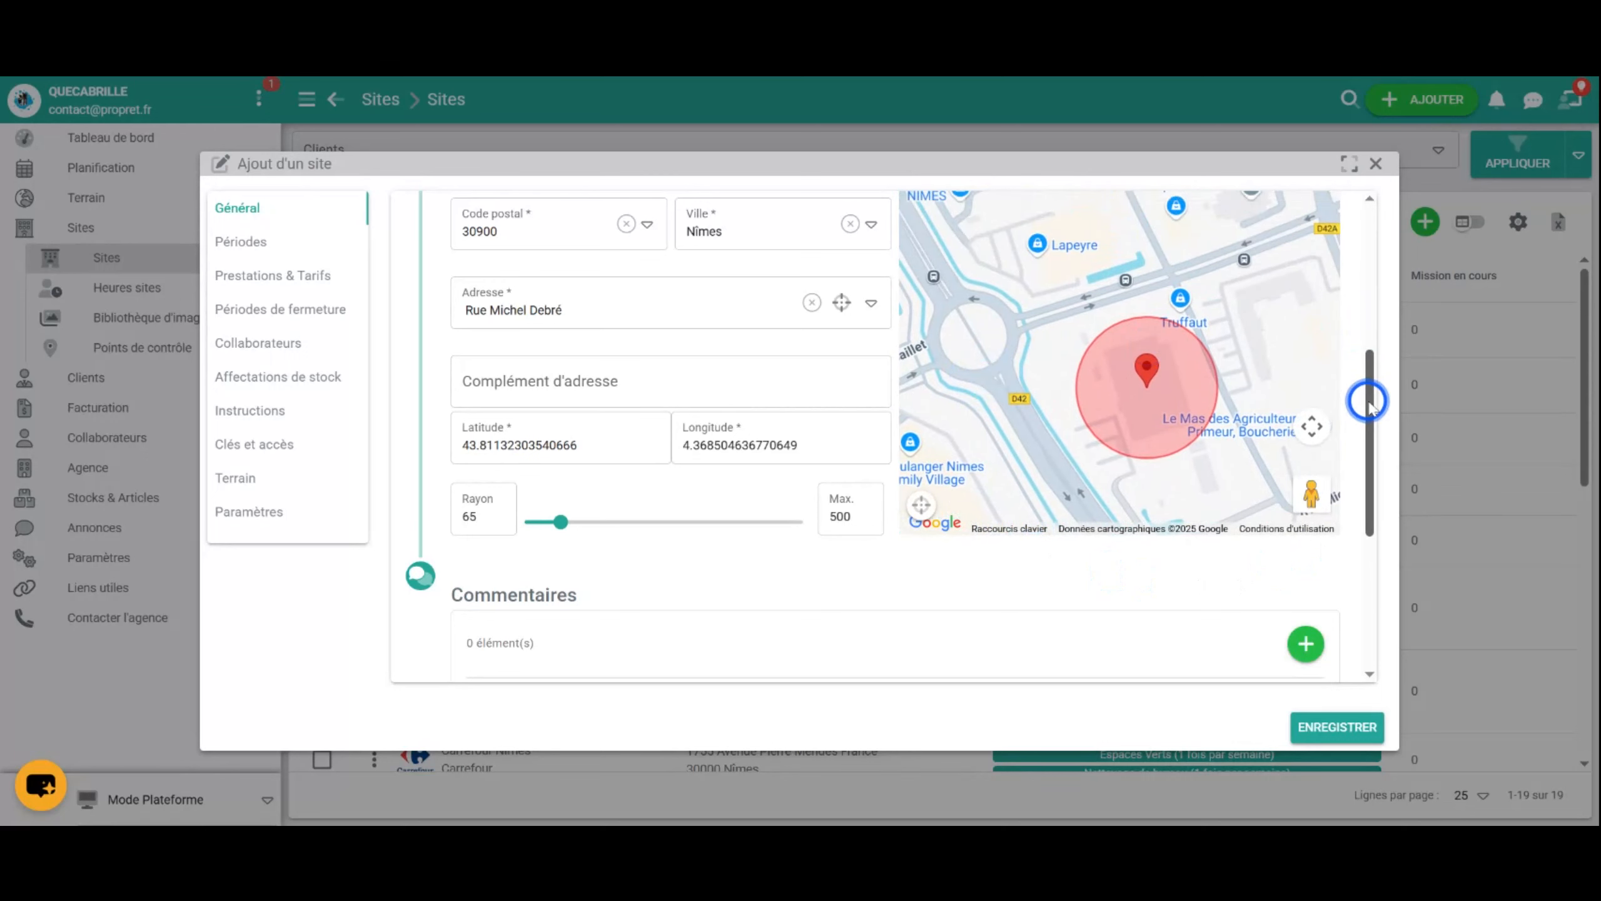
Switch the map to satellite view and fine-tune the marker so the zone is centred on the building
scroll(1367, 401, up, 1)
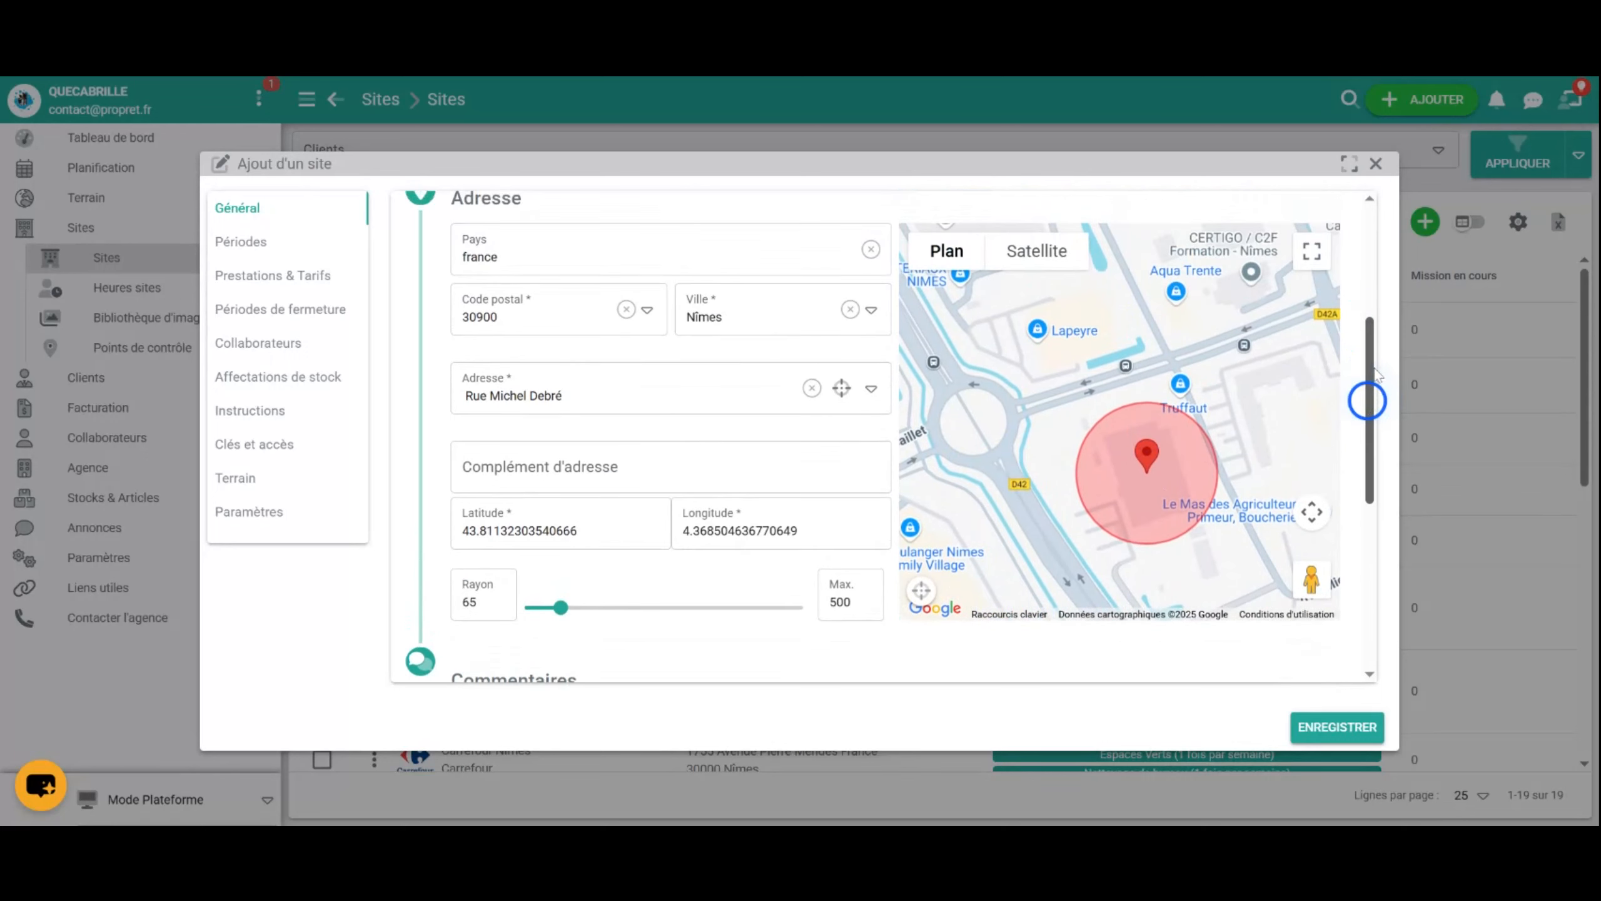
click(1068, 268)
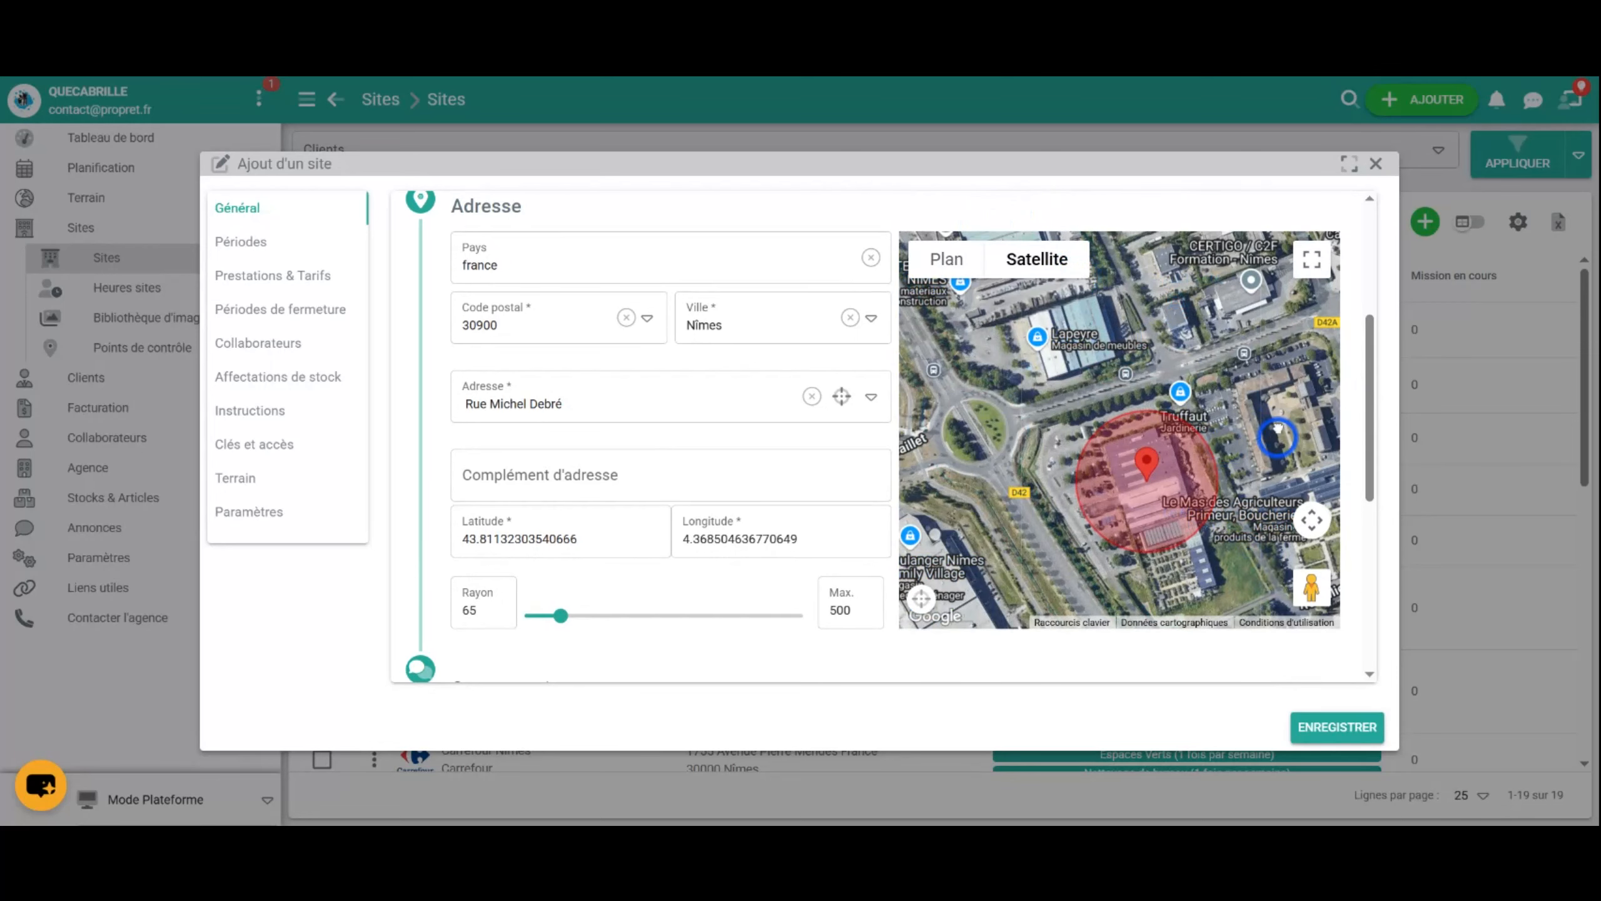
scroll(1238, 542, up, 1)
scroll(1192, 449, up, 1)
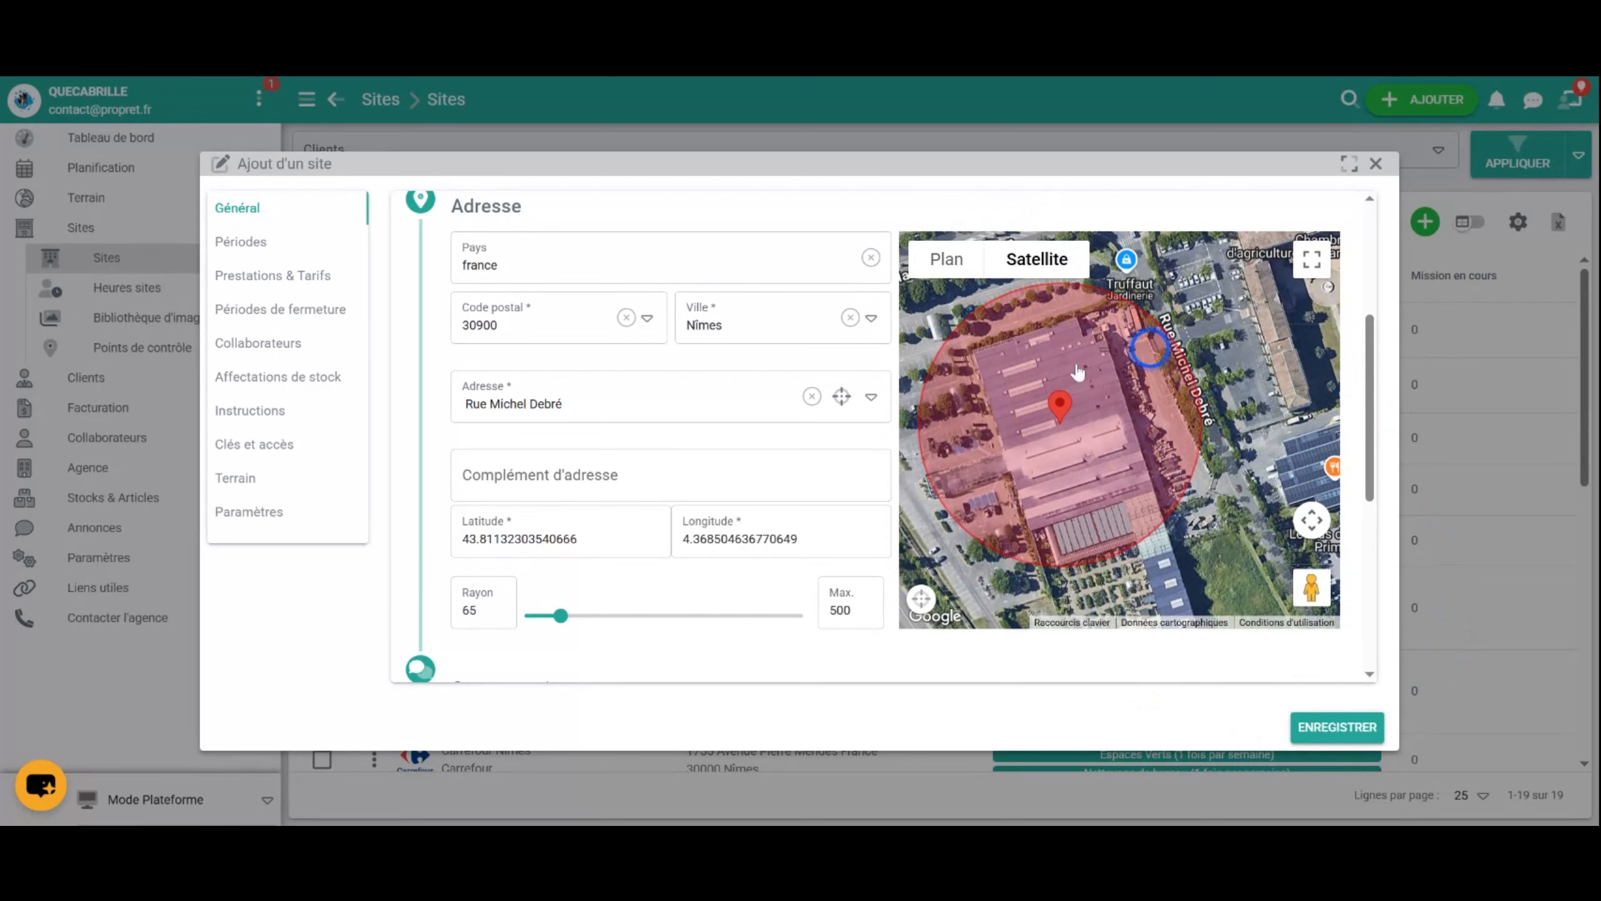
drag(1059, 407, 1065, 426)
Add an empty comment entry to the site and delete it again
scroll(586, 394, down, 1)
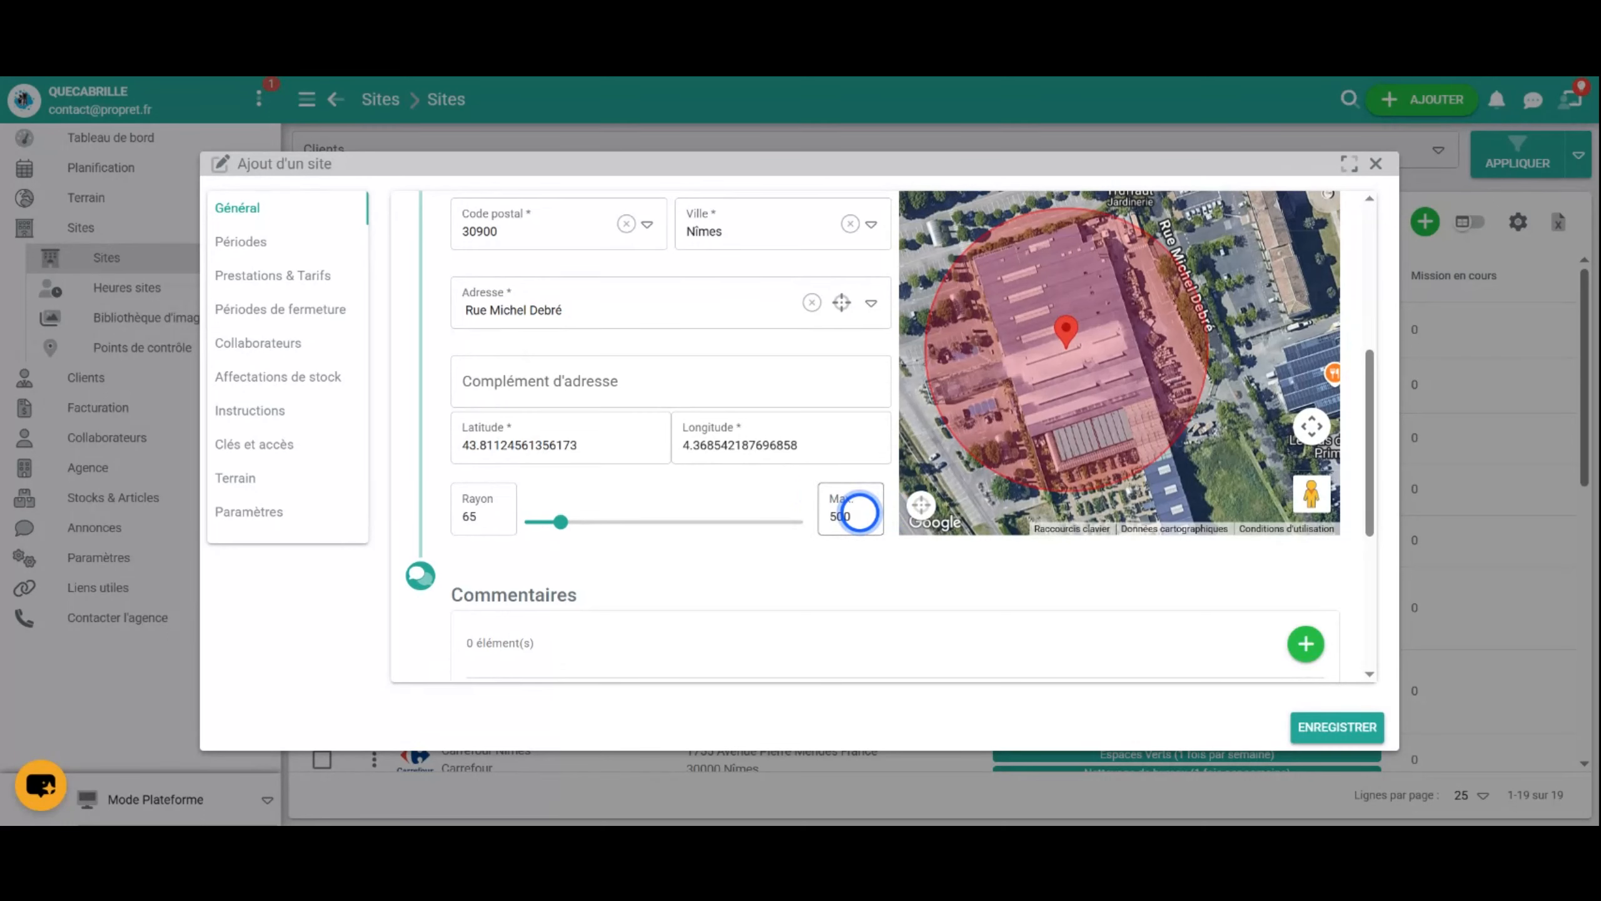
click(848, 512)
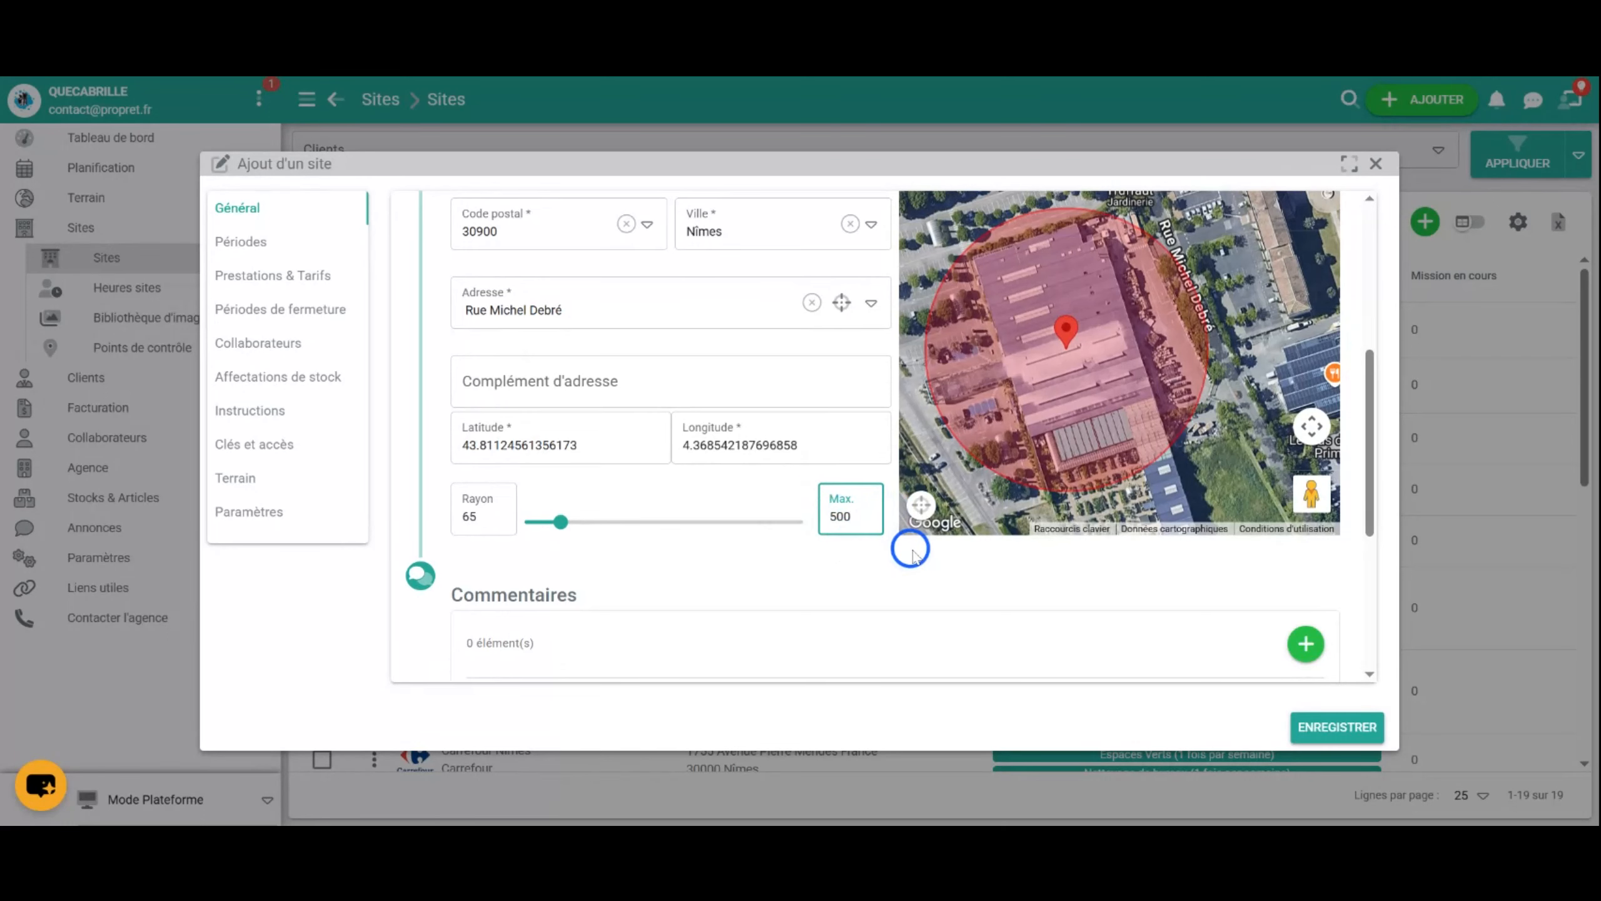
scroll(902, 550, down, 1)
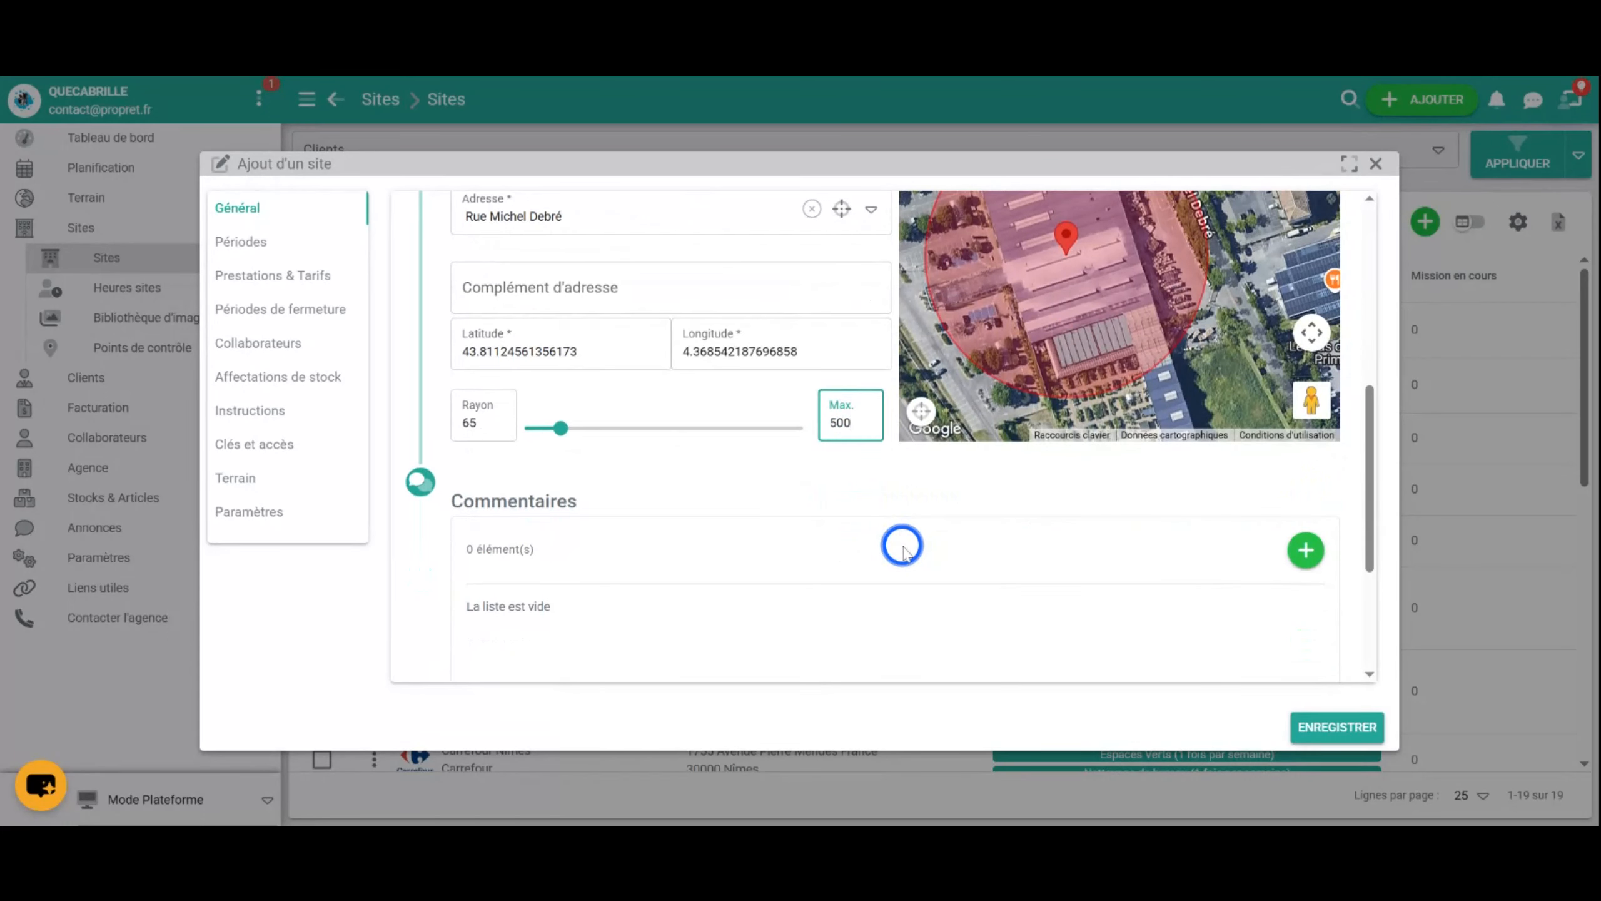
scroll(903, 549, down, 1)
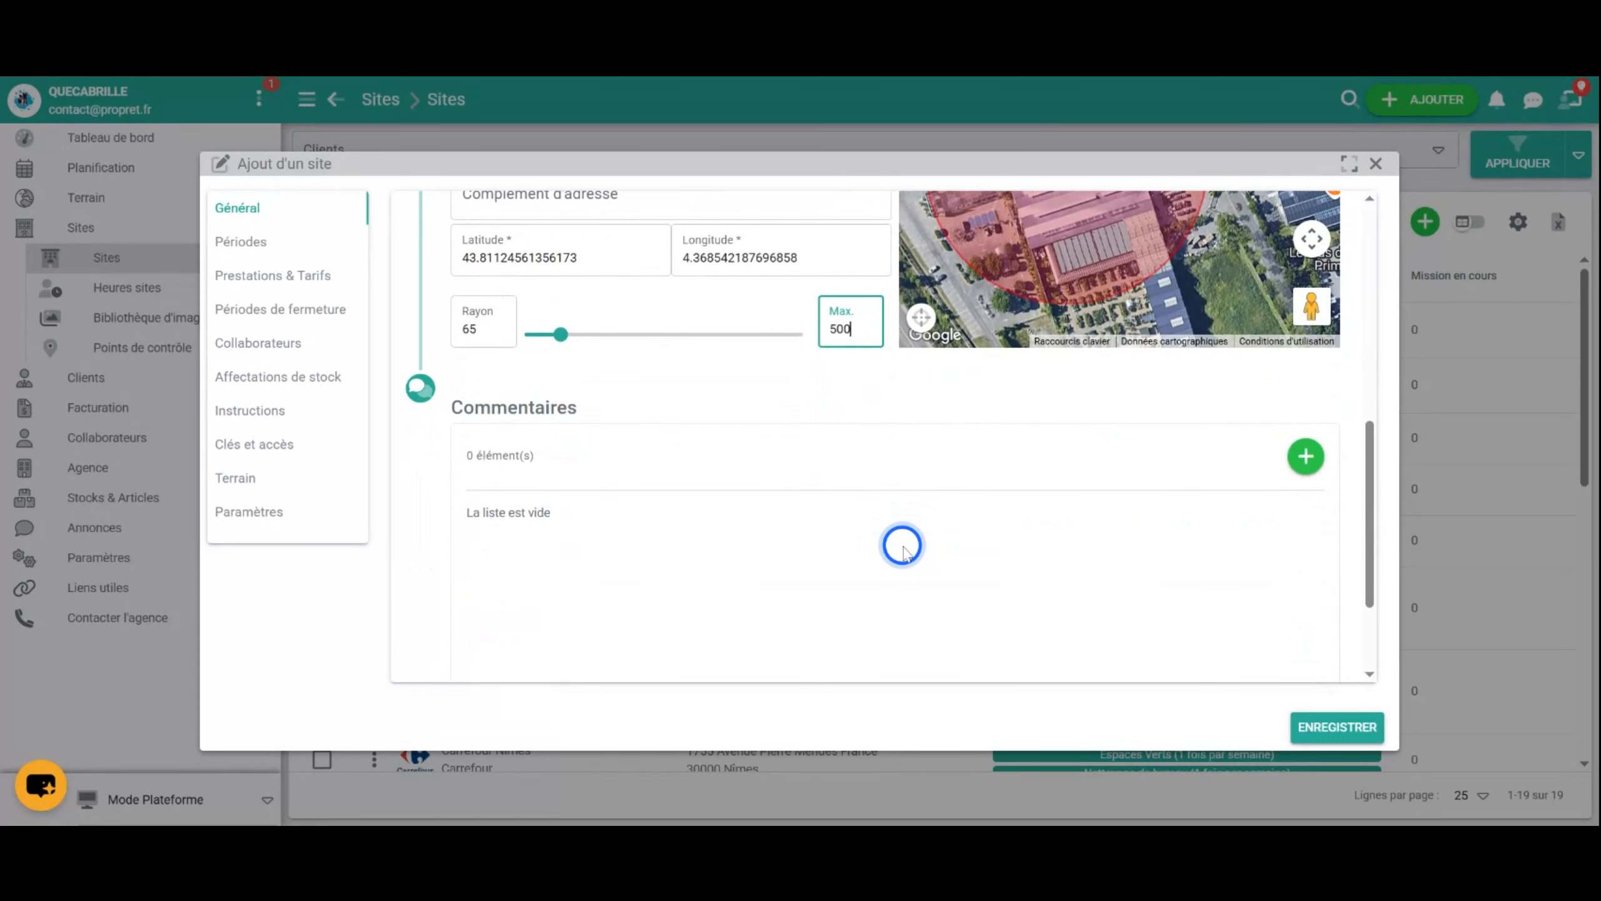
click(1314, 459)
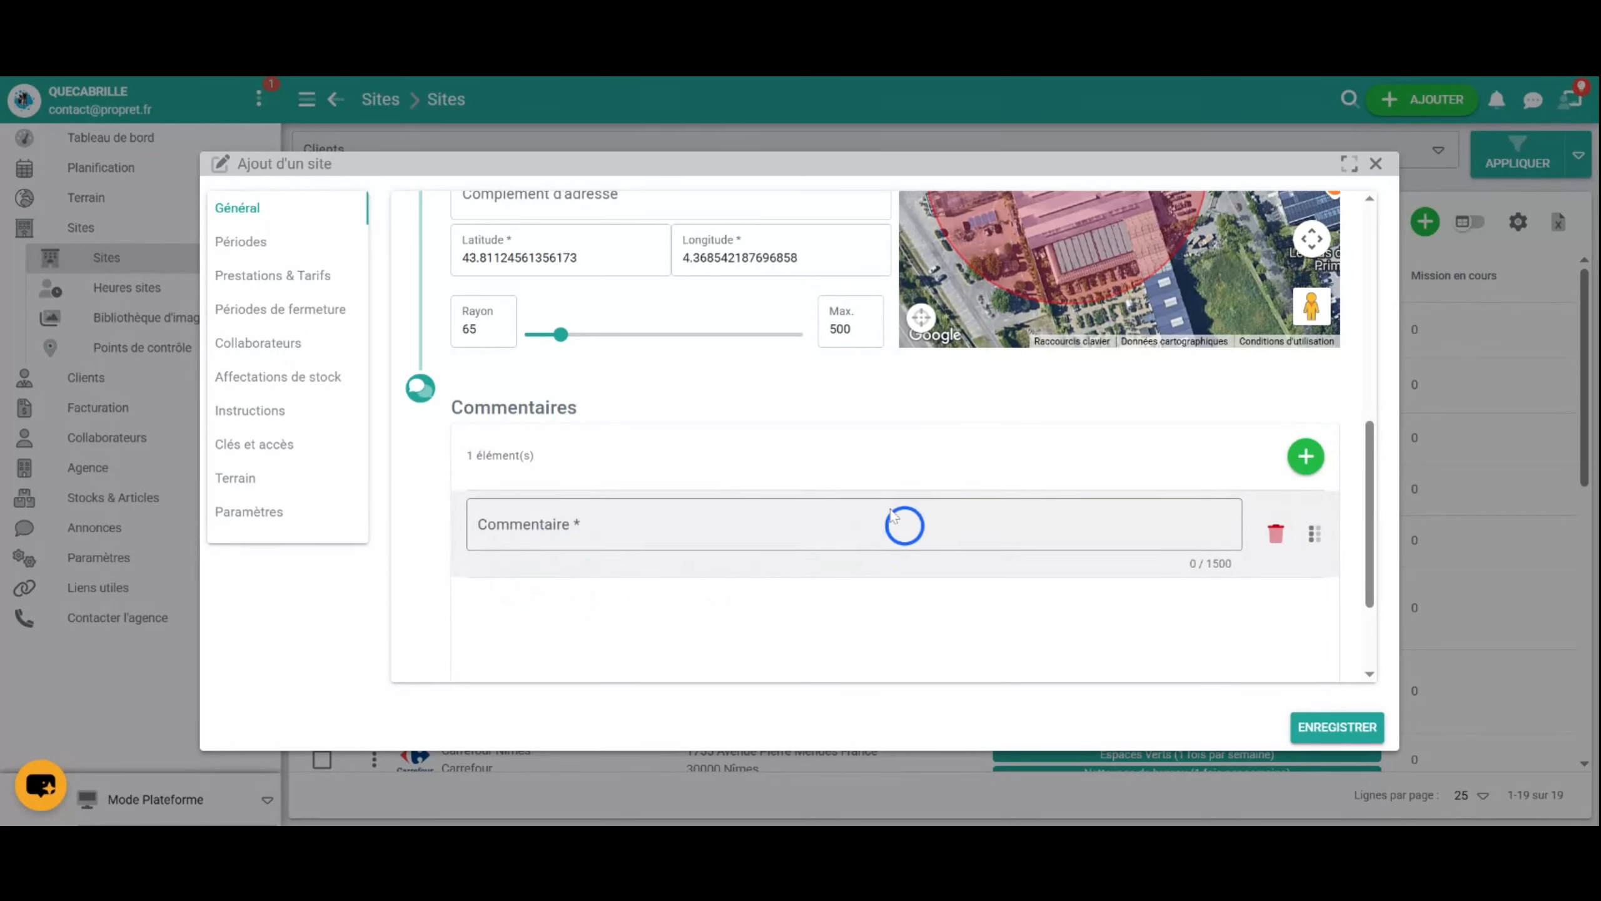
click(1269, 536)
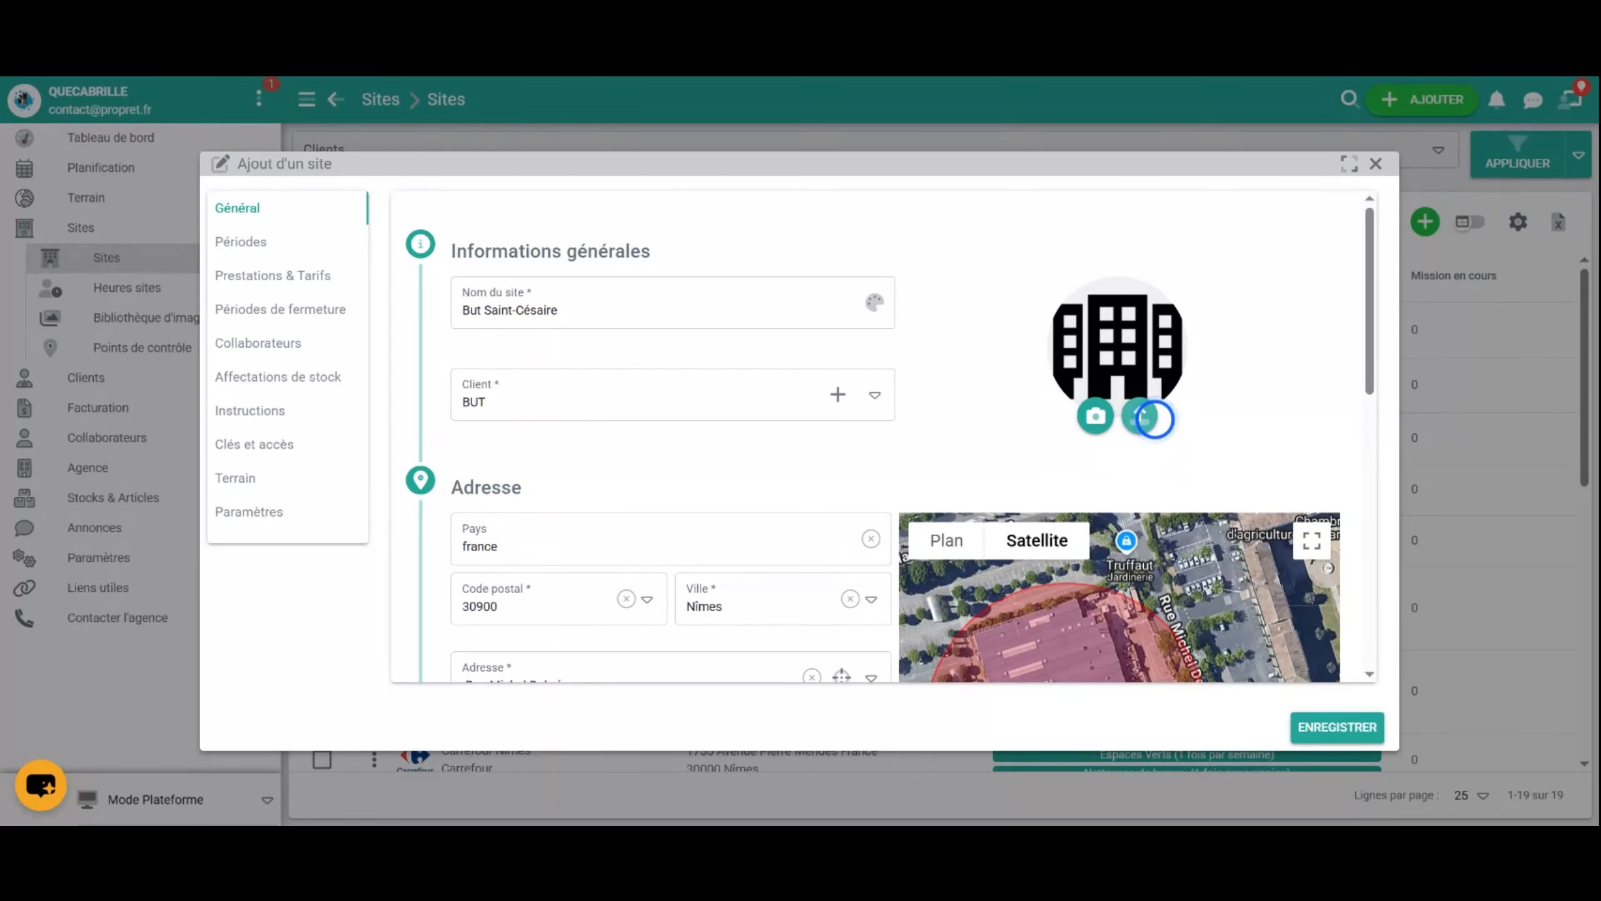
Open a new period for the site, review its date and recurrence options, and close the form without saving
click(239, 241)
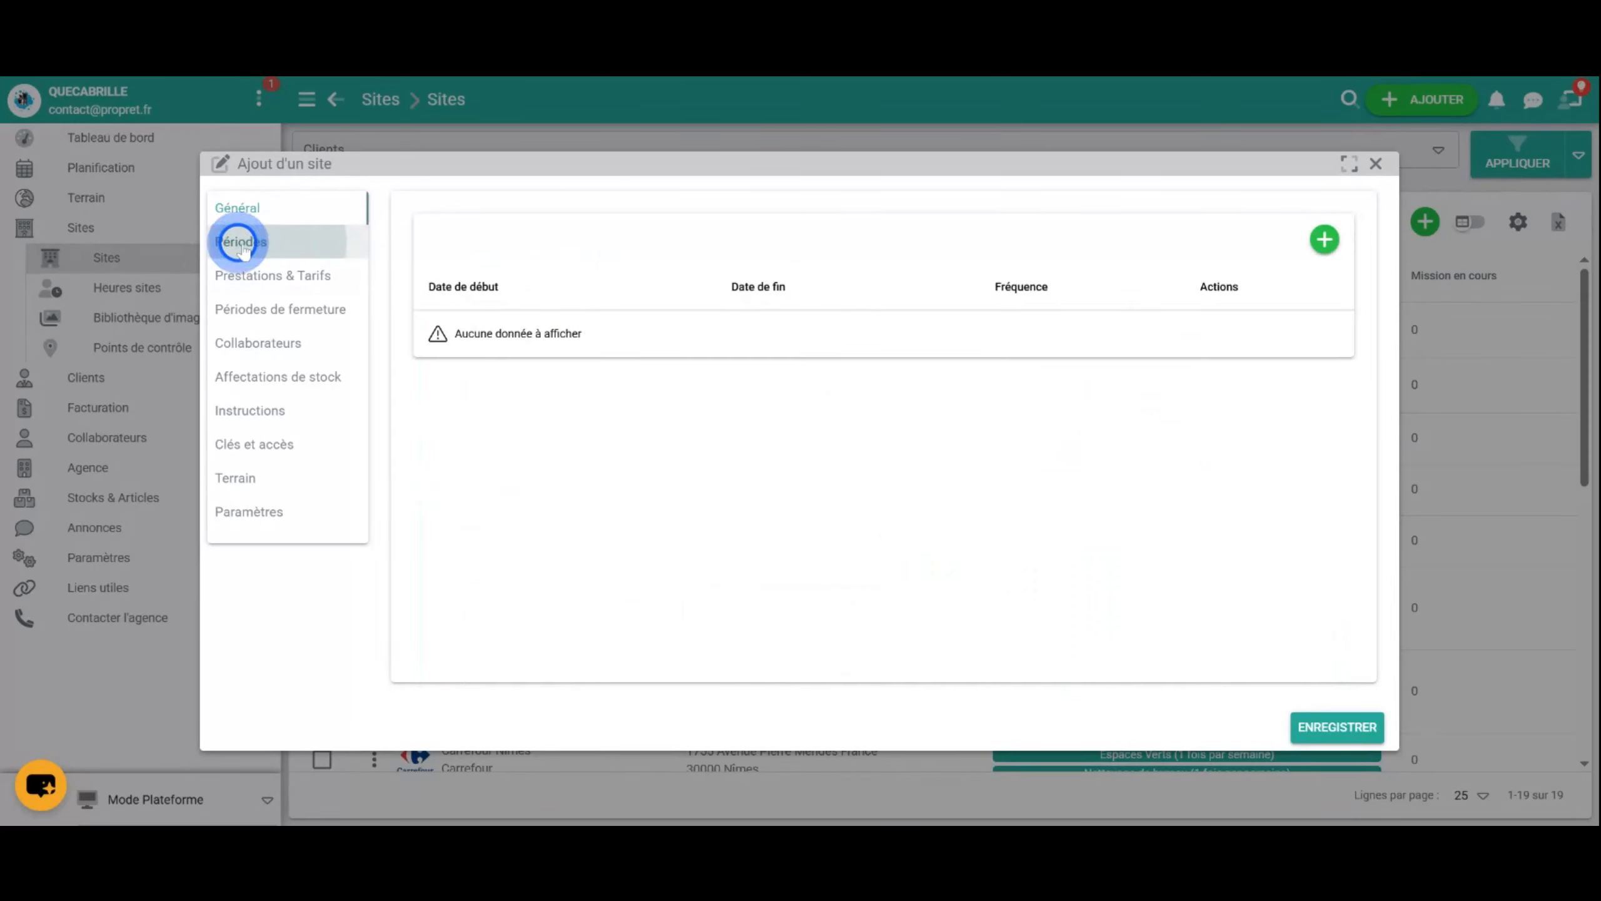
click(1328, 238)
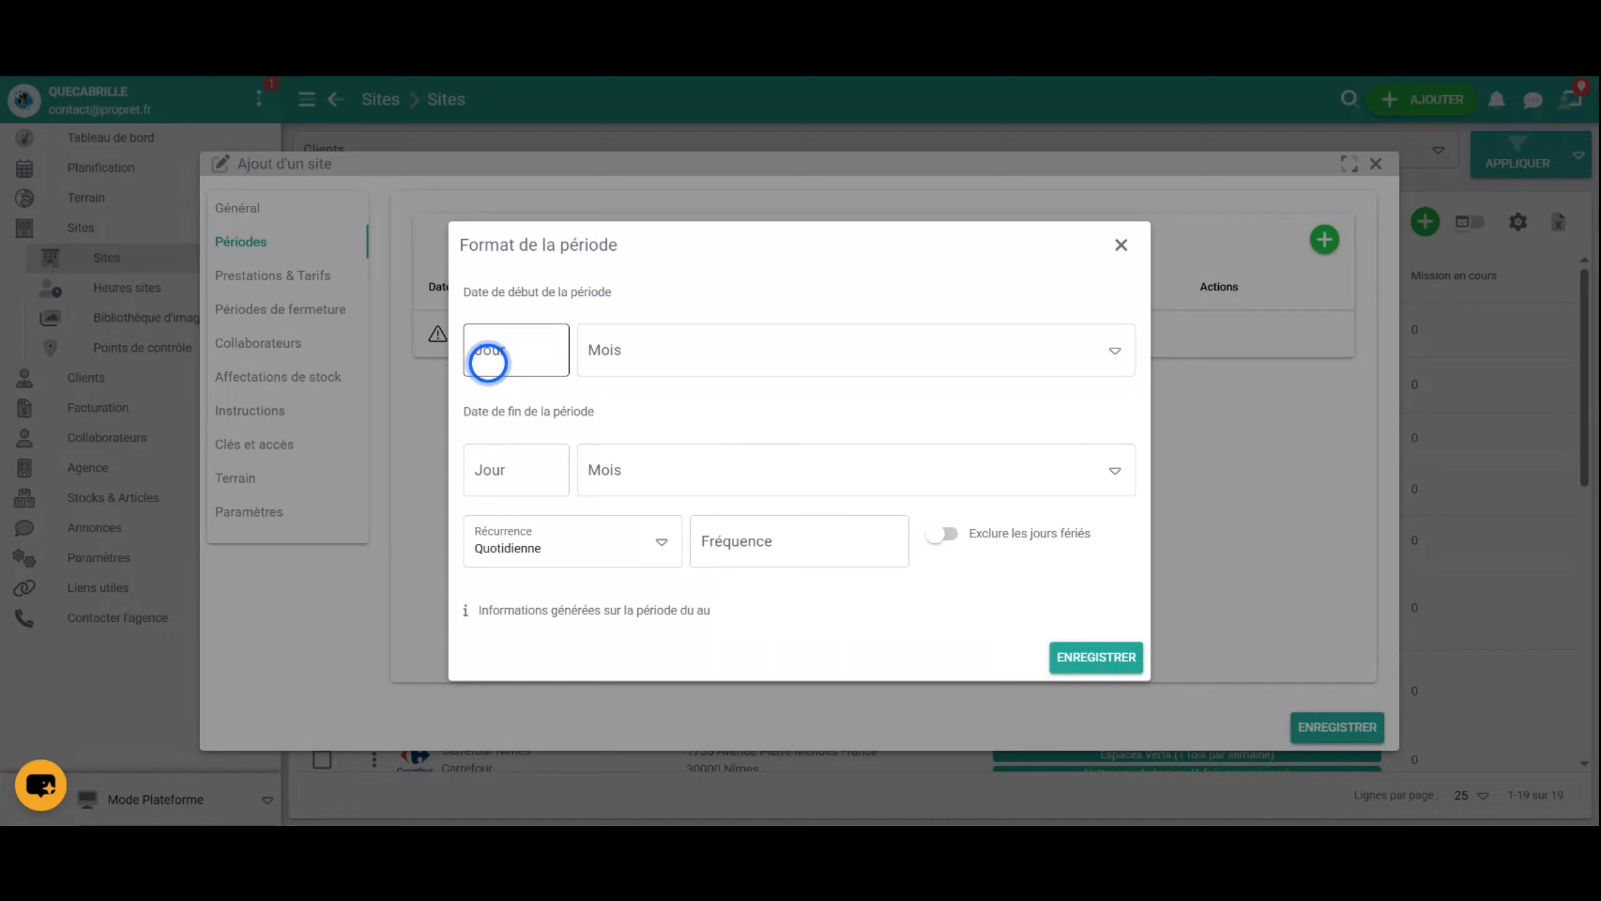
click(759, 358)
click(668, 363)
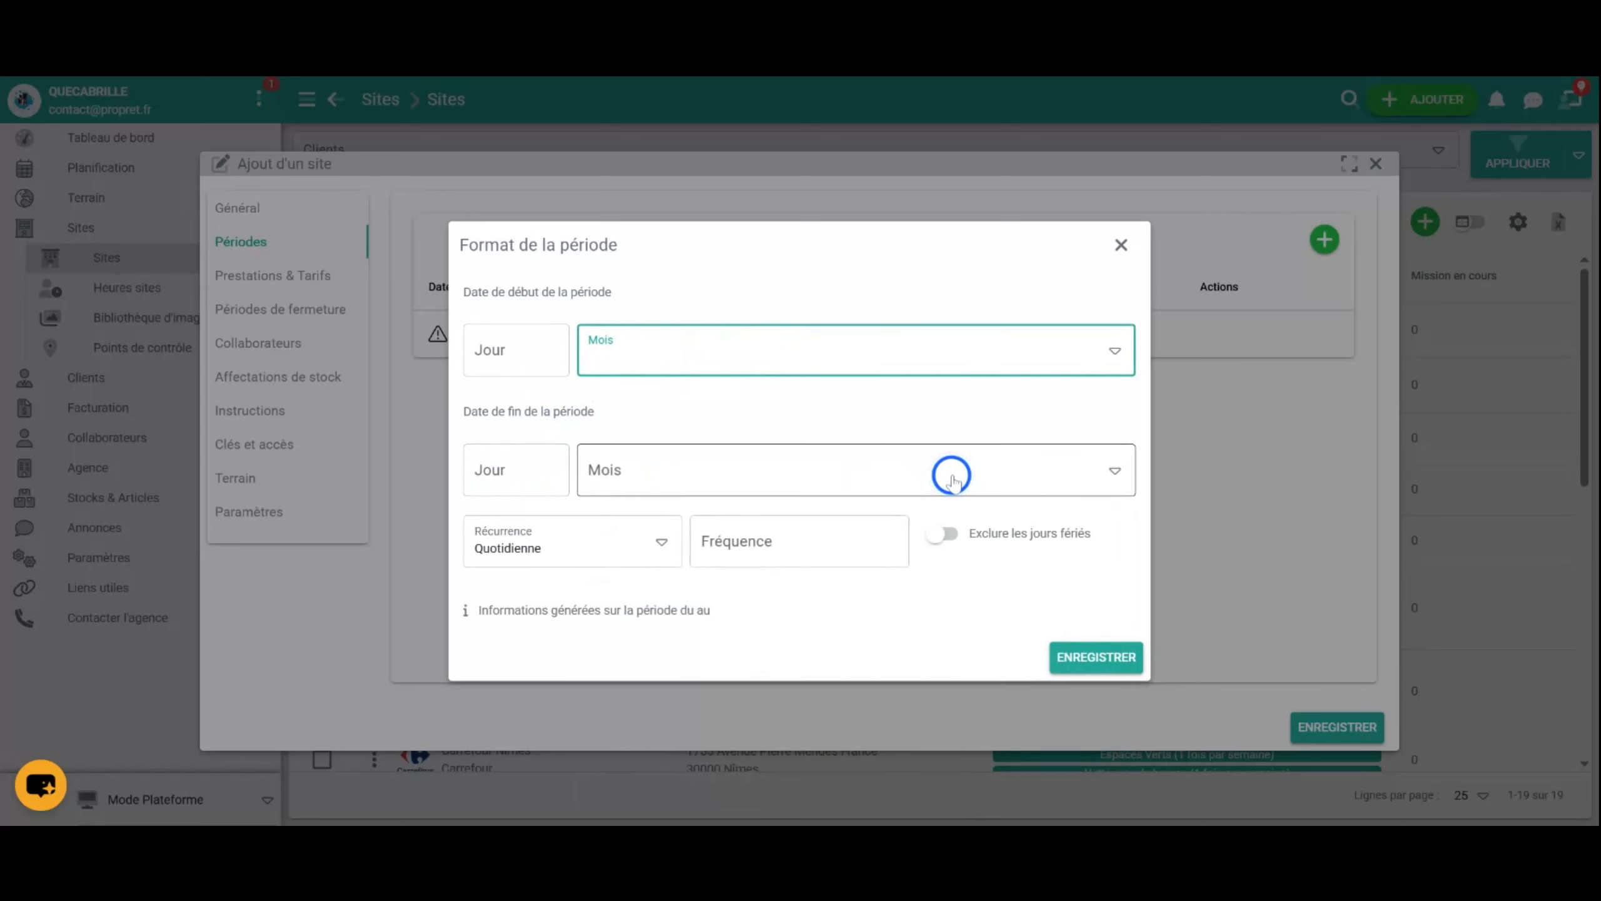
click(643, 544)
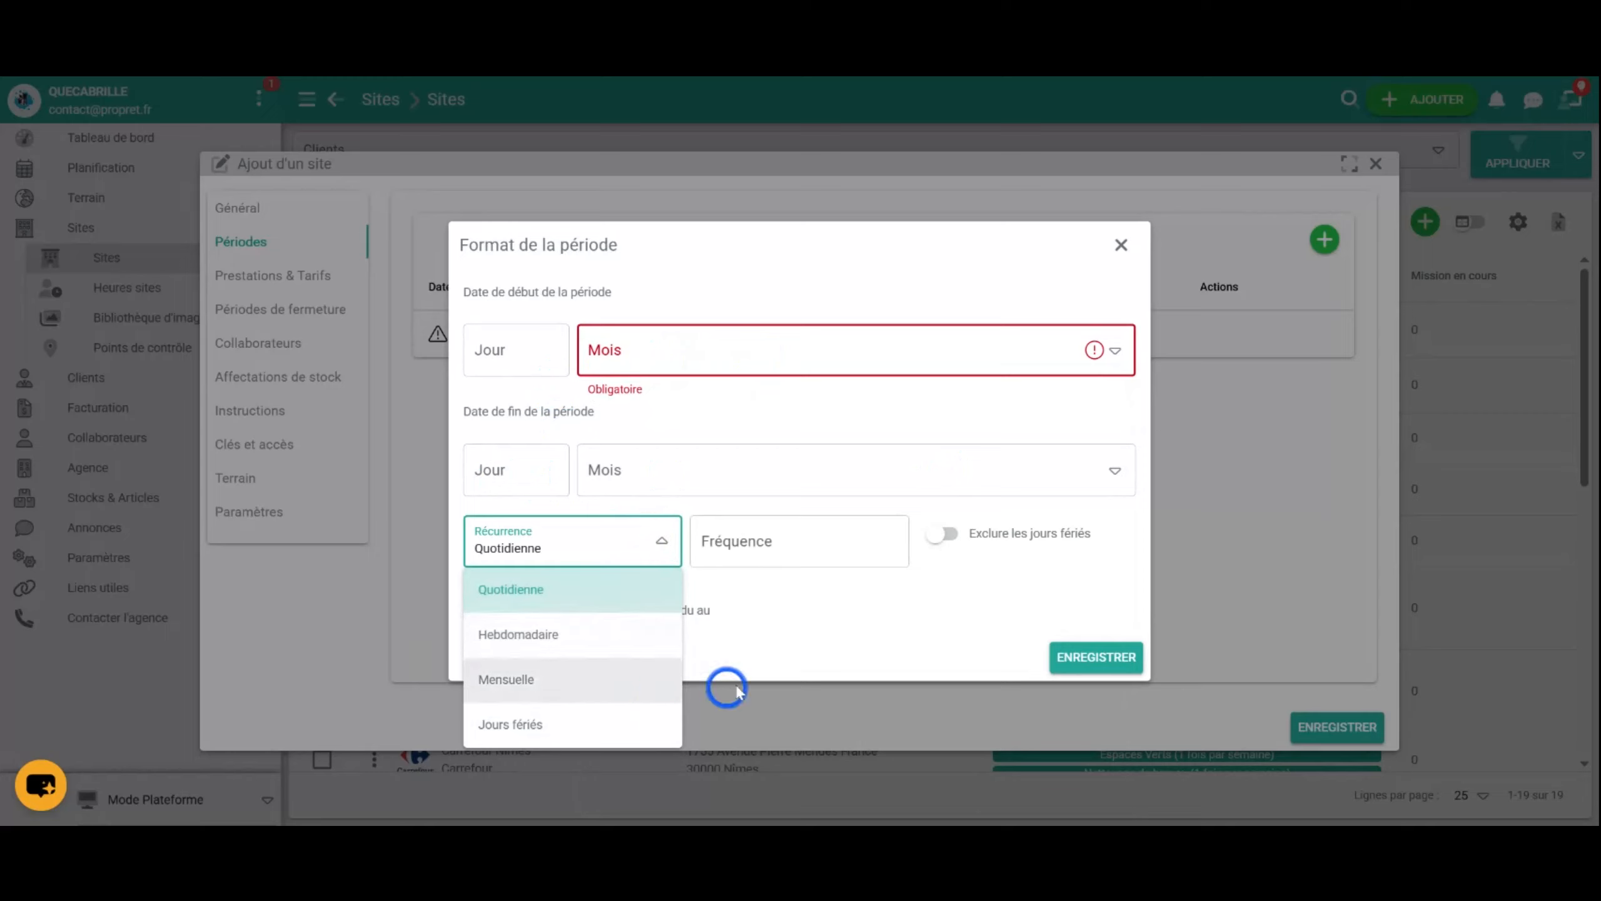
click(844, 650)
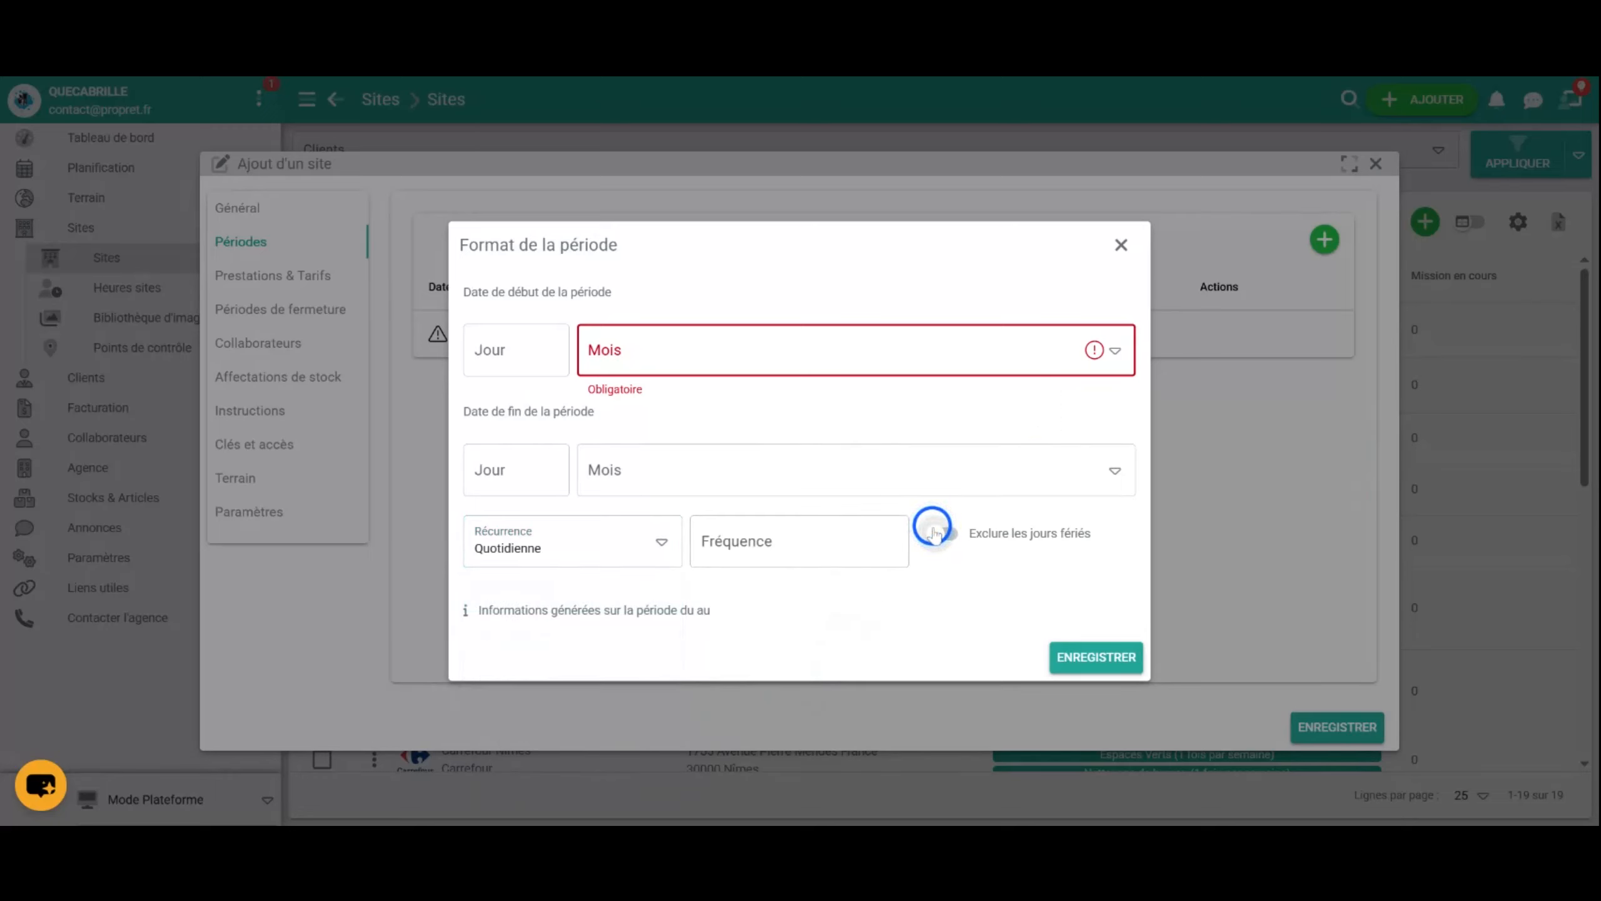
click(1120, 246)
Add the client service "Nettoyage showroom" to the site's services after browsing the agency service catalogue
click(259, 276)
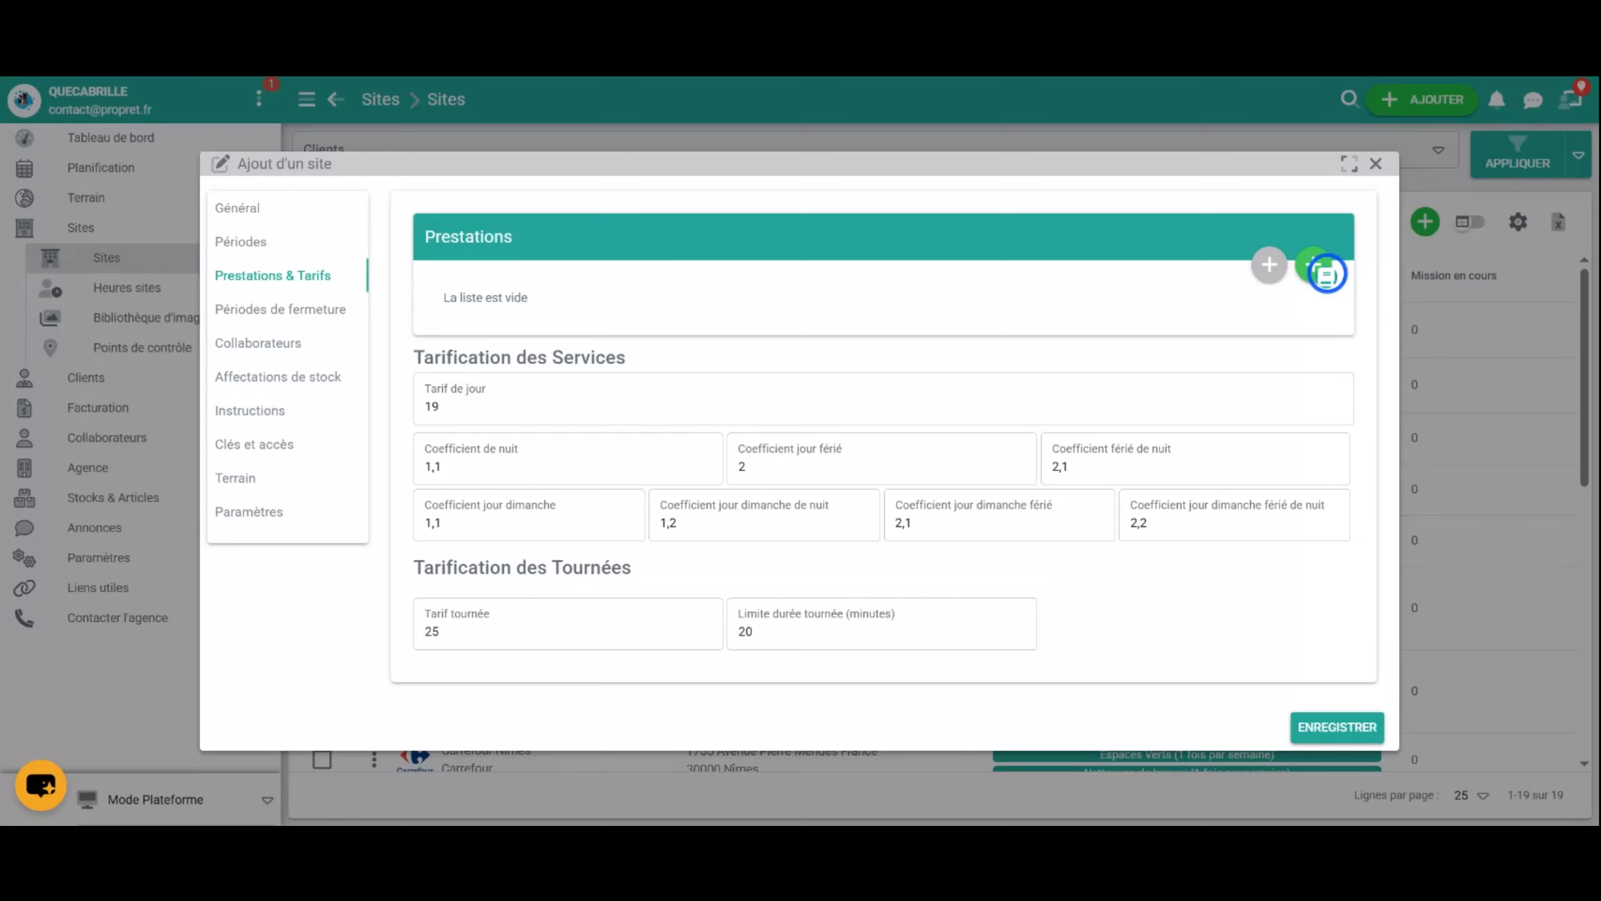
click(1316, 266)
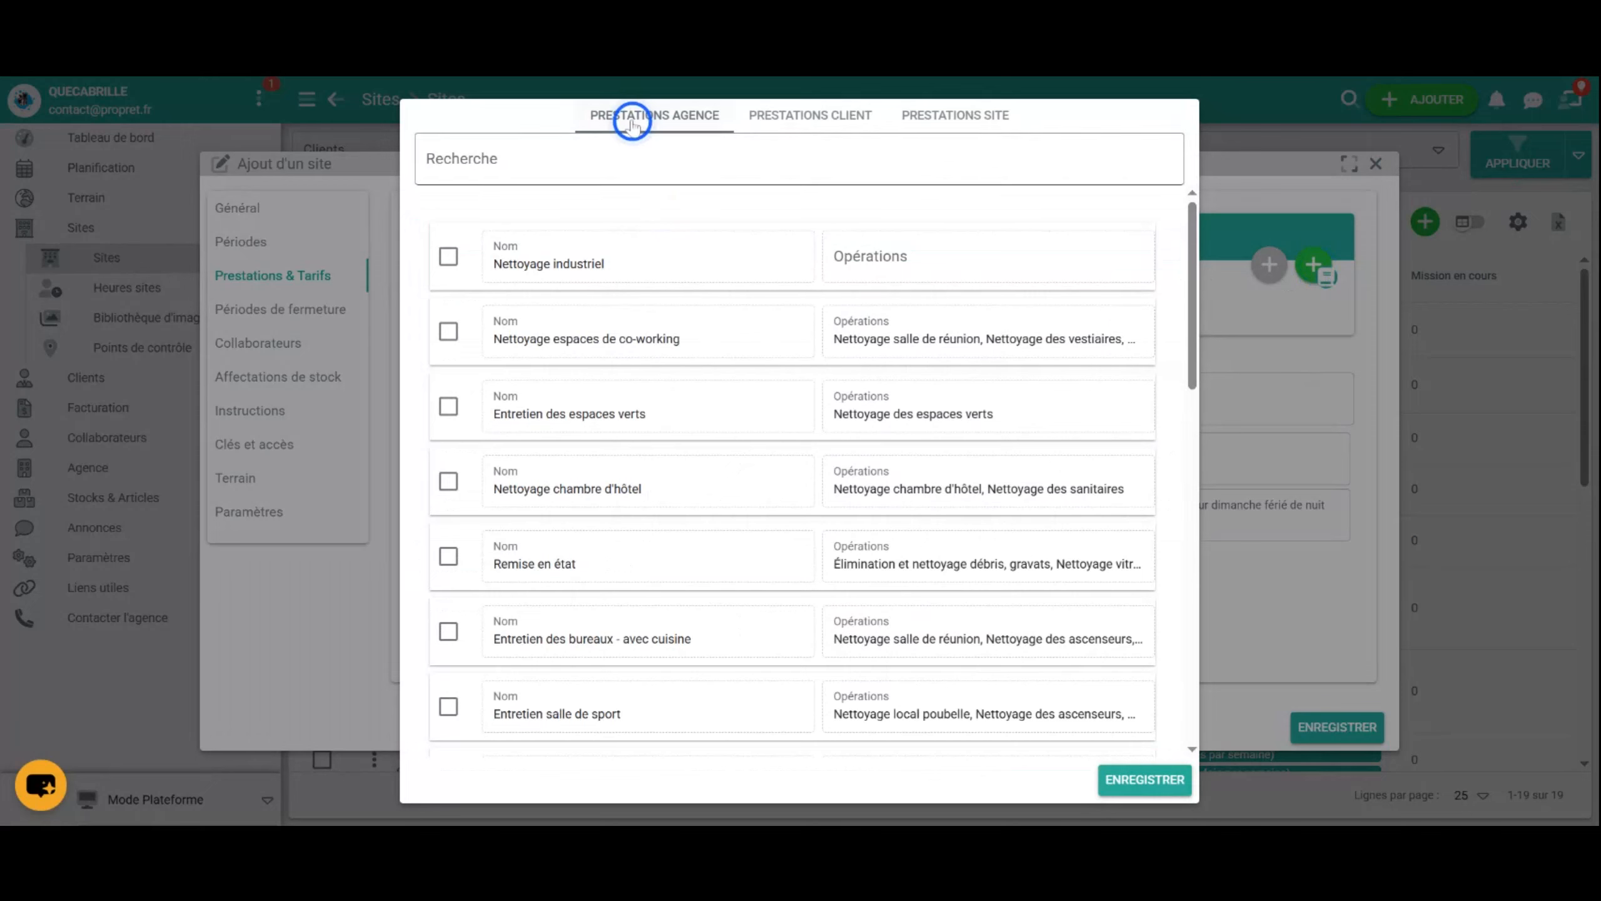
scroll(520, 419, down, 10)
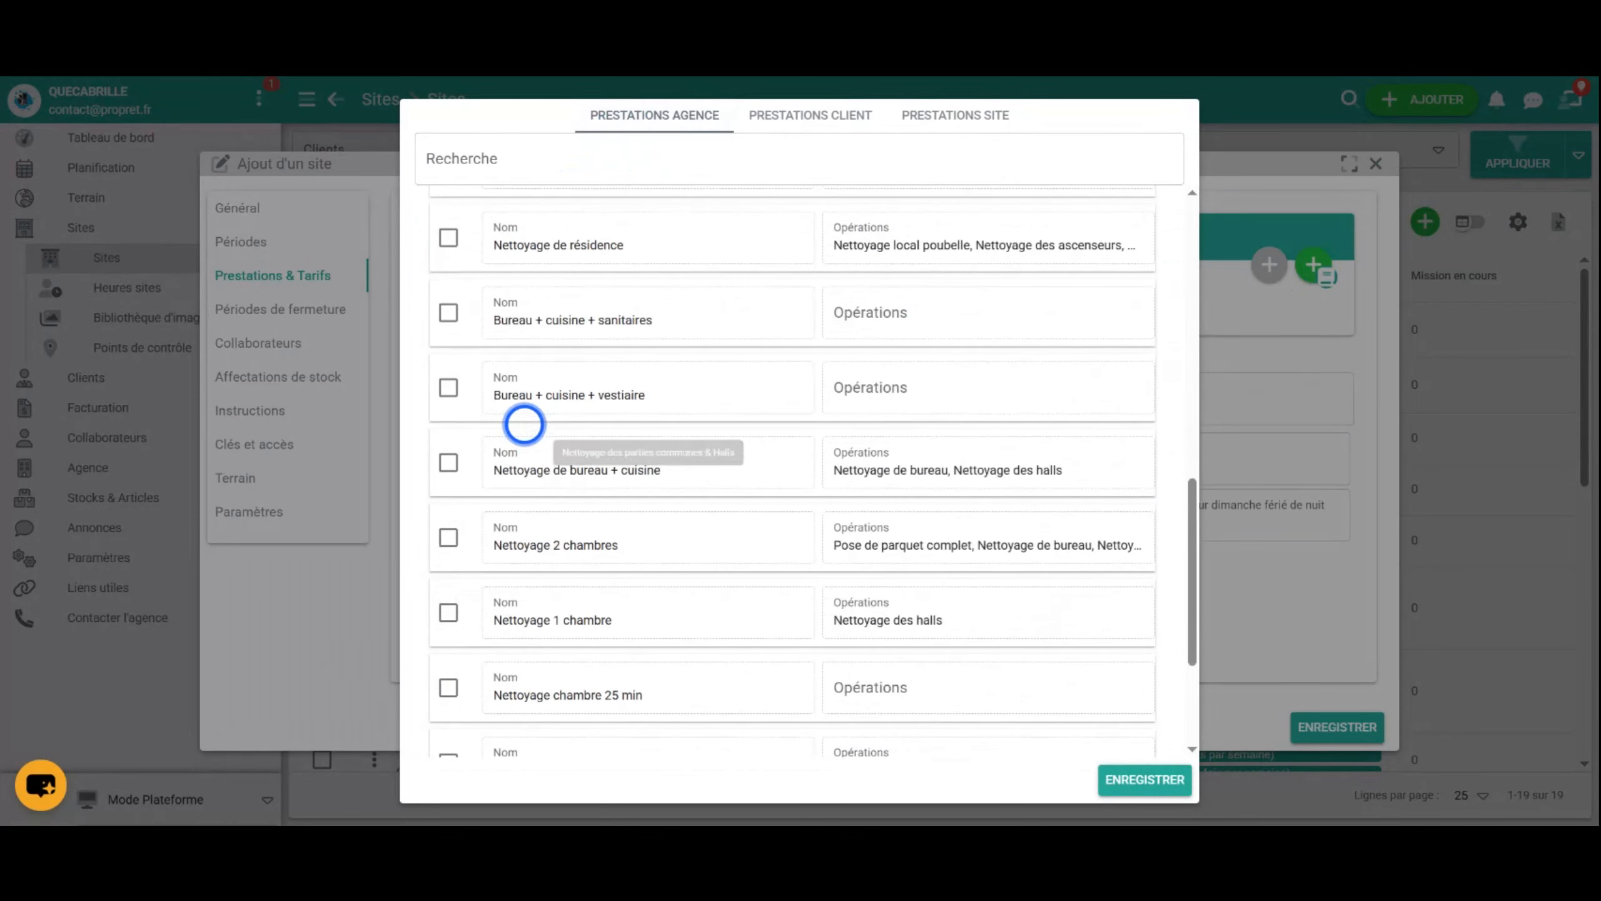
scroll(522, 422, up, 10)
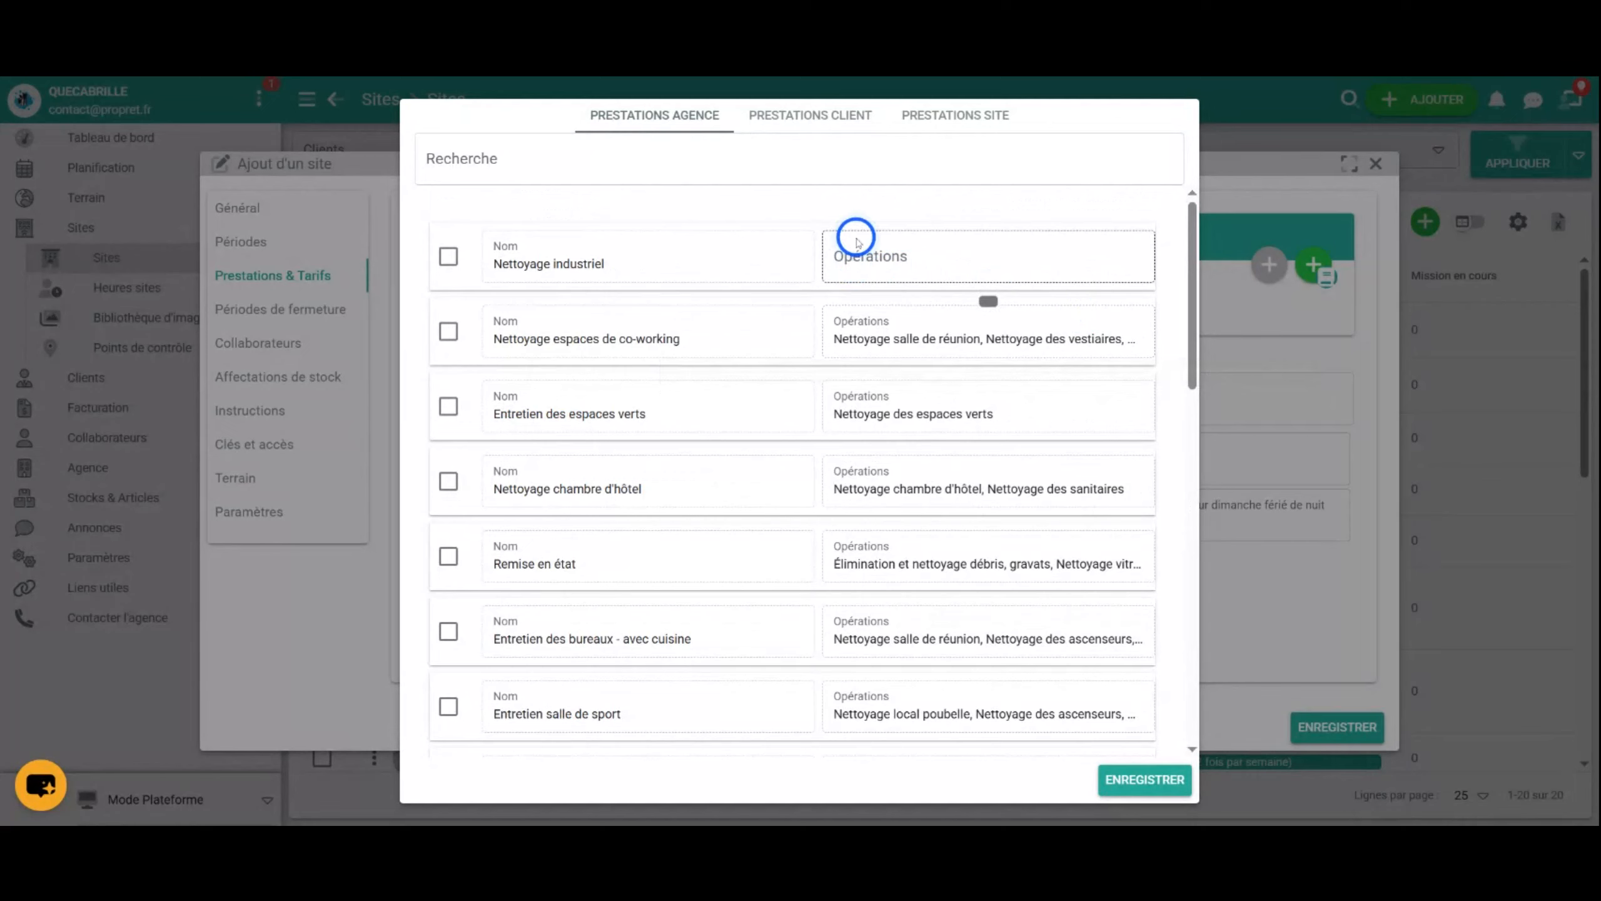
click(806, 116)
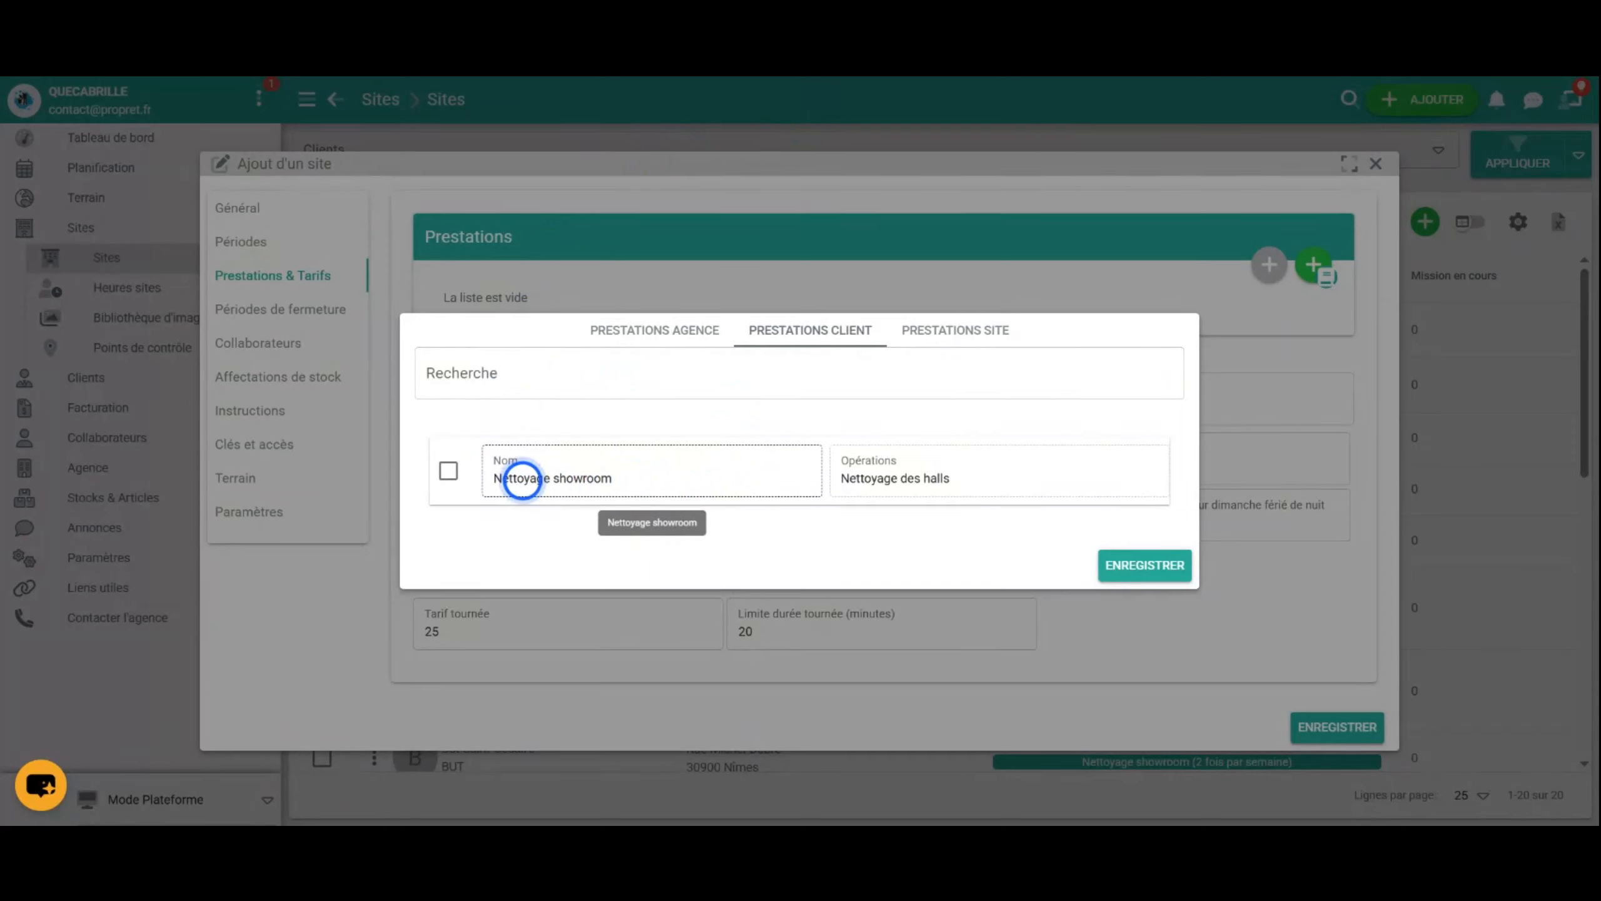
click(449, 471)
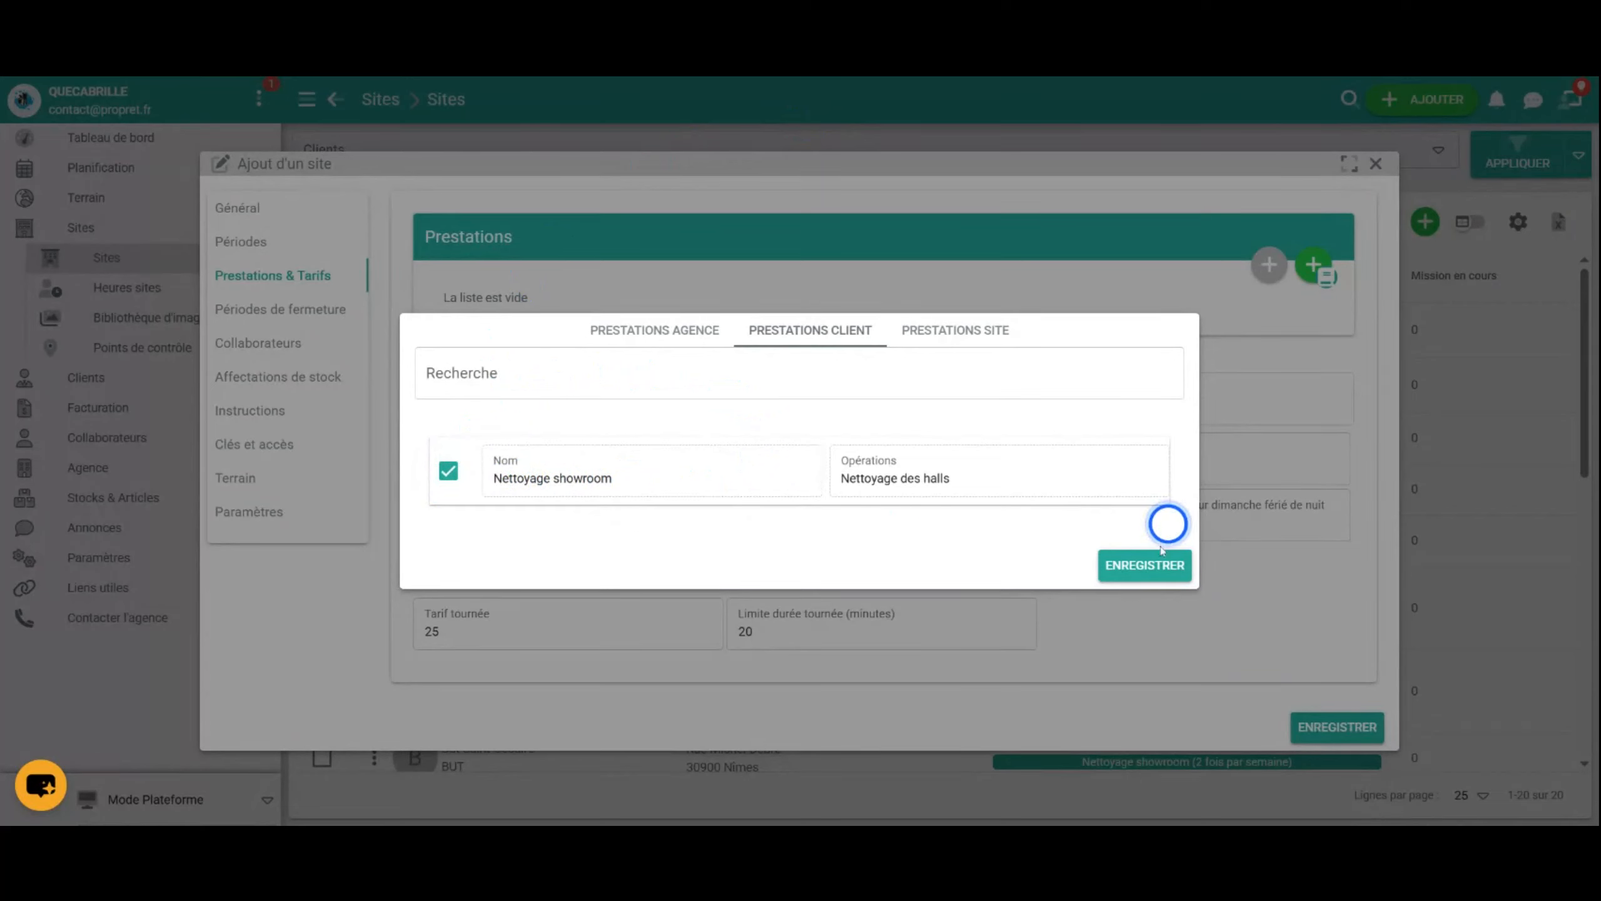
click(1151, 566)
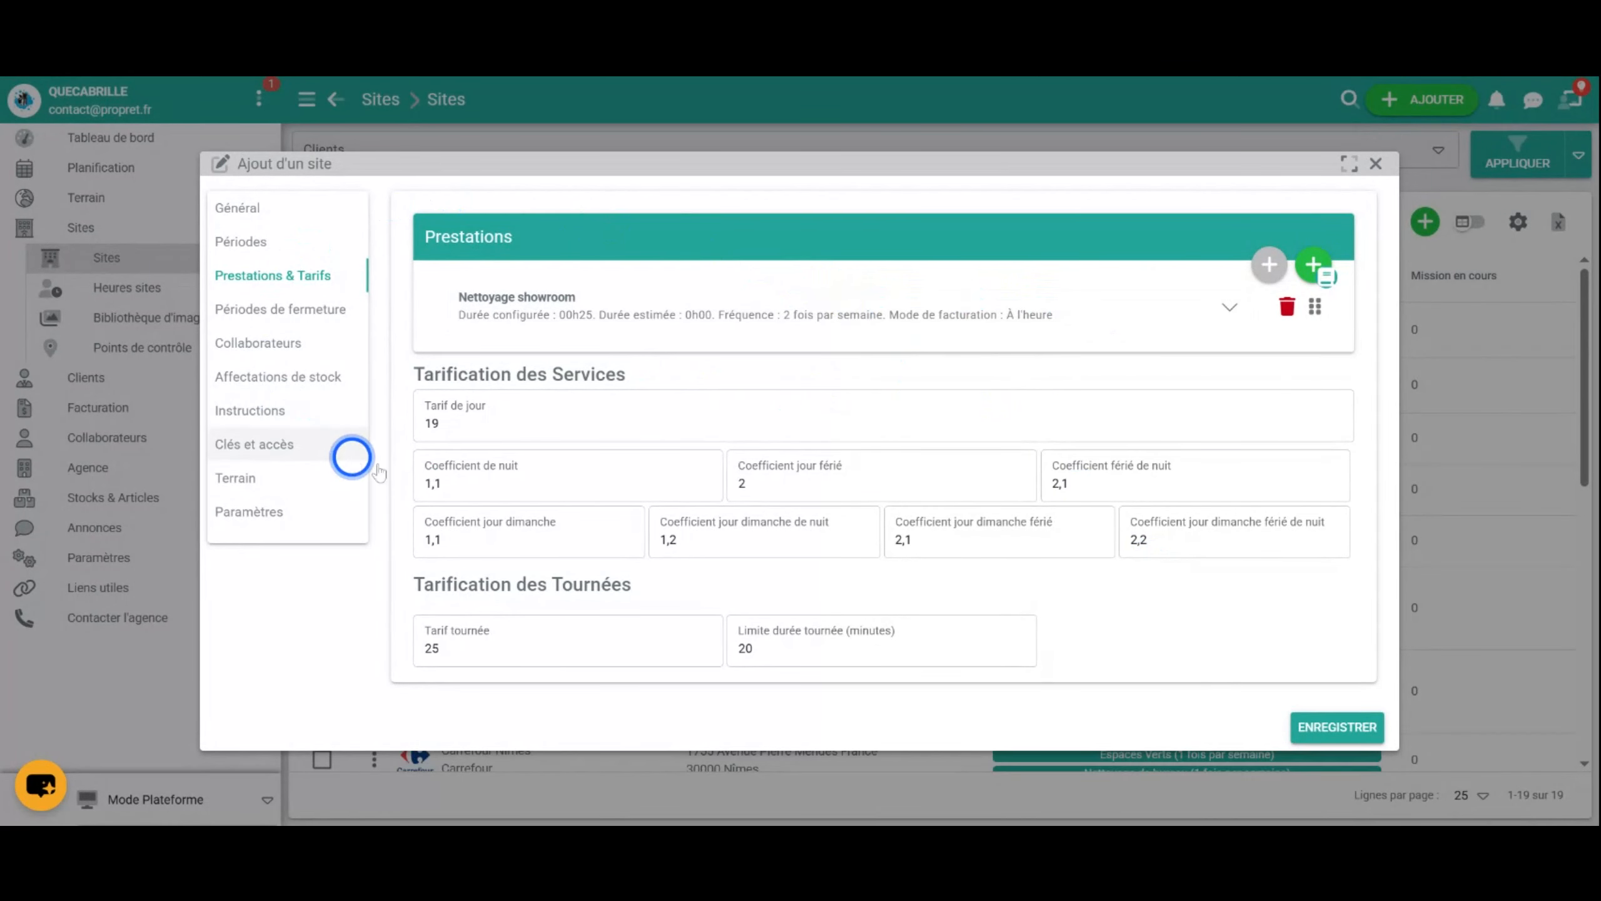
Examine the Nettoyage showroom service's billing and duration estimates, and its planned frequency, hours, weekdays and number of posts
click(1086, 313)
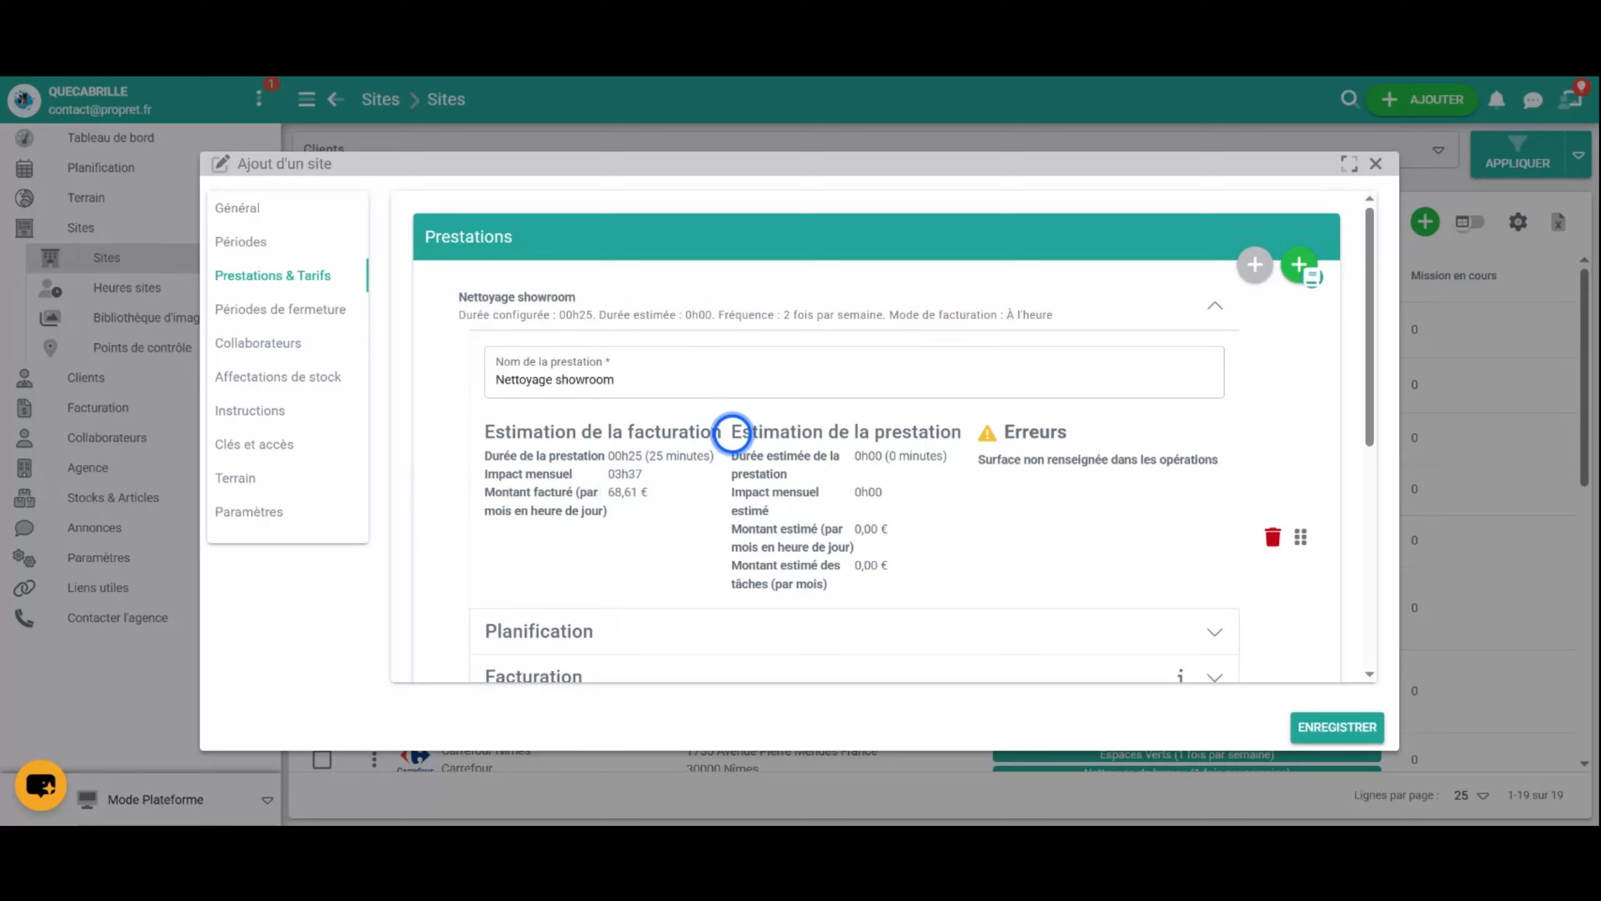
drag(738, 427, 962, 429)
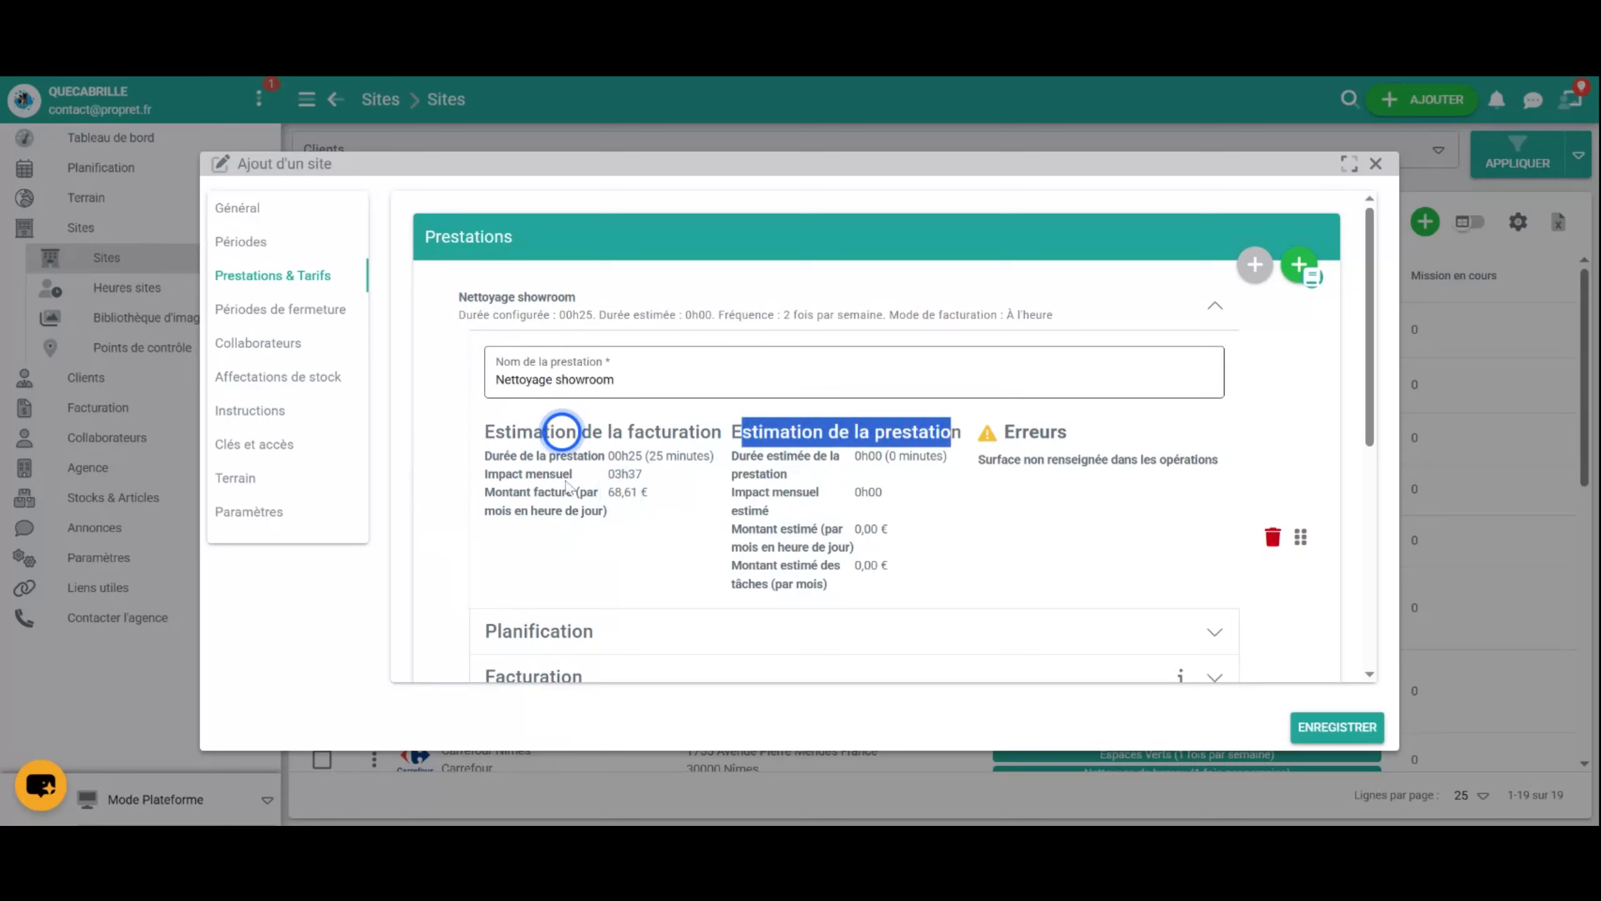
click(813, 424)
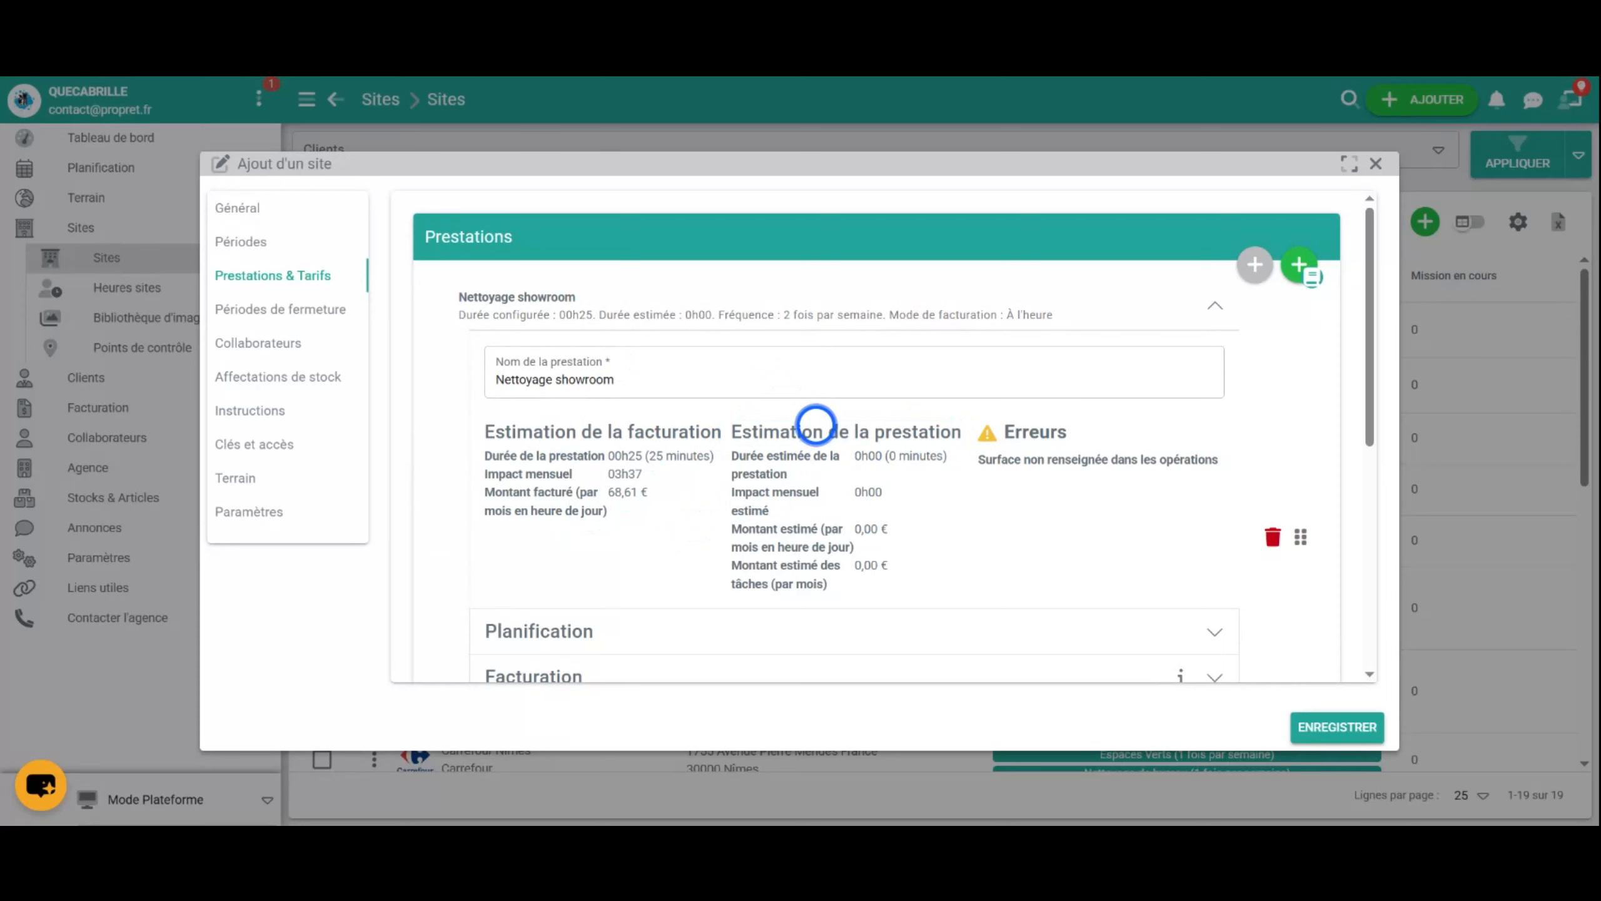
scroll(961, 530, down, 1)
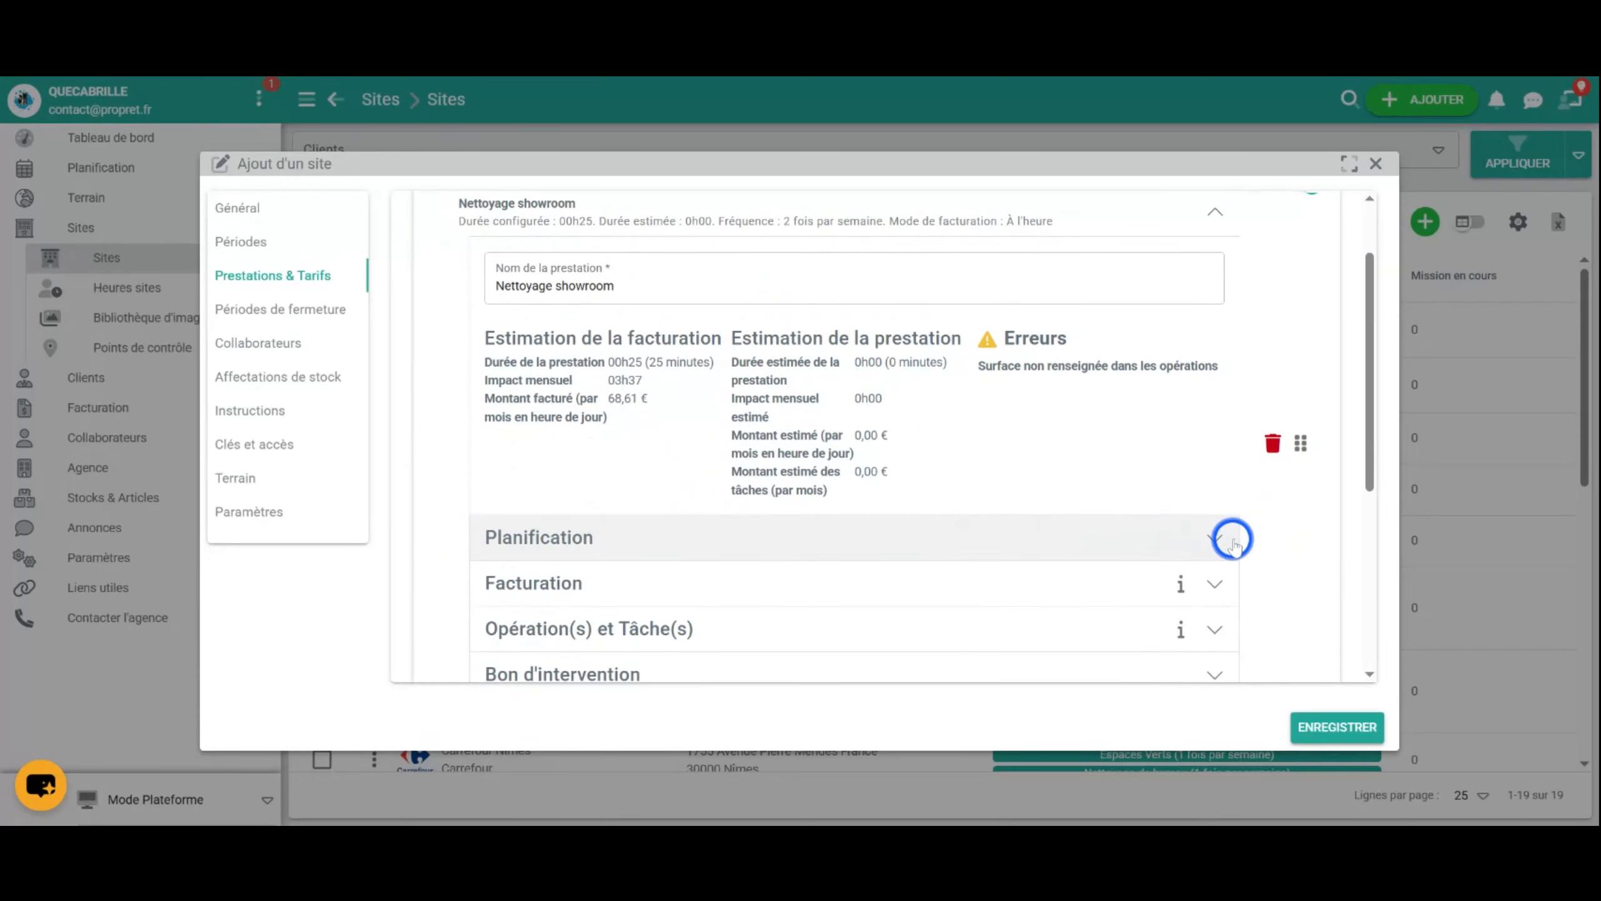
click(1213, 534)
scroll(964, 498, down, 2)
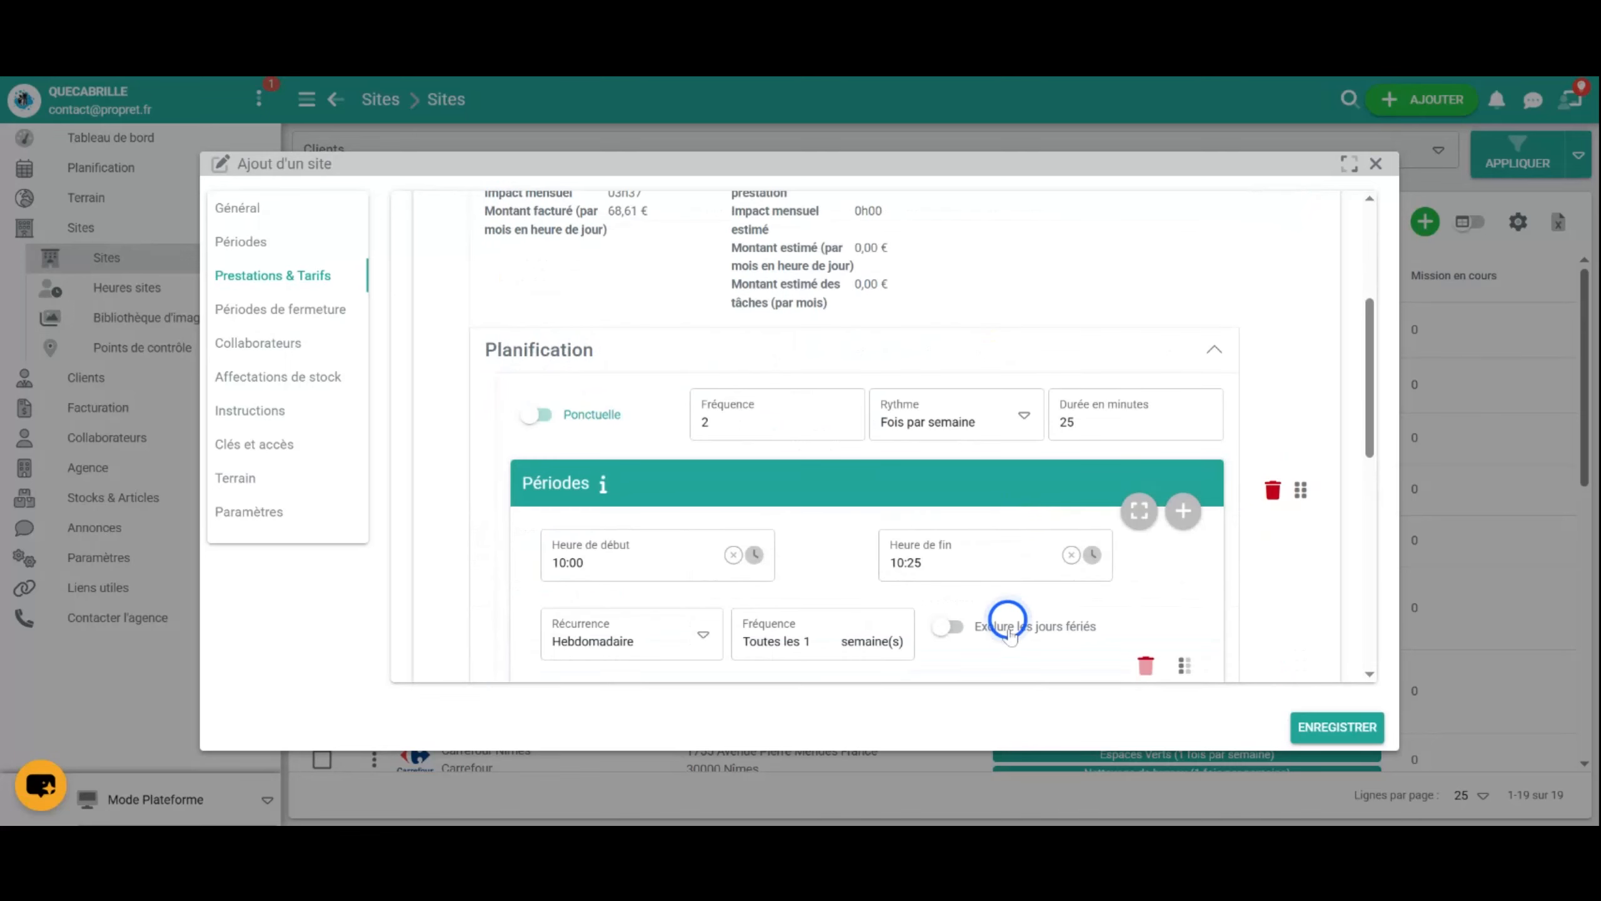
scroll(1008, 622, down, 1)
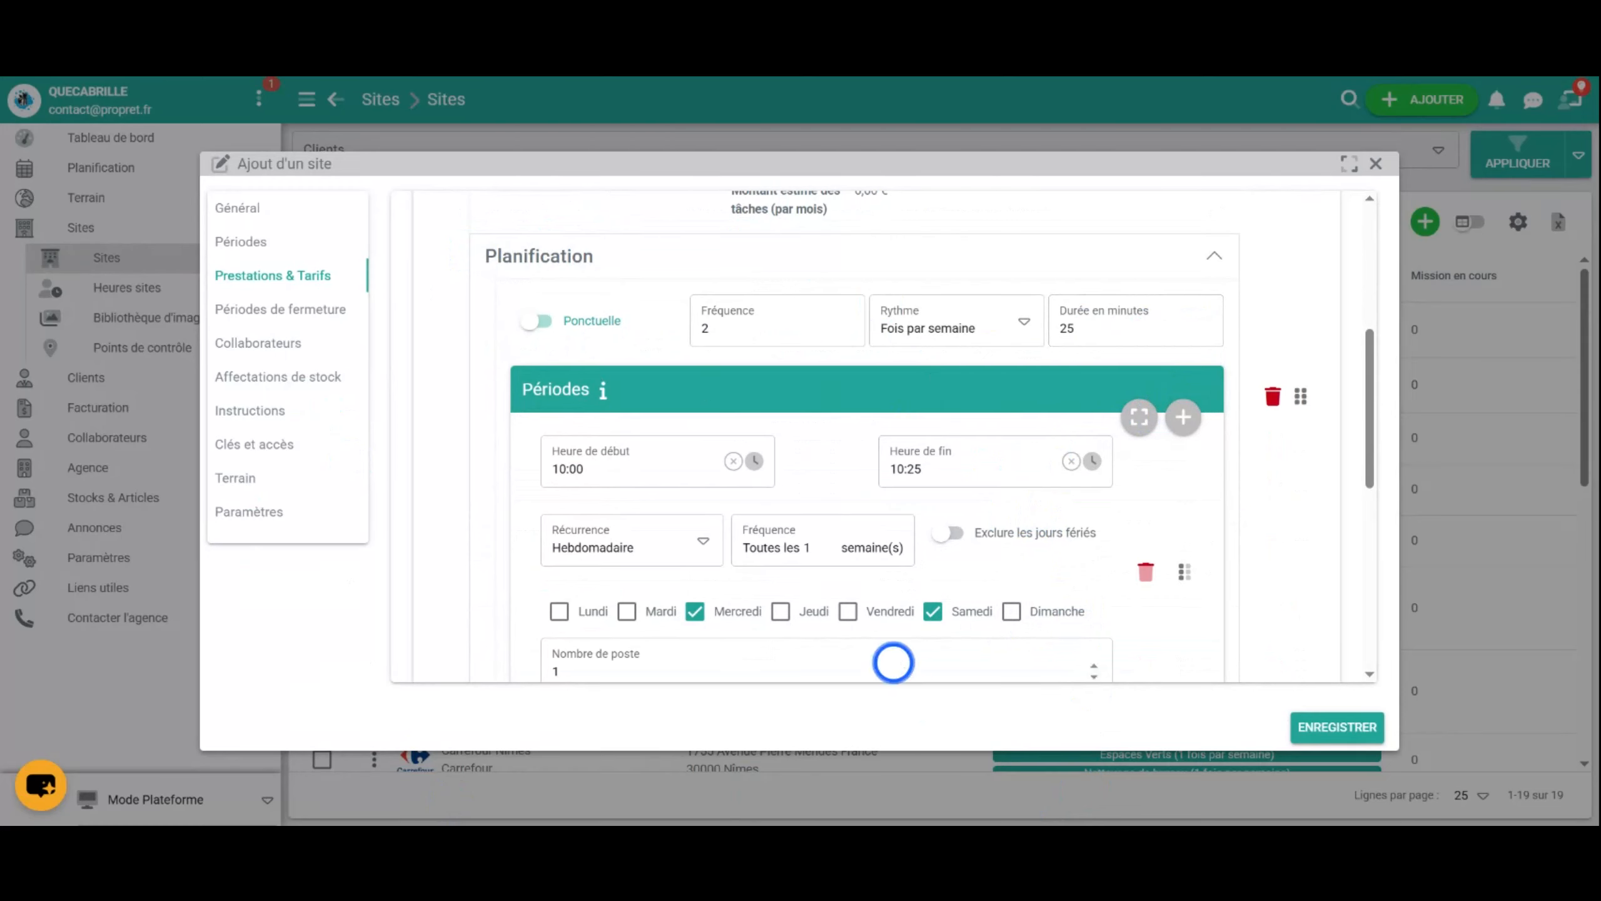
scroll(895, 612, down, 2)
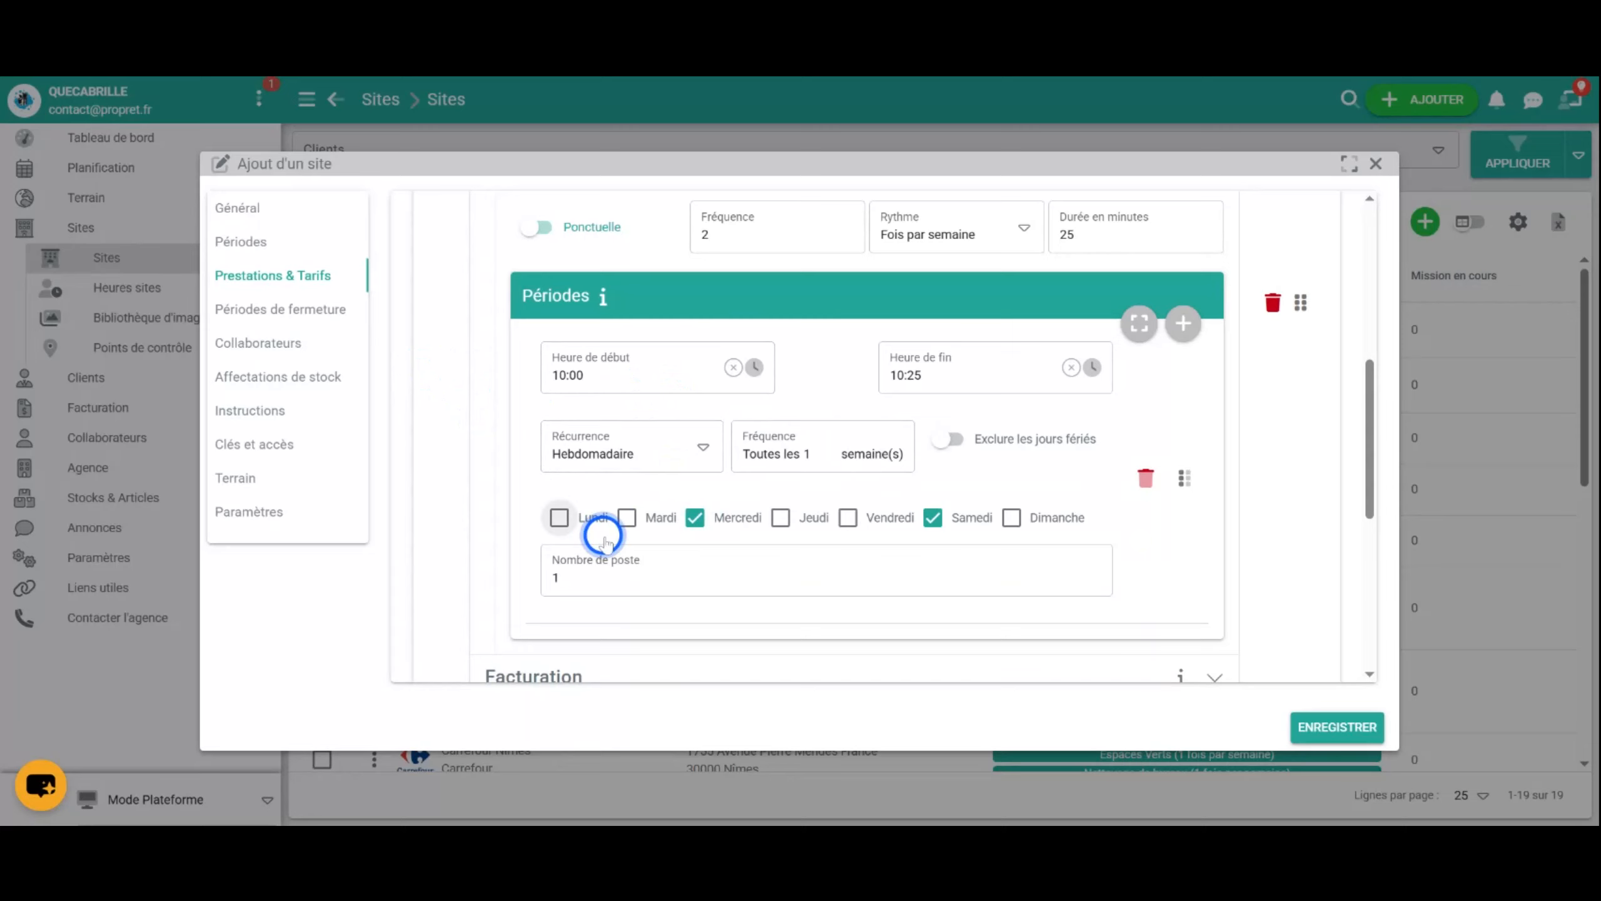
Examine the billing settings of the Nettoyage showroom service, comparing the flat-rate mode with the hourly mode "À l'heure"
scroll(604, 541, down, 5)
click(1227, 394)
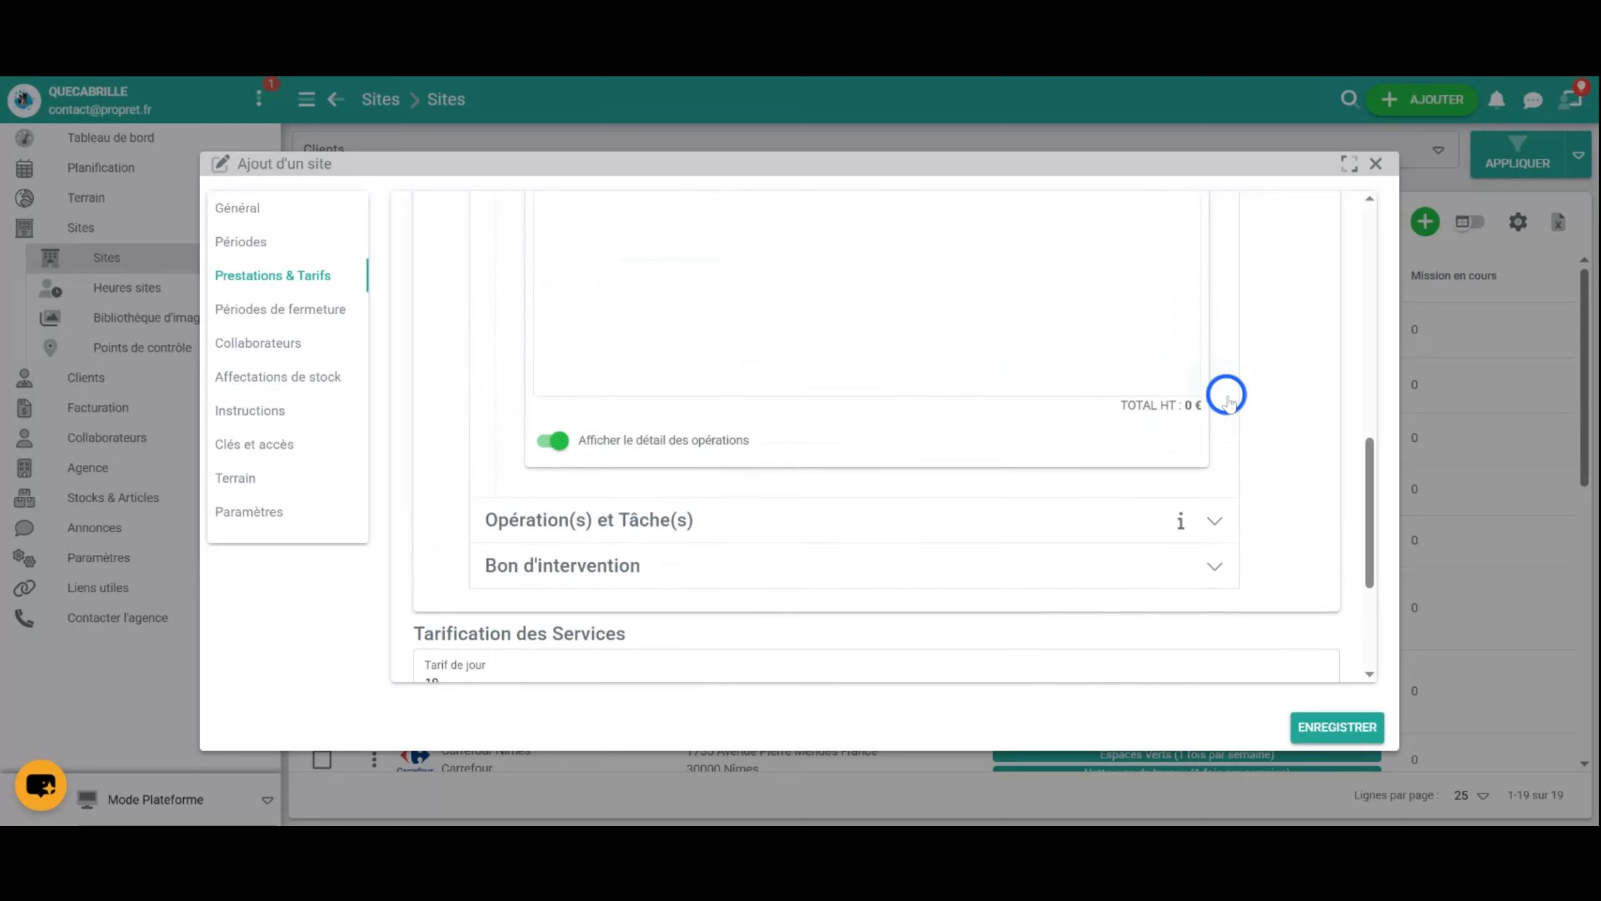
scroll(1226, 396, up, 5)
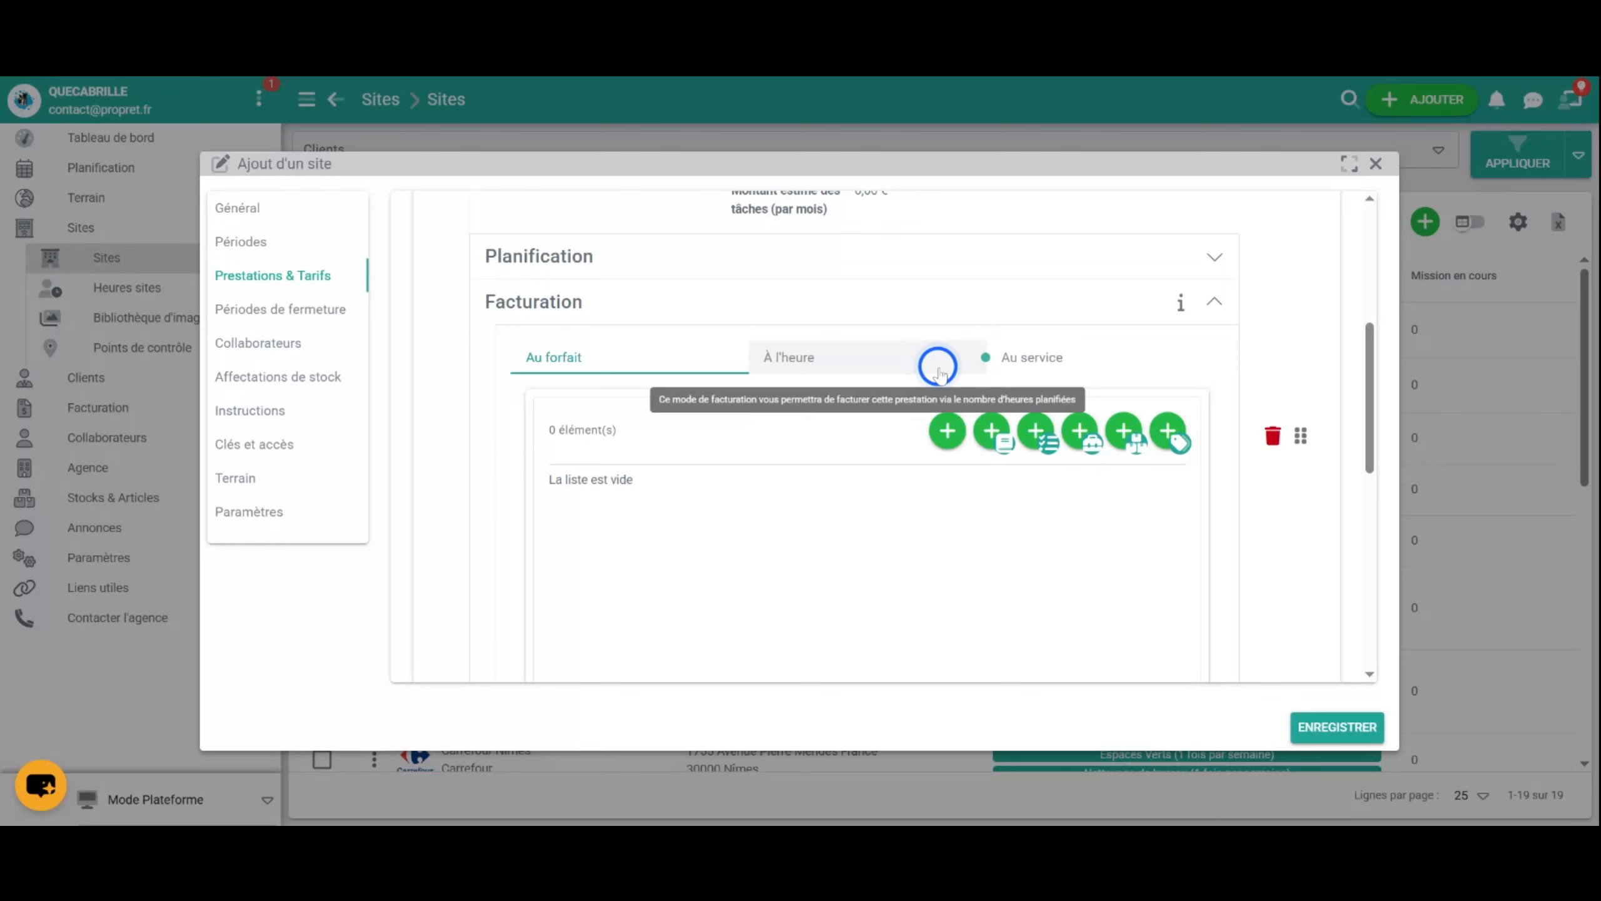
scroll(937, 372, up, 6)
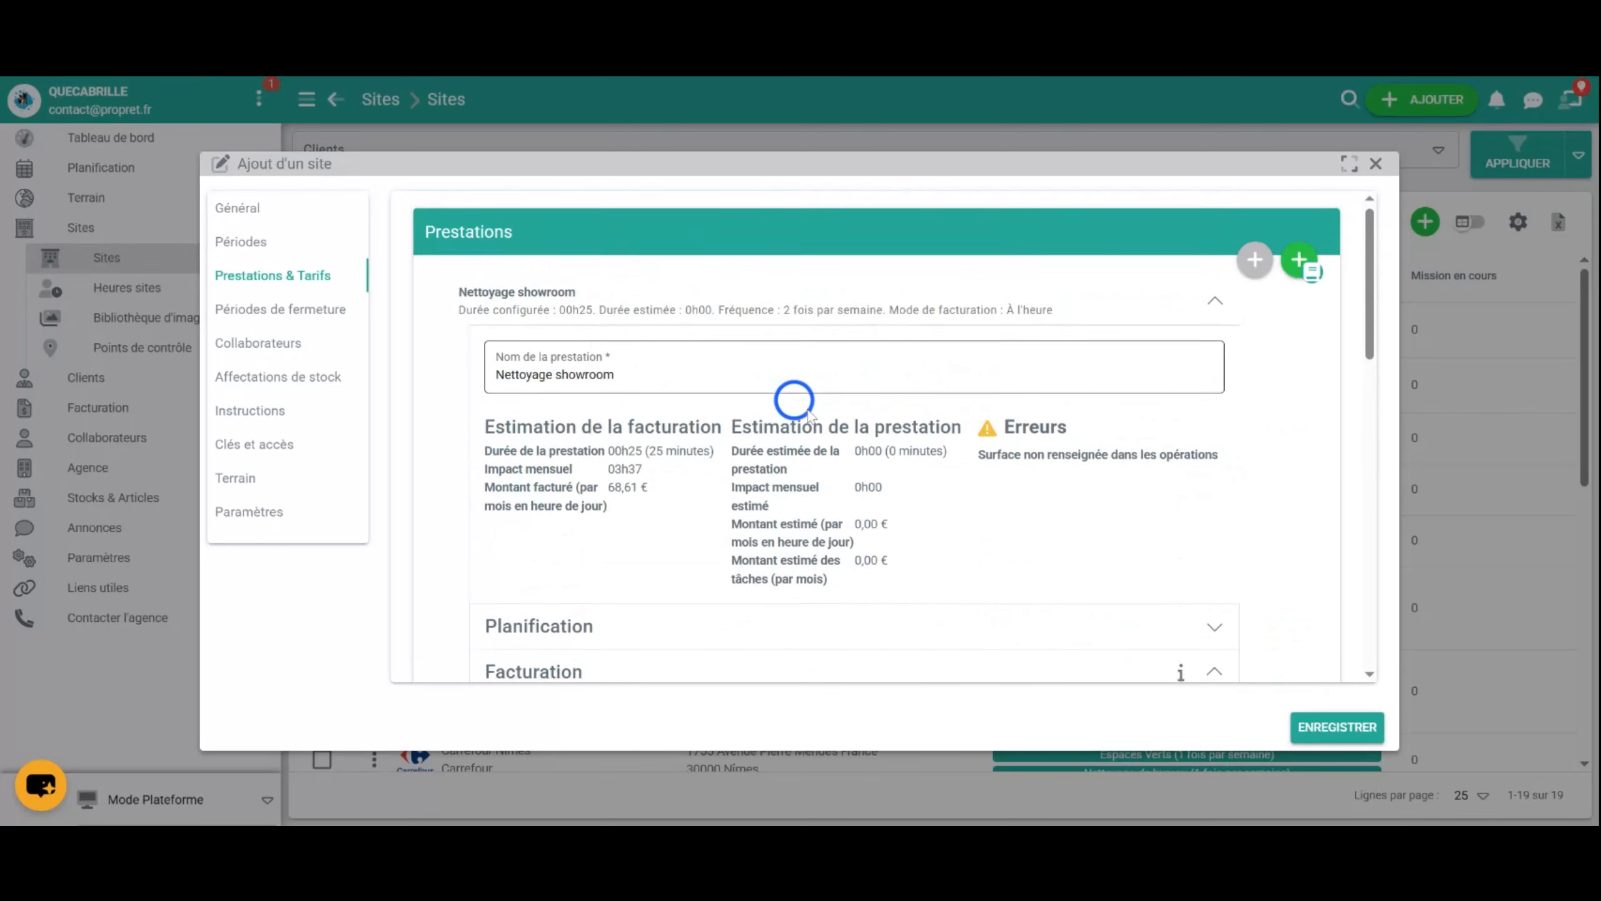
scroll(793, 400, down, 4)
scroll(862, 481, down, 3)
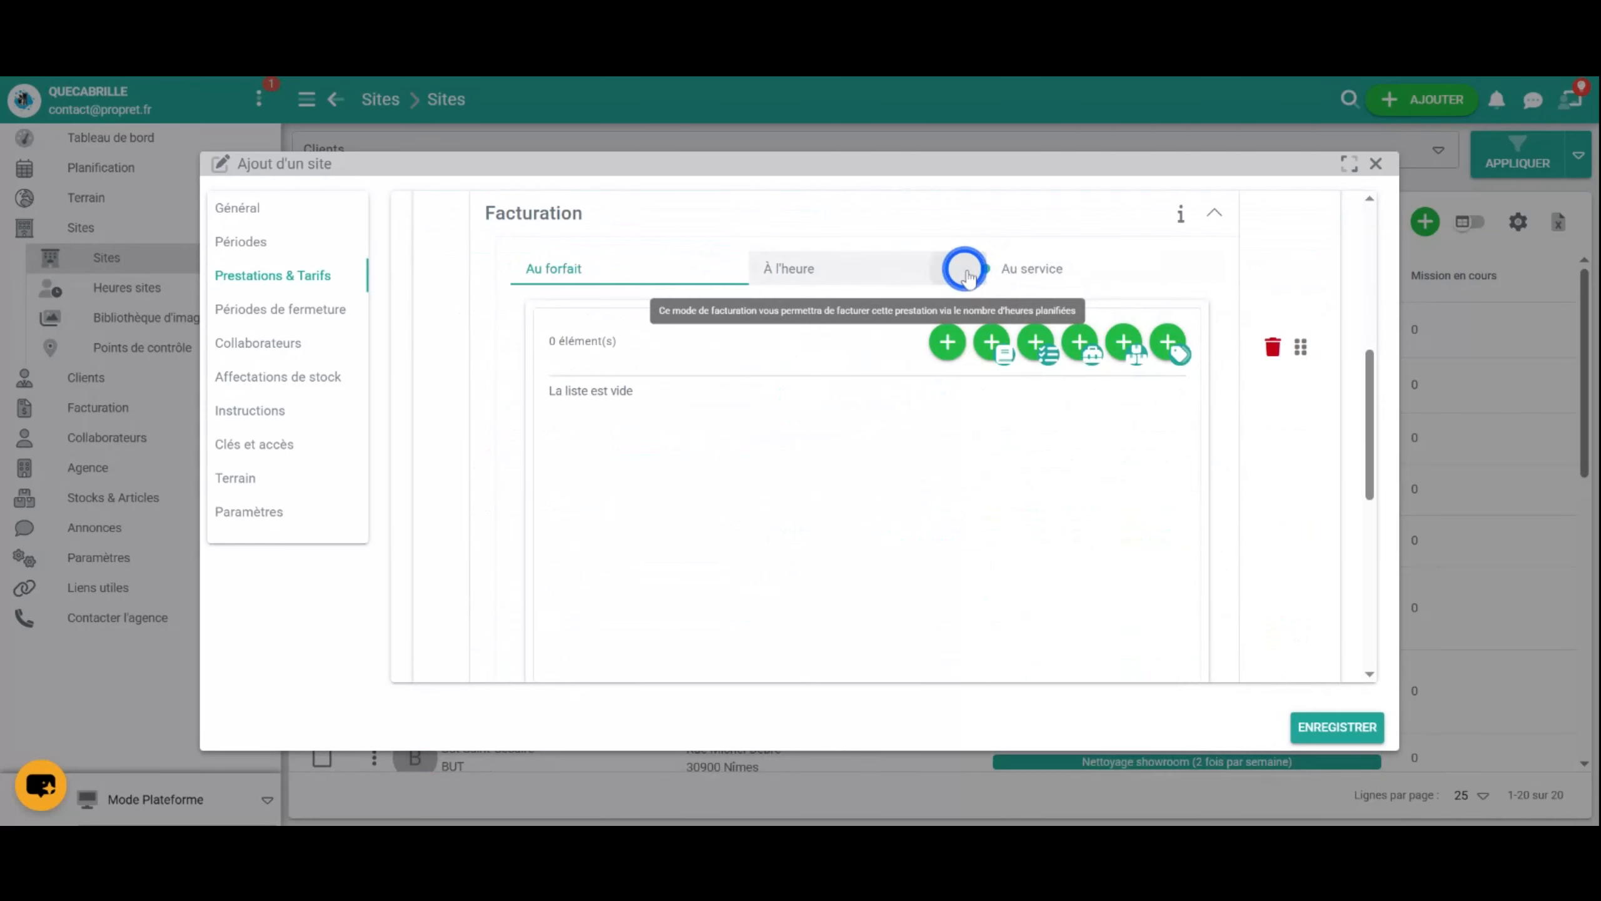
click(968, 276)
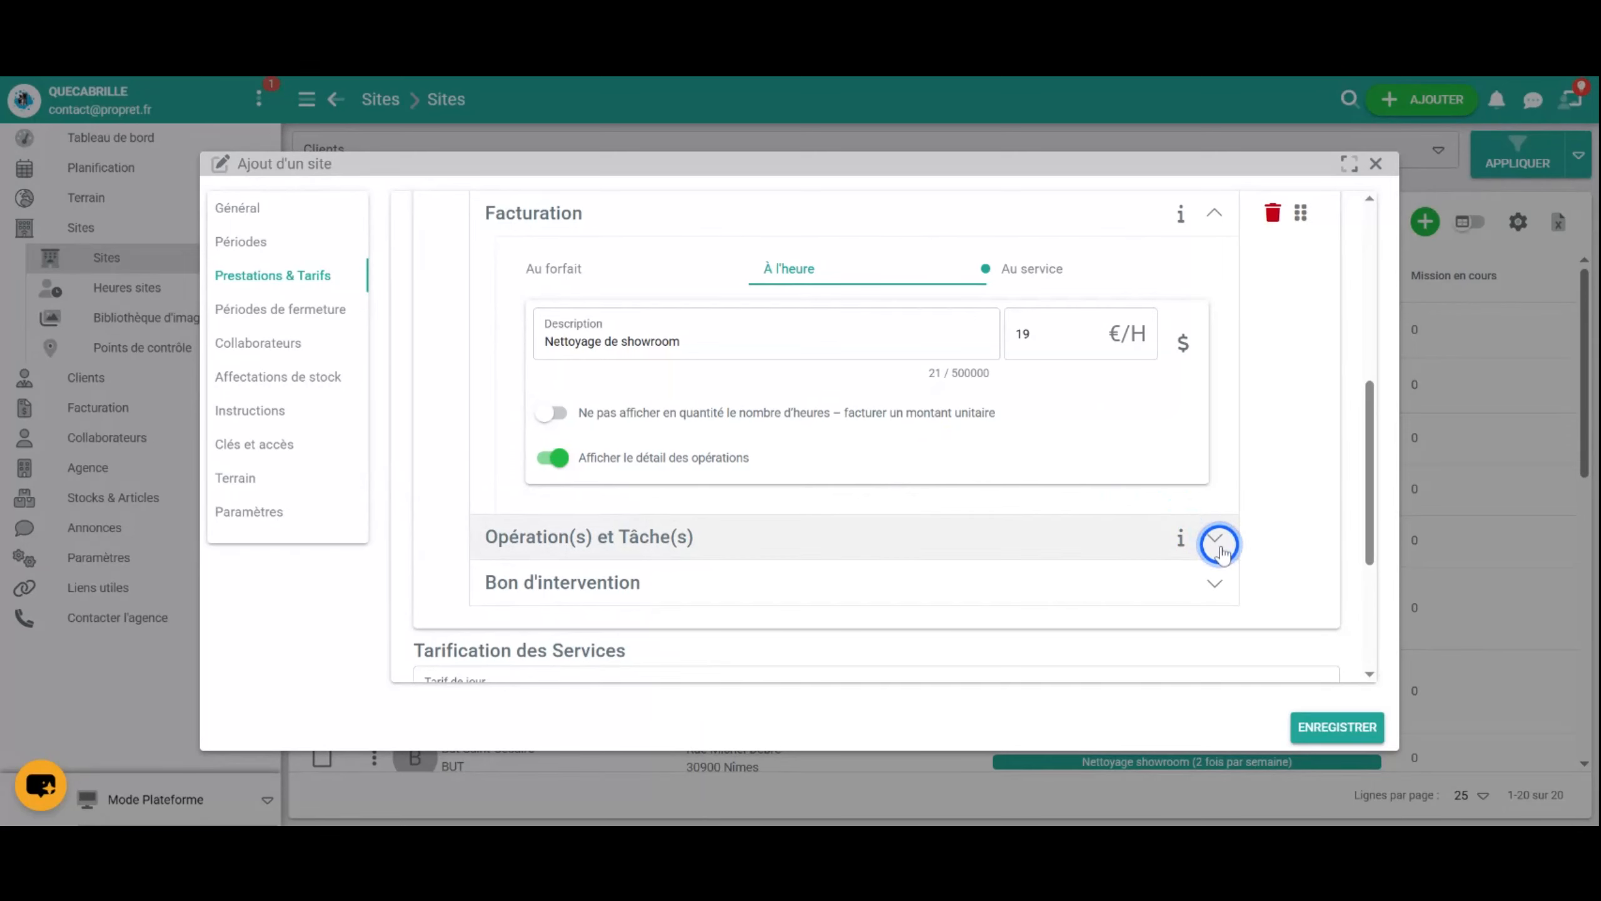
Review the Nettoyage des halls operation of the service, including its surface field and list of tasks
click(1202, 539)
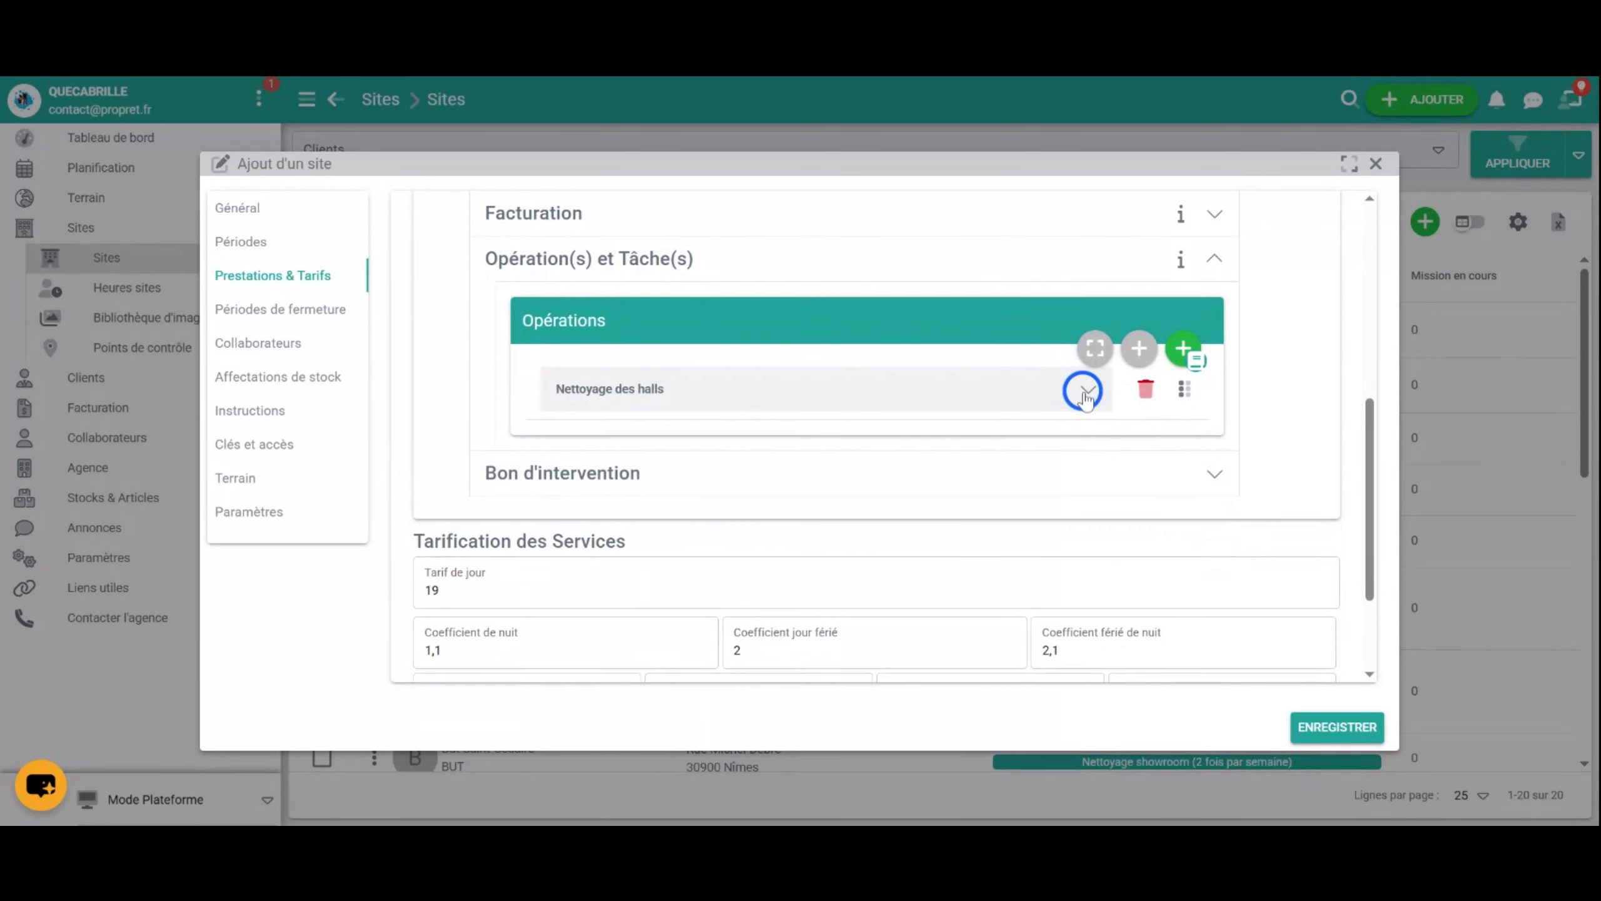
click(1083, 391)
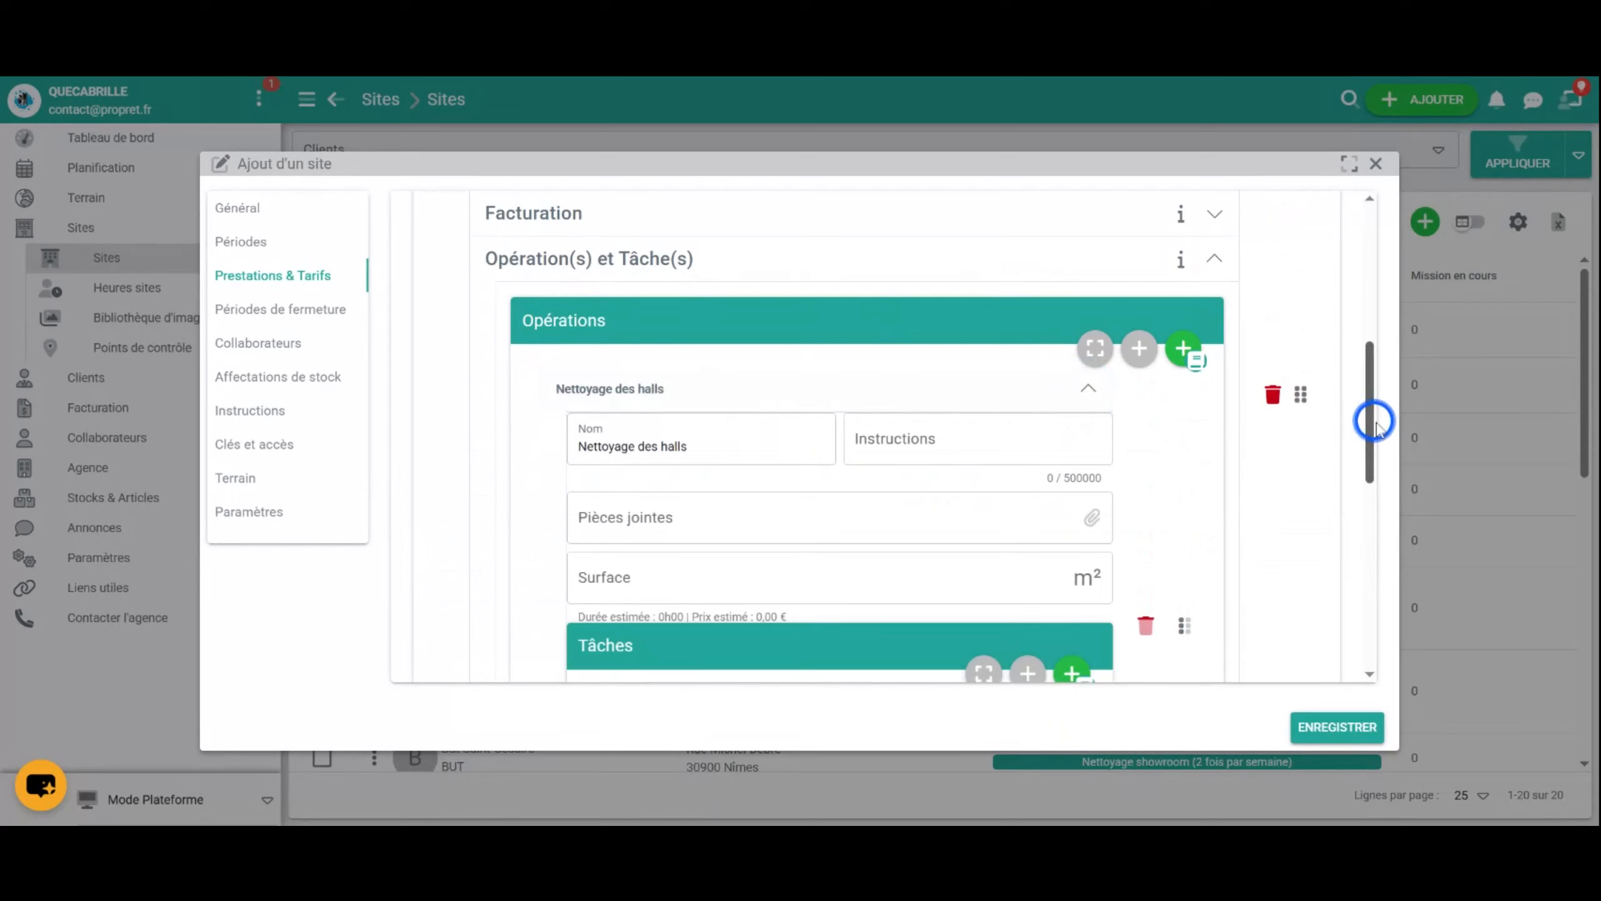
scroll(1366, 424, down, 4)
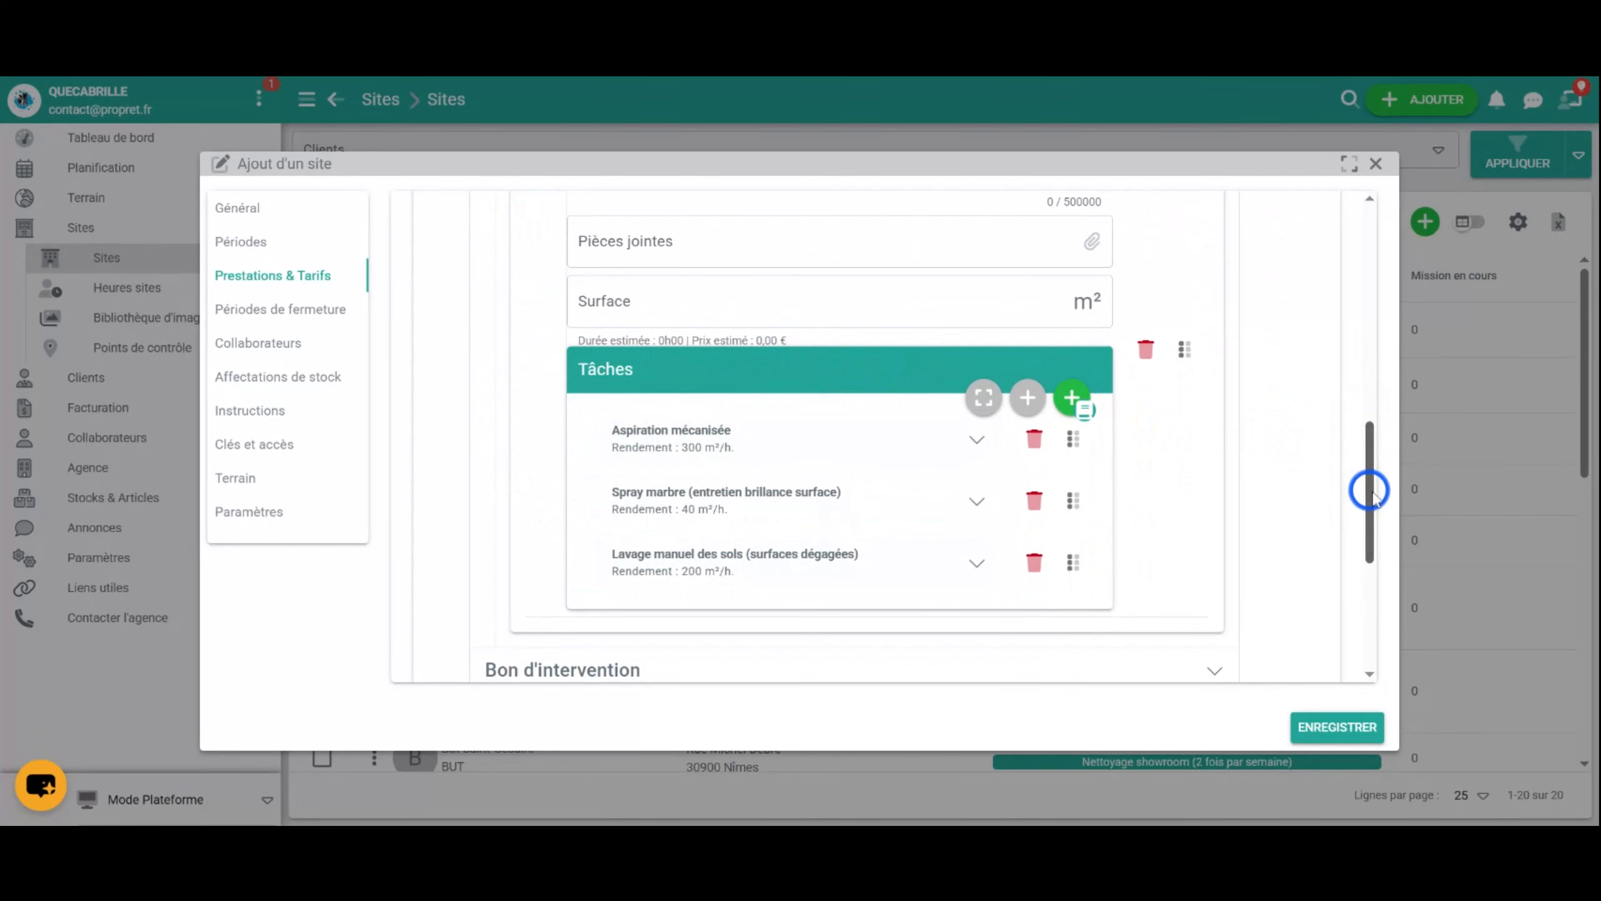
scroll(1369, 490, up, 8)
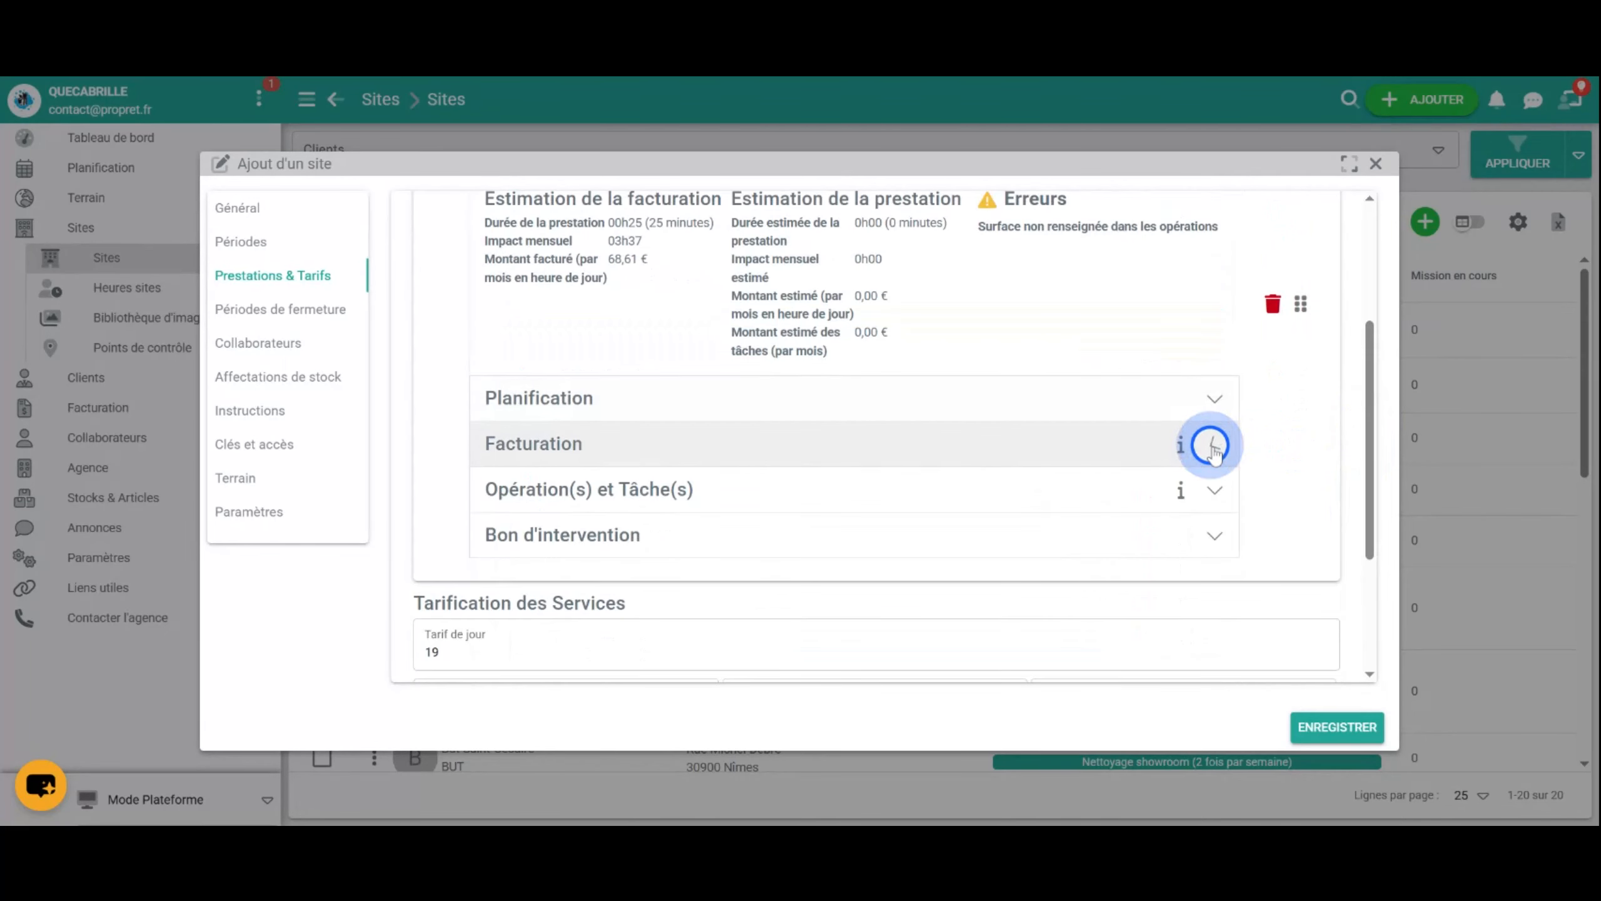
Check the service's hourly billing description, rate and display options again, and collapse the billing section
click(1211, 445)
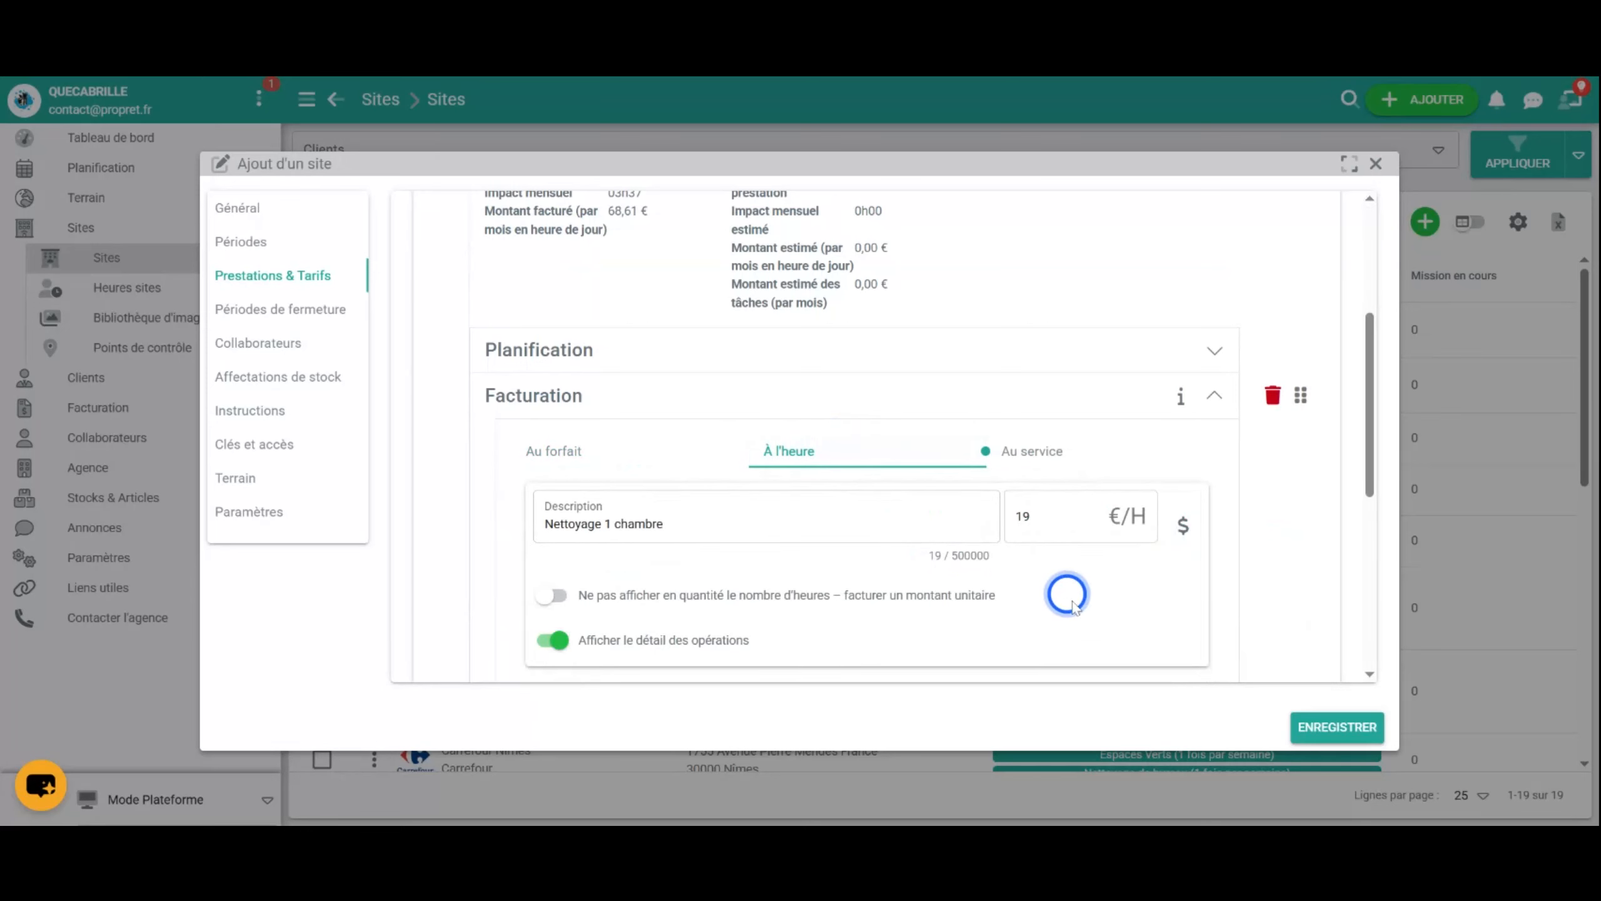
scroll(1074, 615, down, 1)
scroll(1075, 615, down, 1)
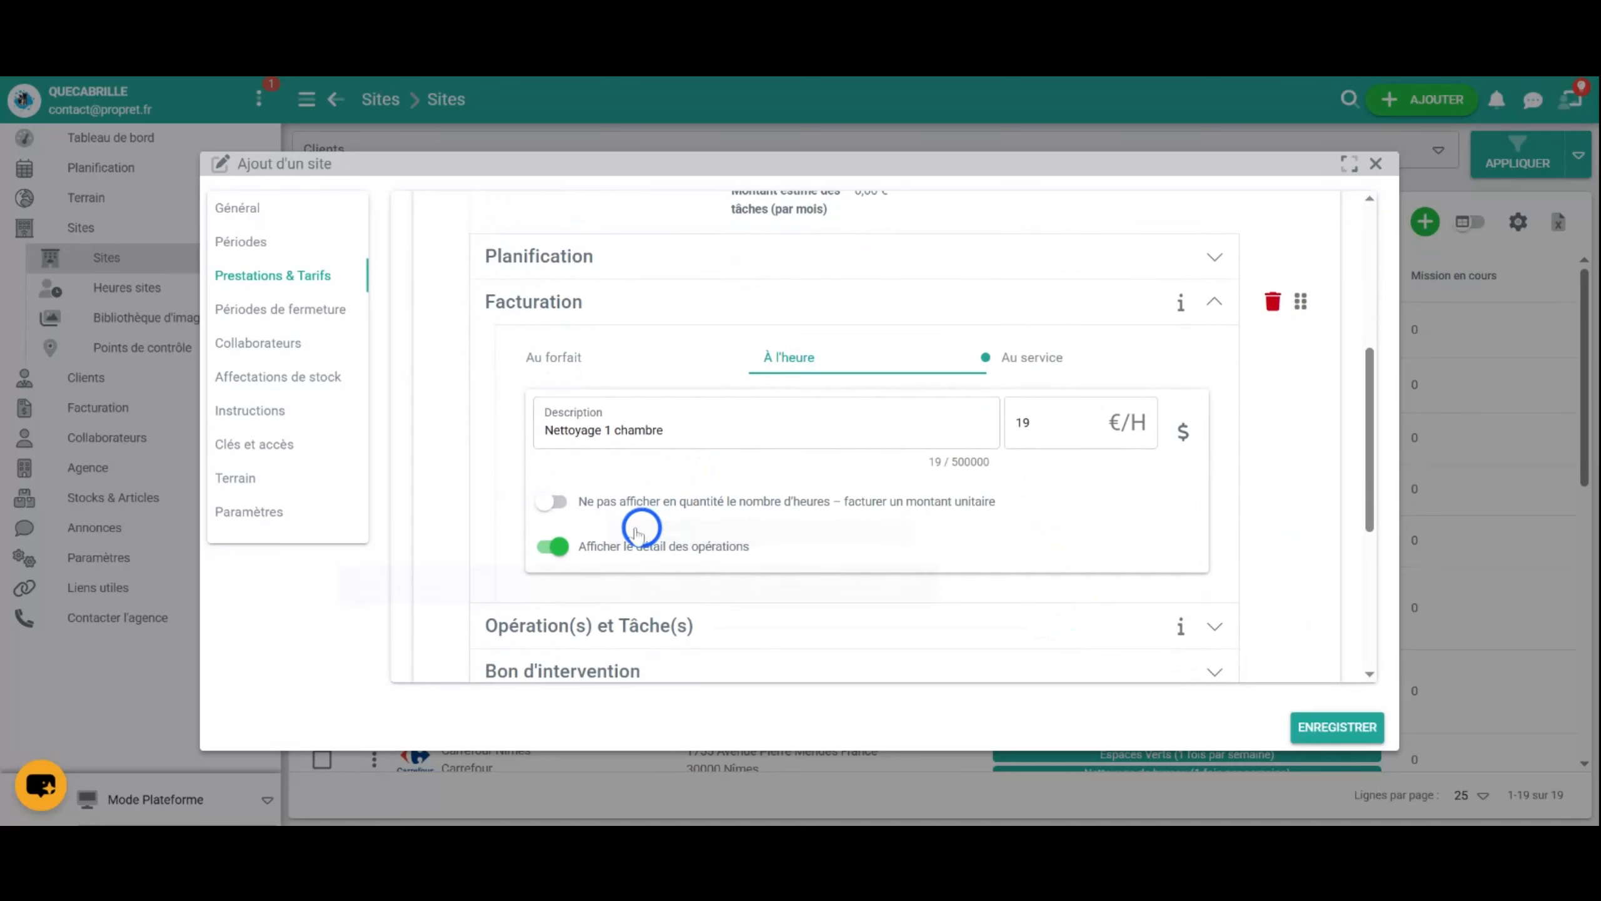
click(1215, 305)
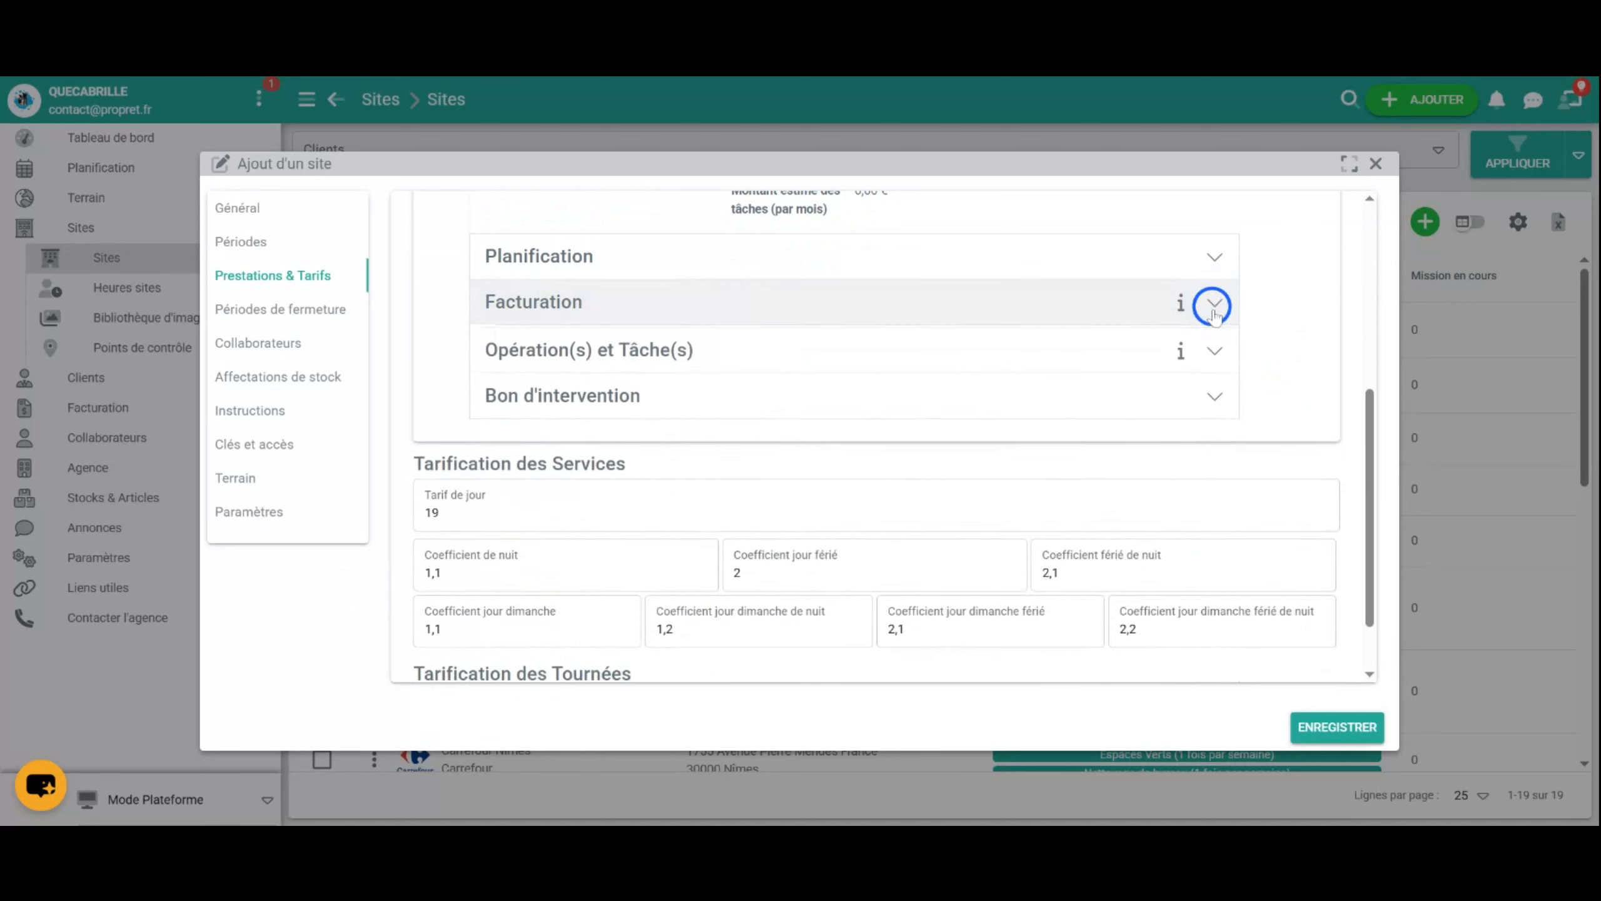
Browse the catalogue of tasks available for the Nettoyage des halls operation and close it without selecting any
click(1221, 349)
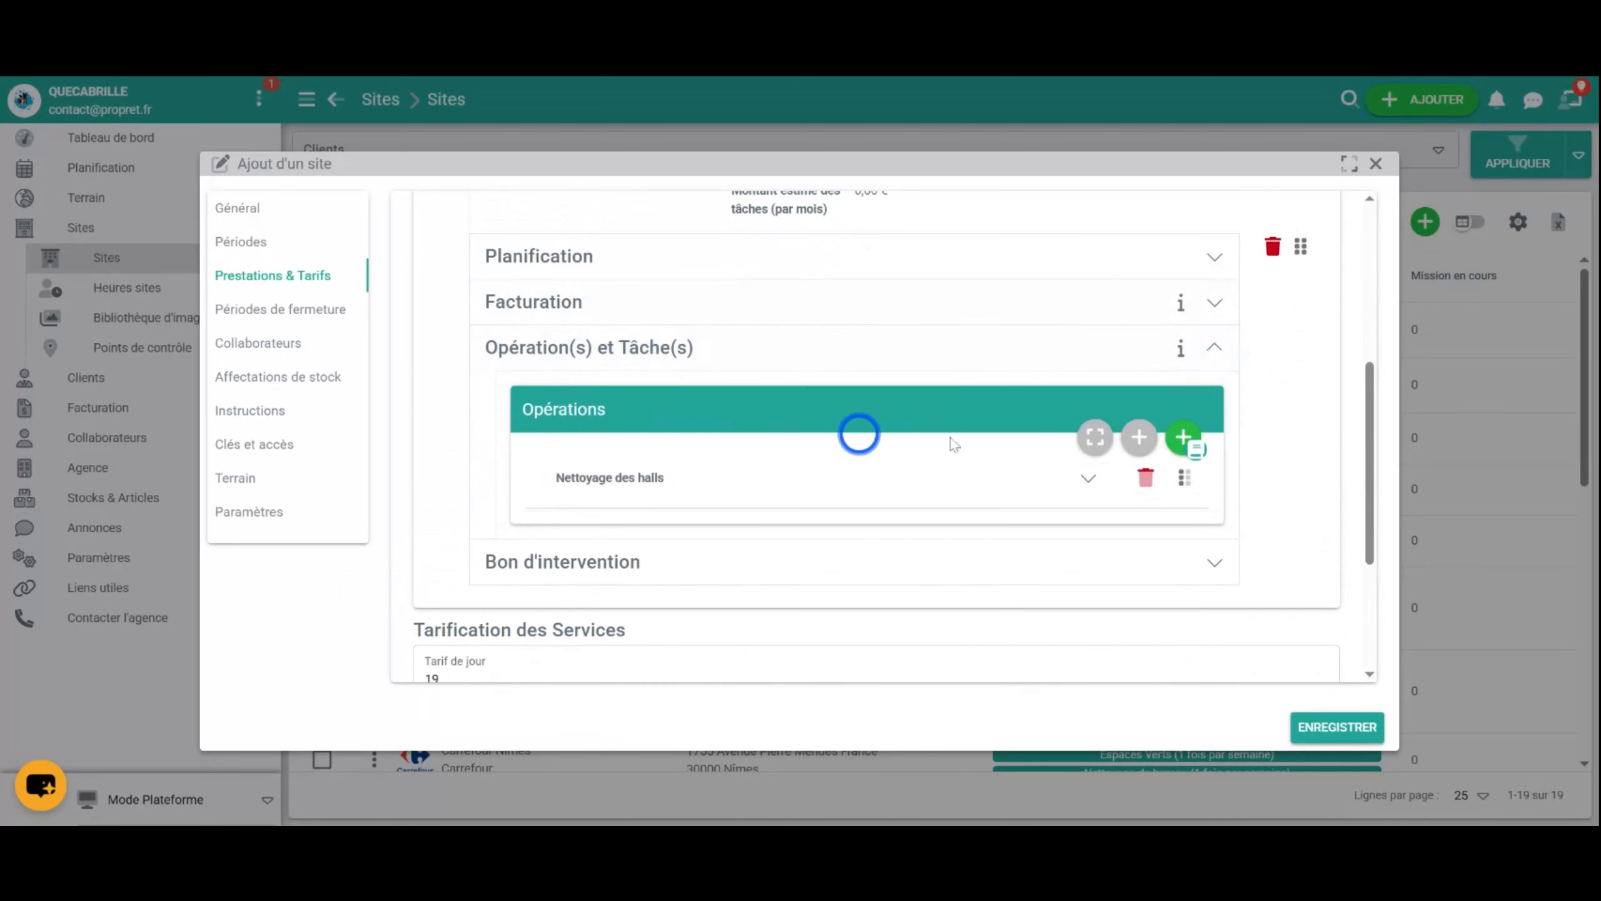
click(1086, 477)
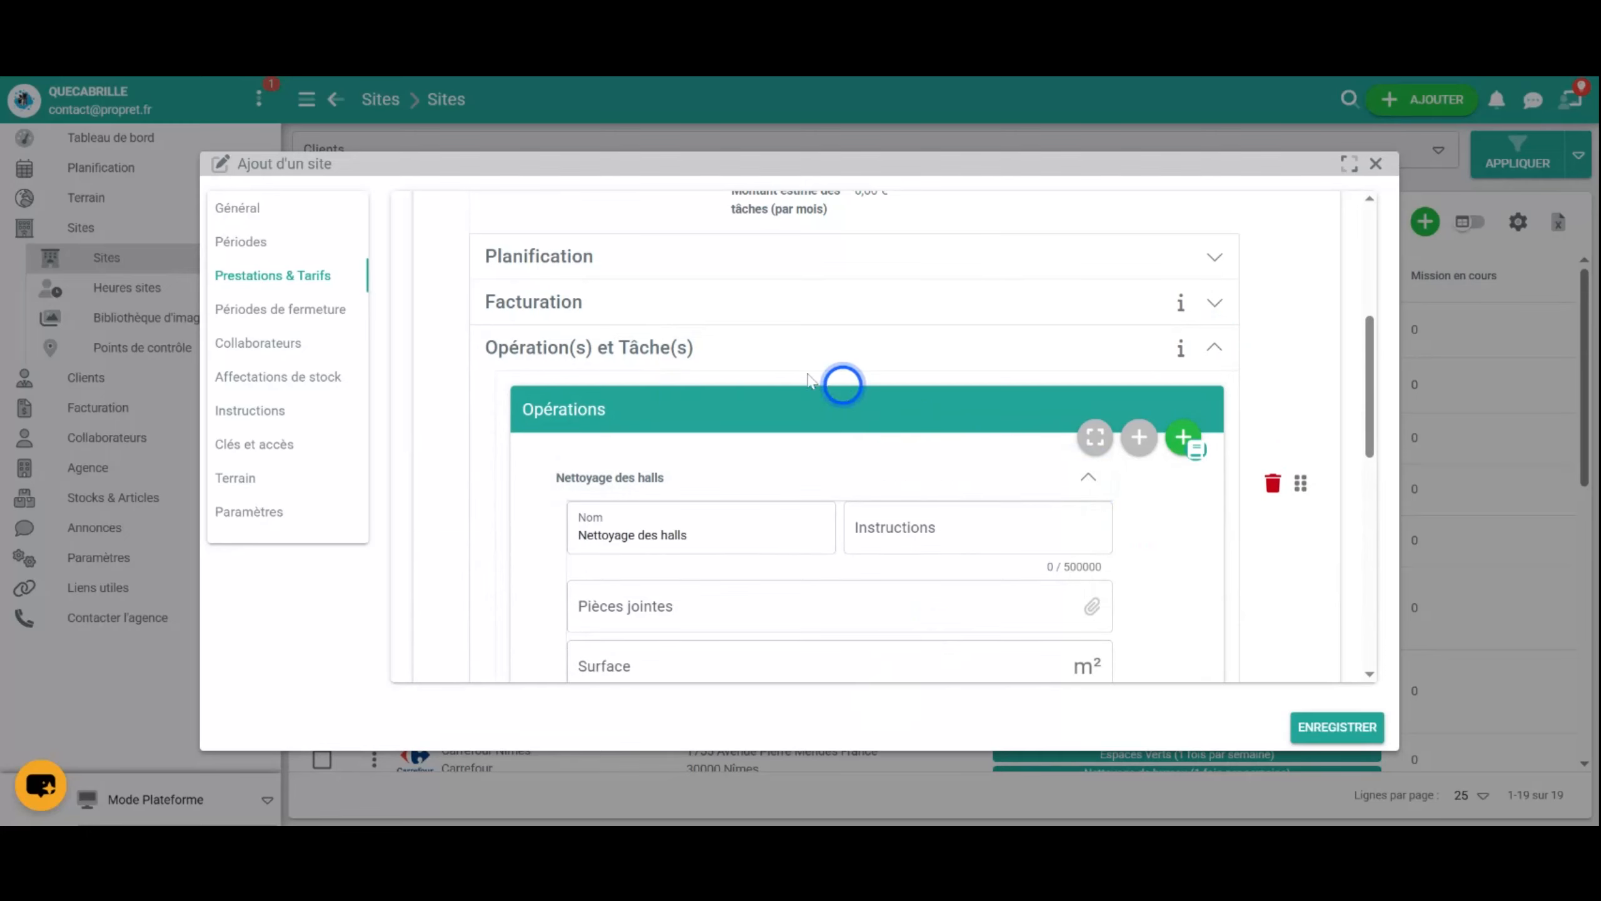
scroll(807, 372, down, 6)
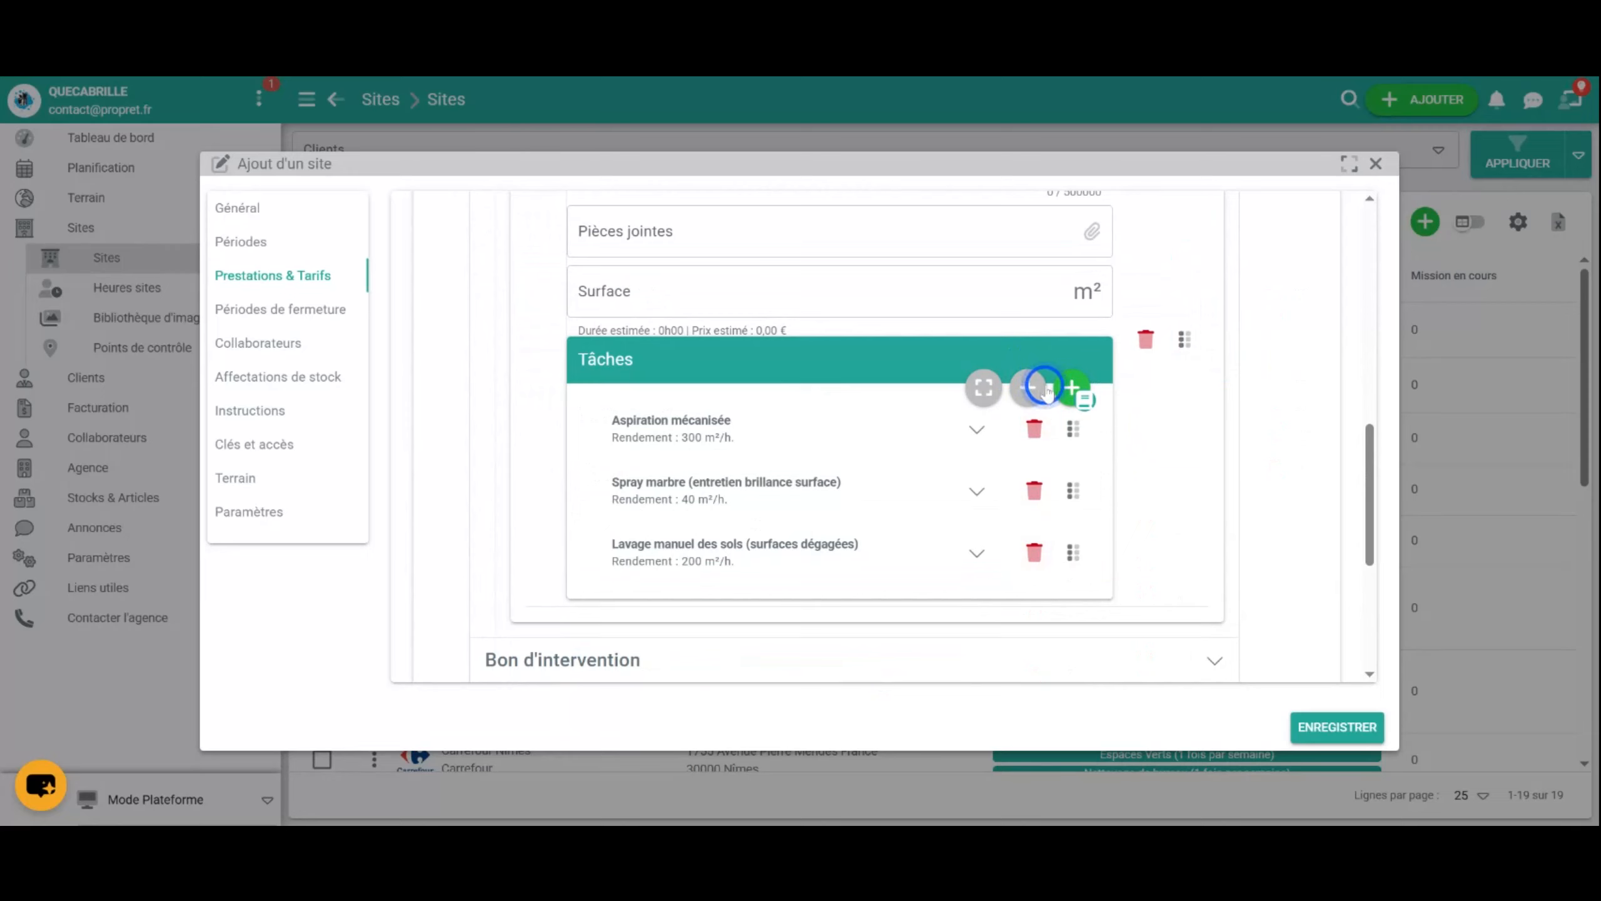
click(1076, 395)
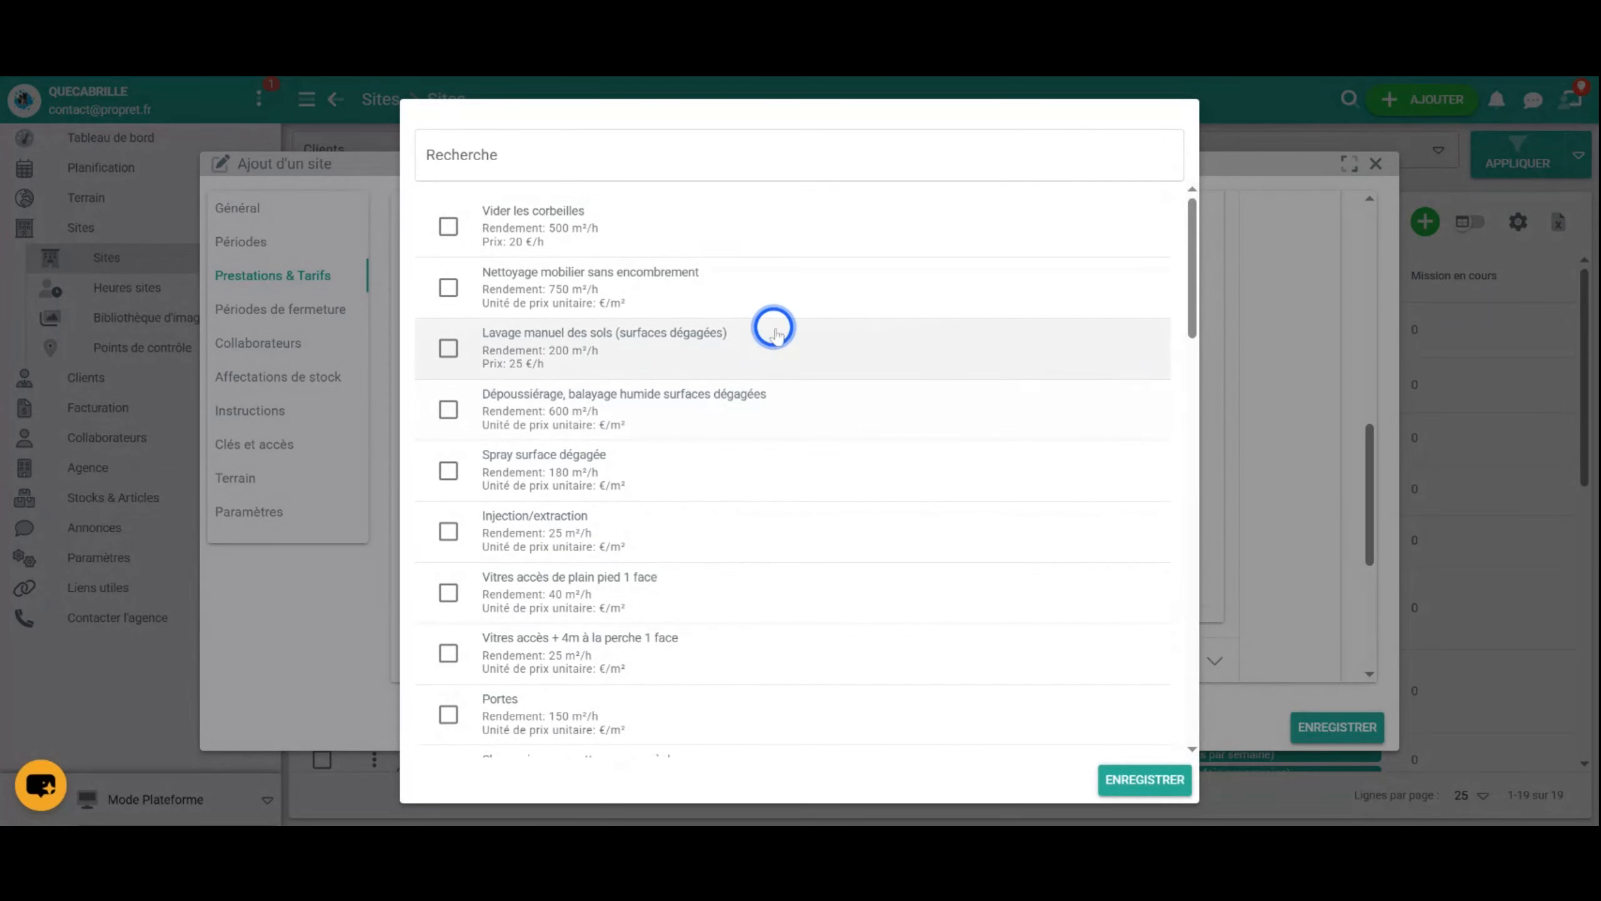
scroll(766, 342, down, 5)
scroll(761, 343, up, 5)
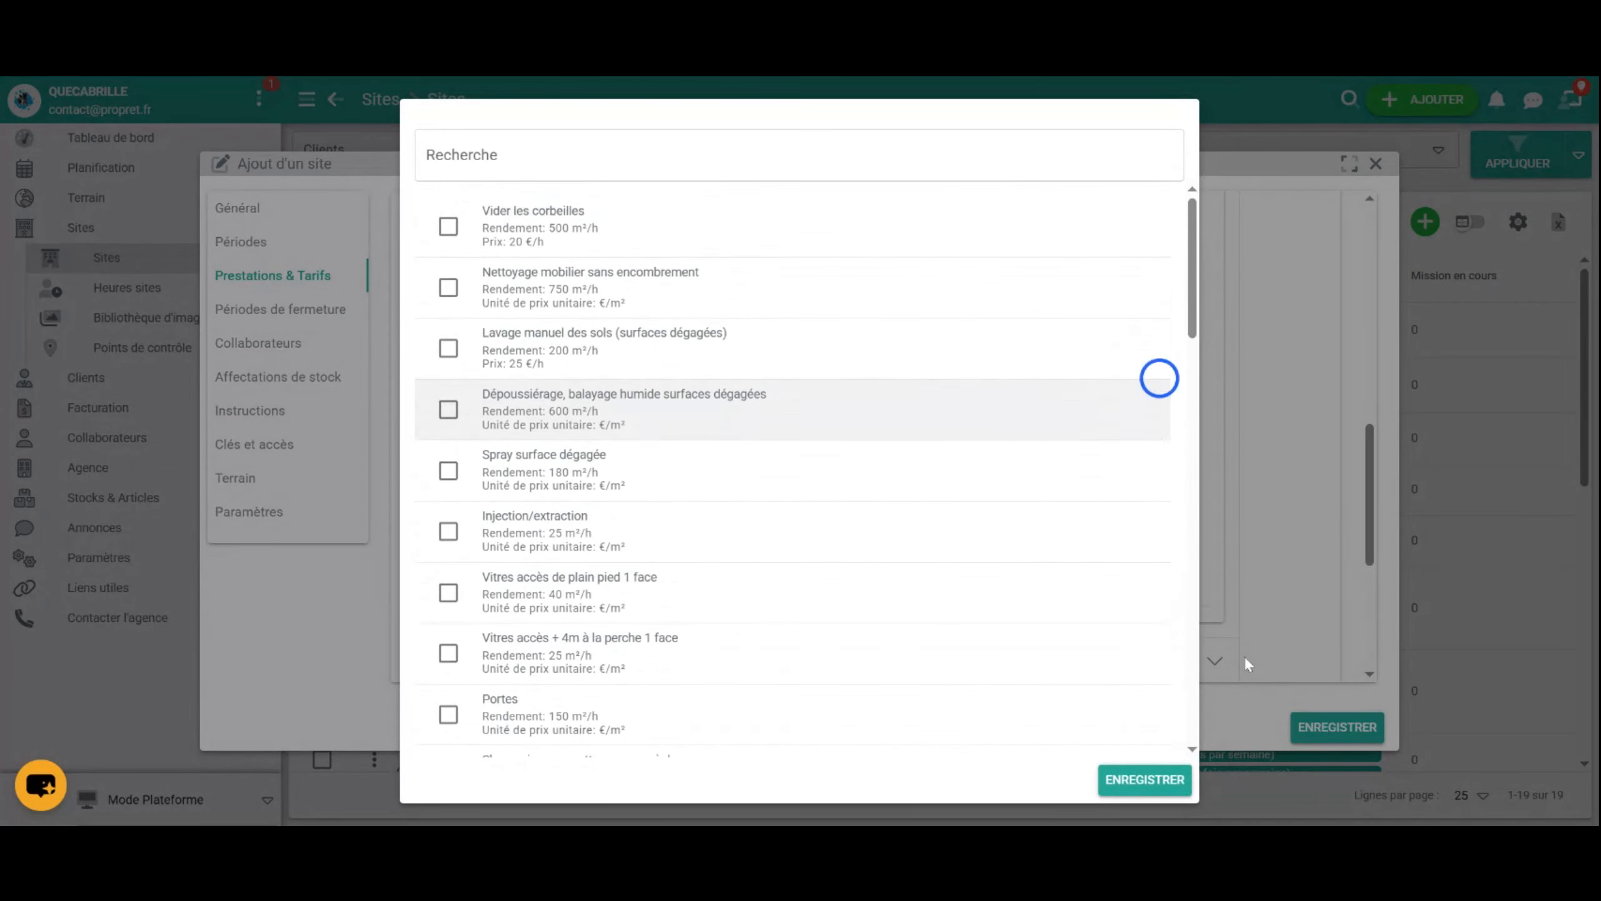
click(1185, 782)
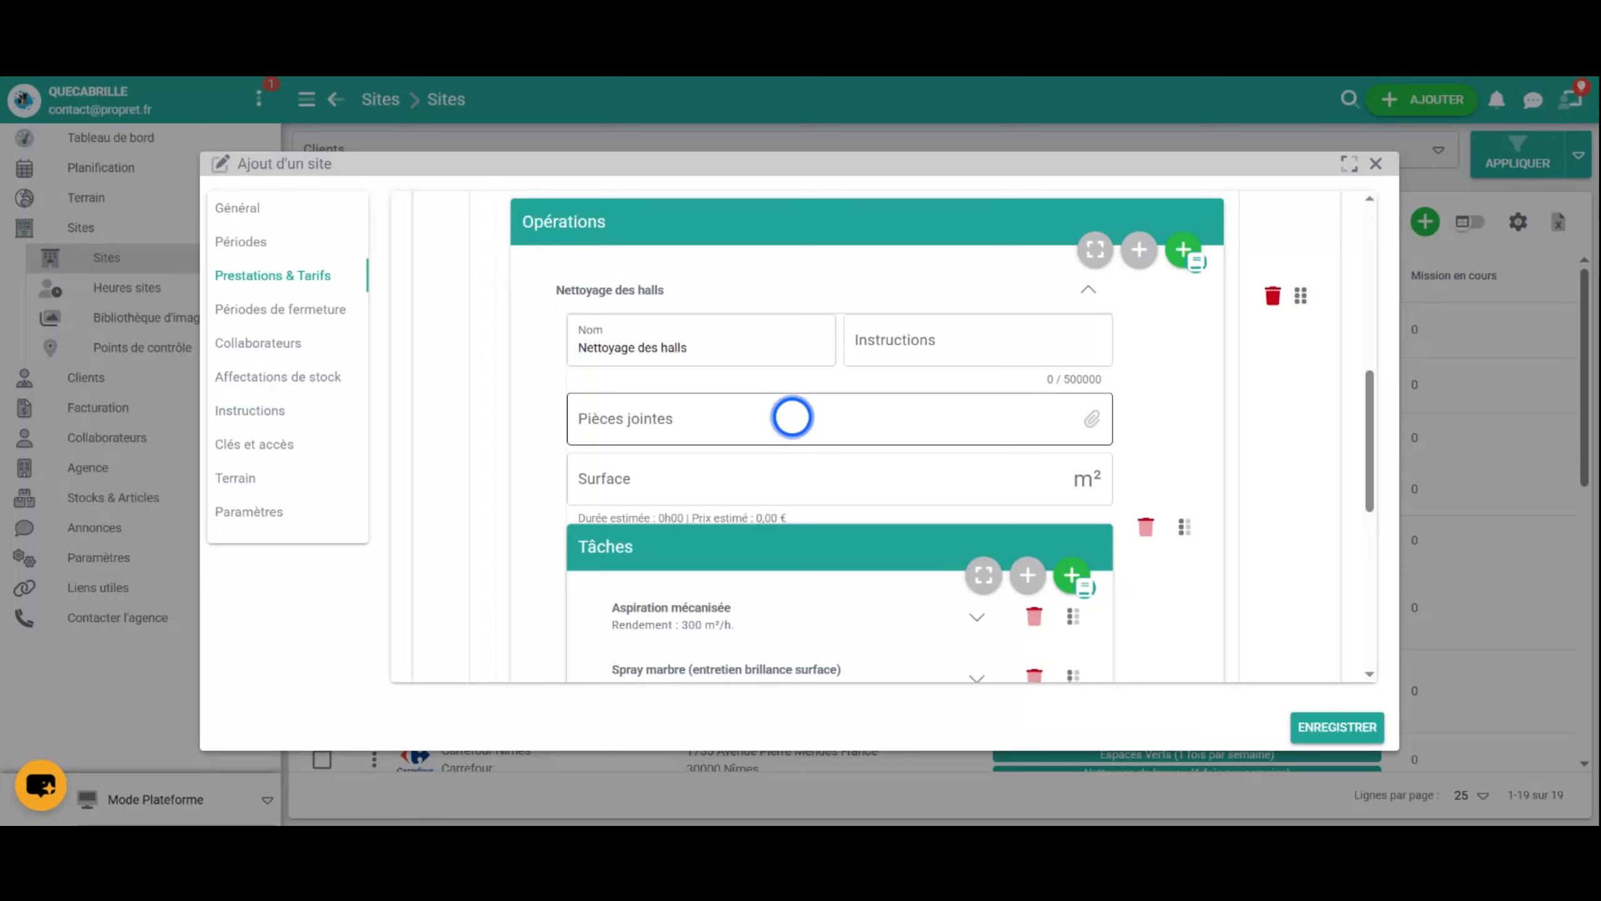
Set the surface of the Nettoyage des halls operation to 35 m² and check the service's recalculated estimates
click(625, 477)
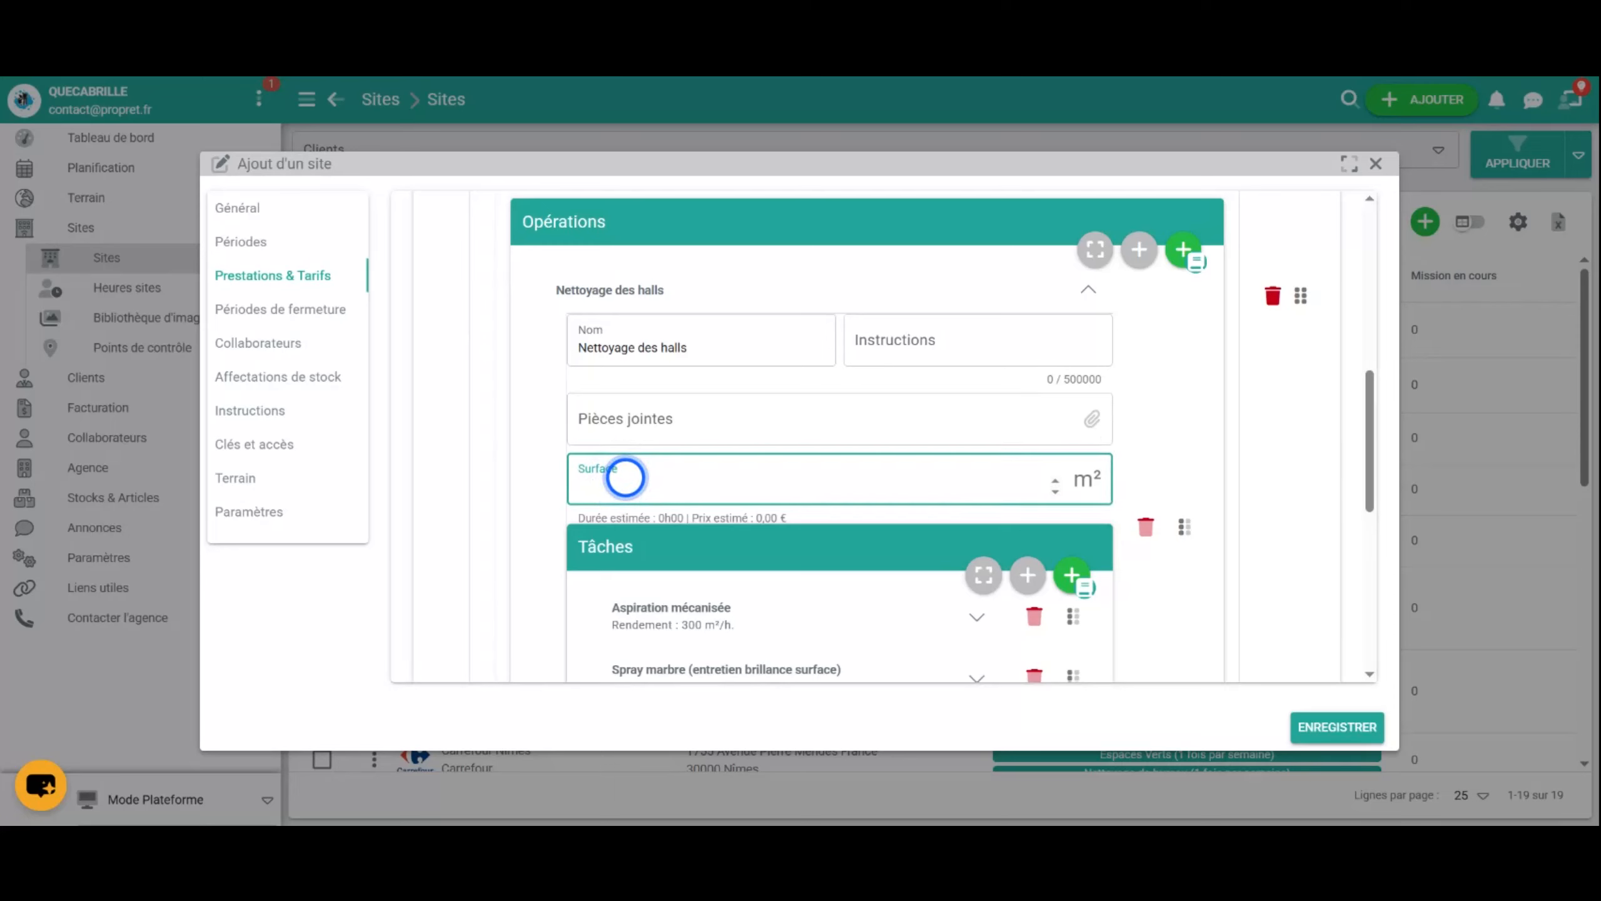
text(25)
scroll(1252, 464, up, 10)
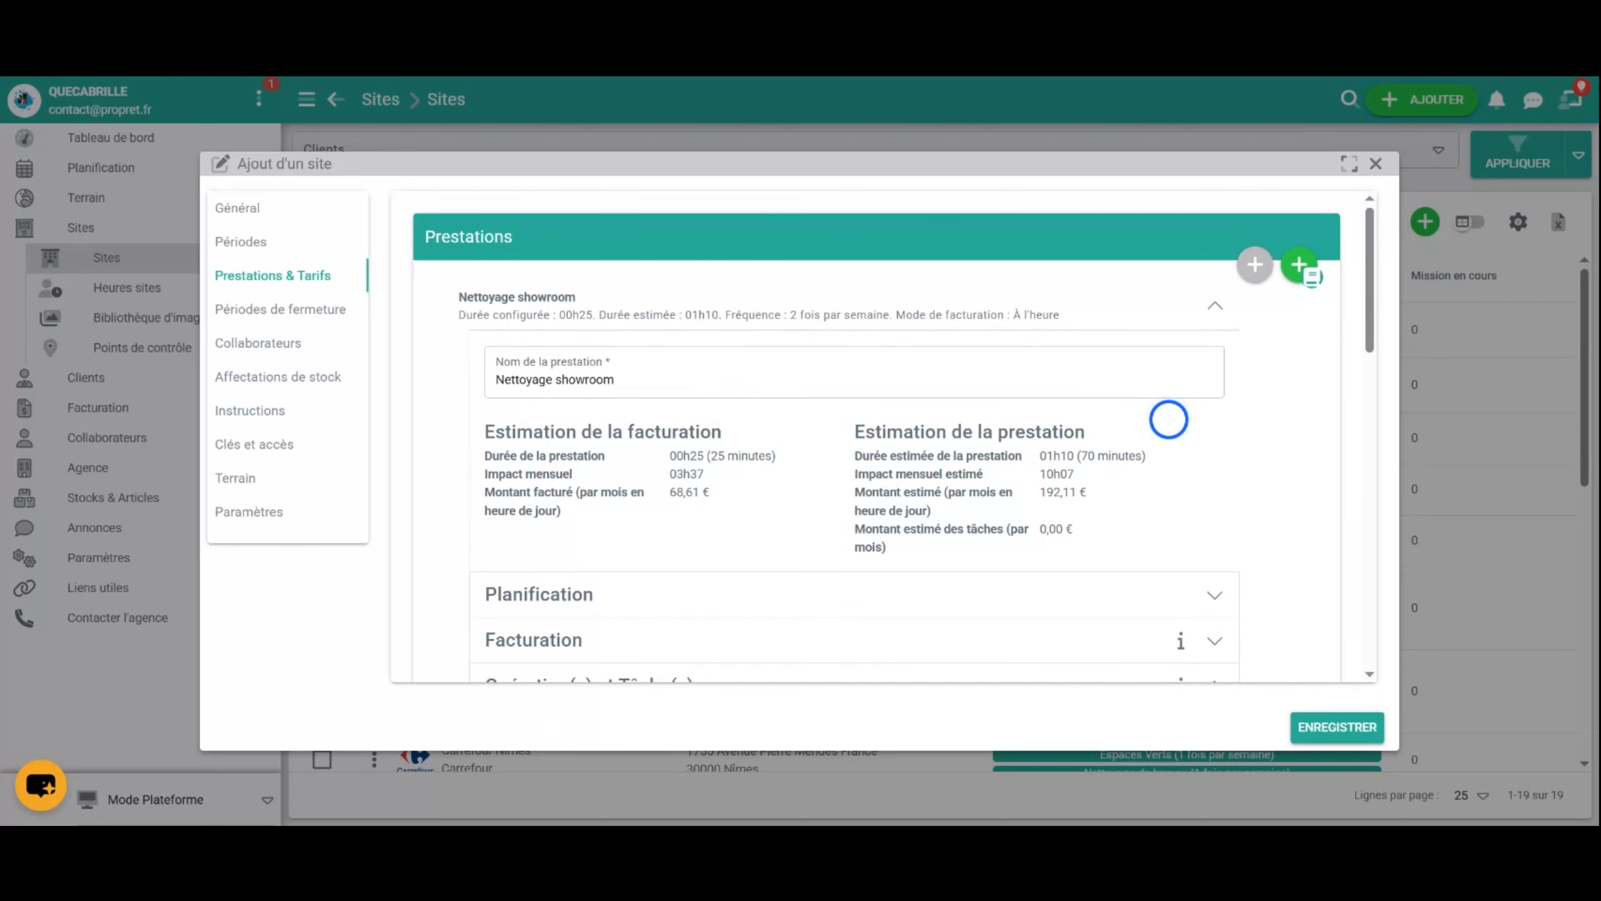
scroll(1159, 466, down, 10)
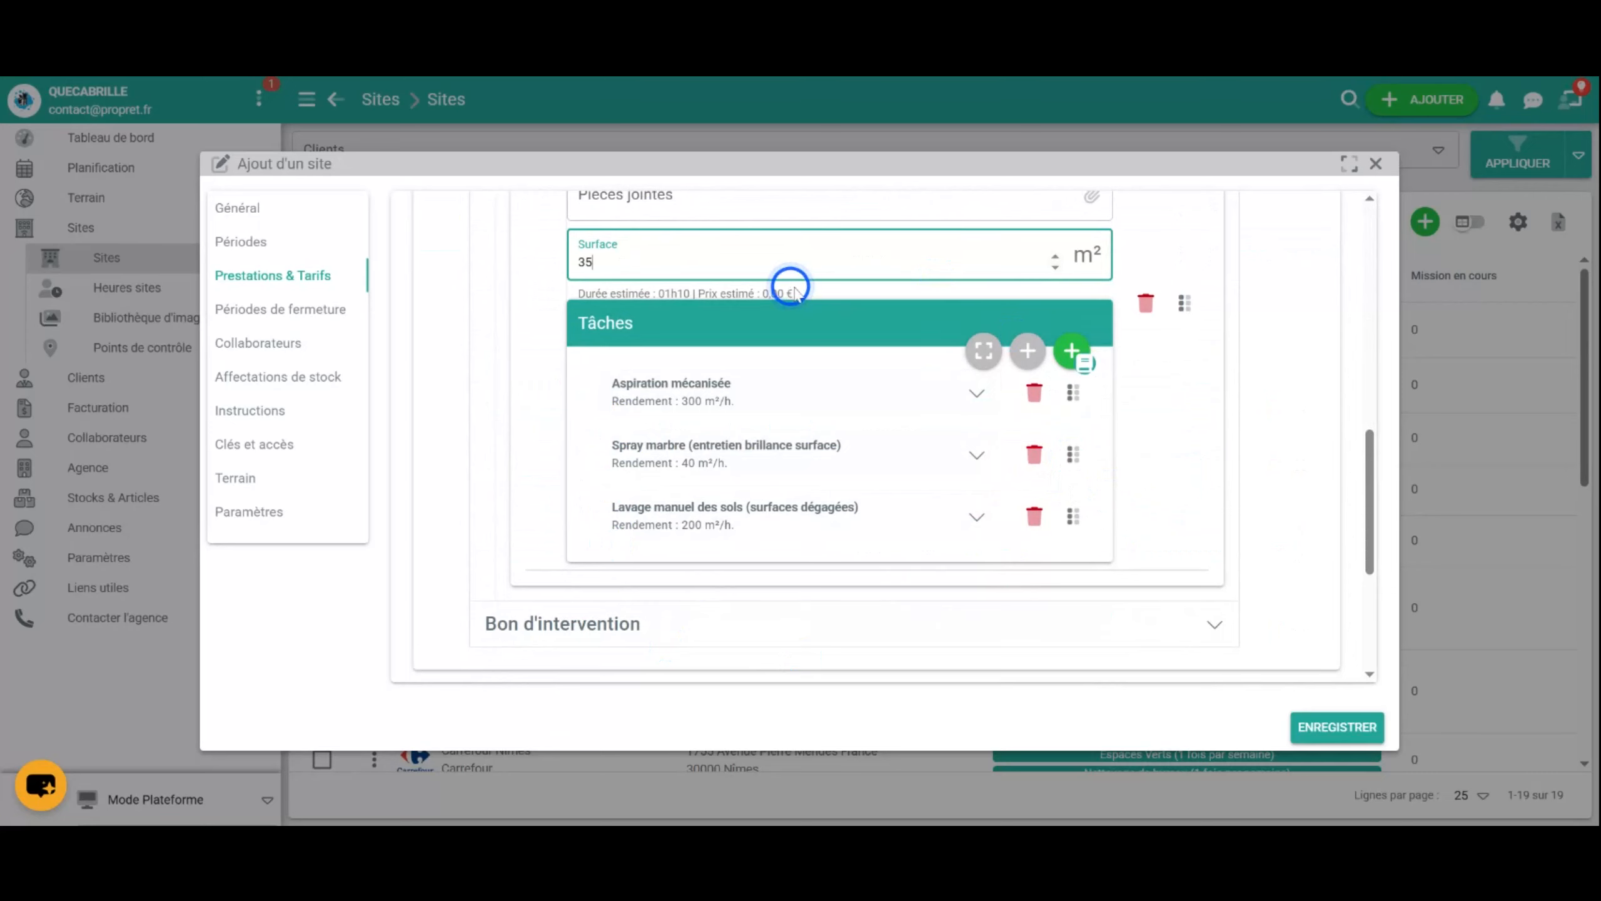
Compare the Nettoyage showroom service's billing and service estimates with the surface and task yields of its Nettoyage des halls operation
scroll(1093, 565, up, 4)
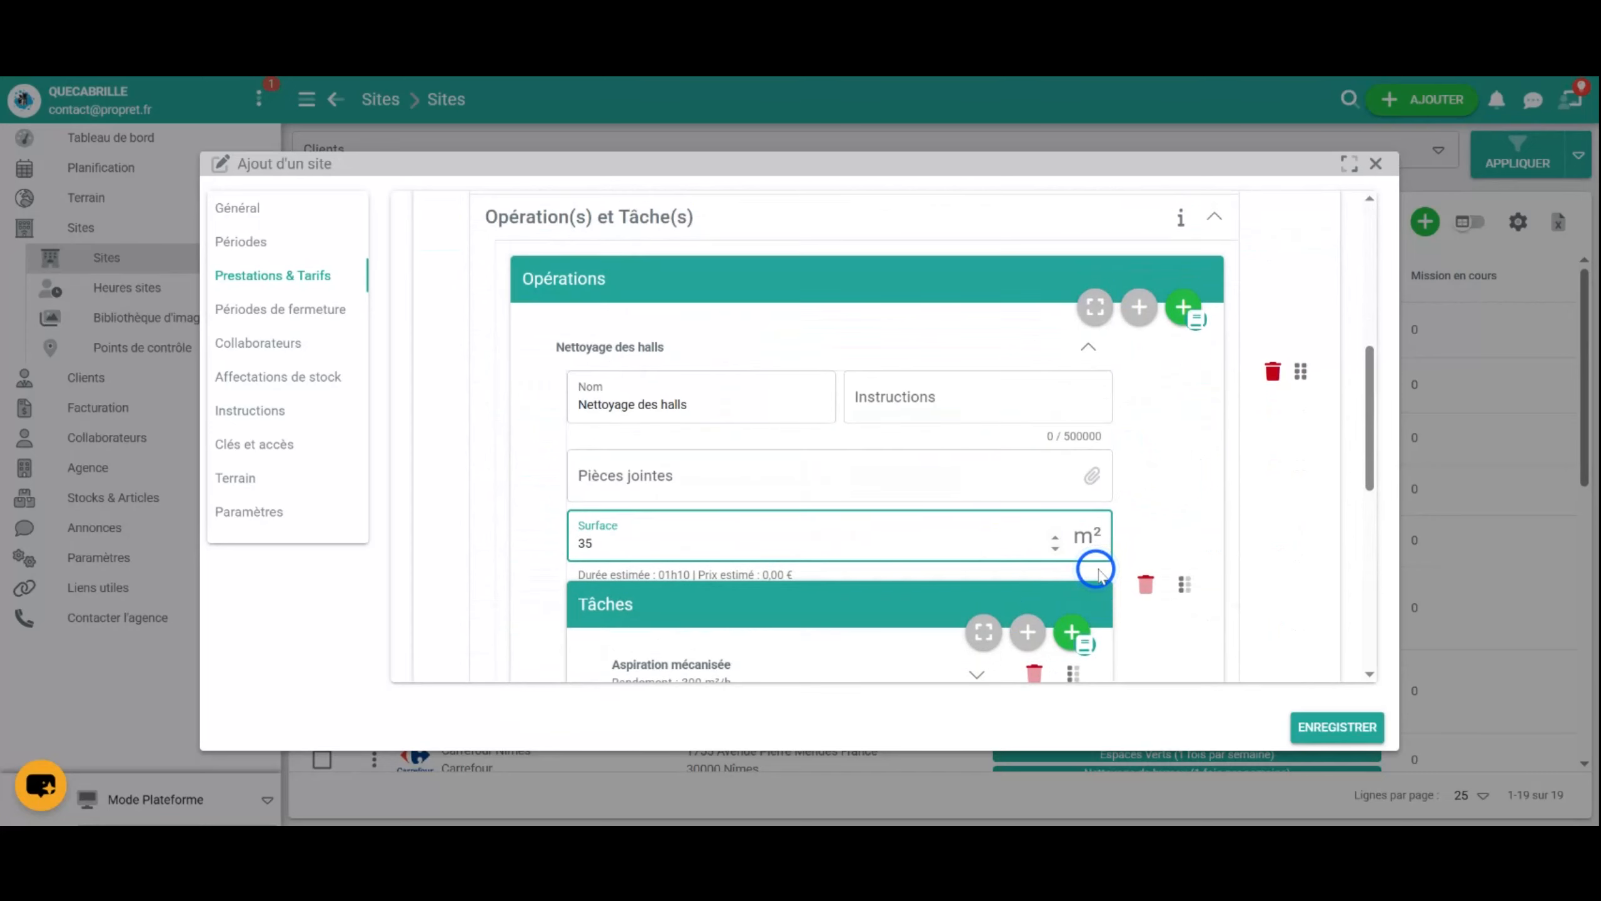
scroll(779, 422, down, 4)
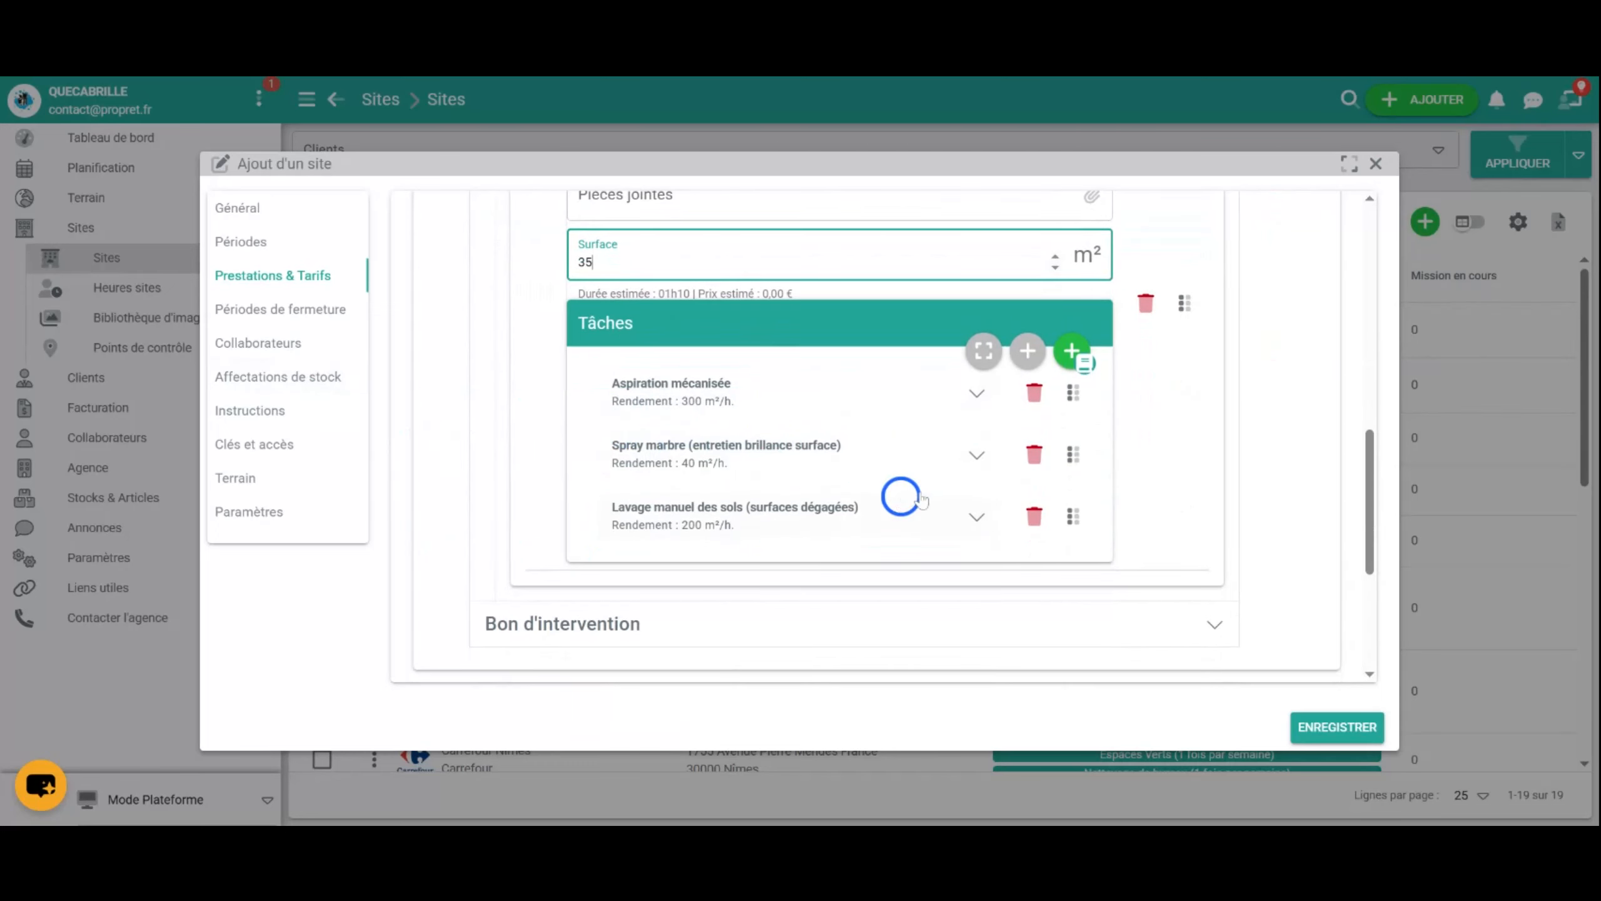
scroll(927, 492, up, 4)
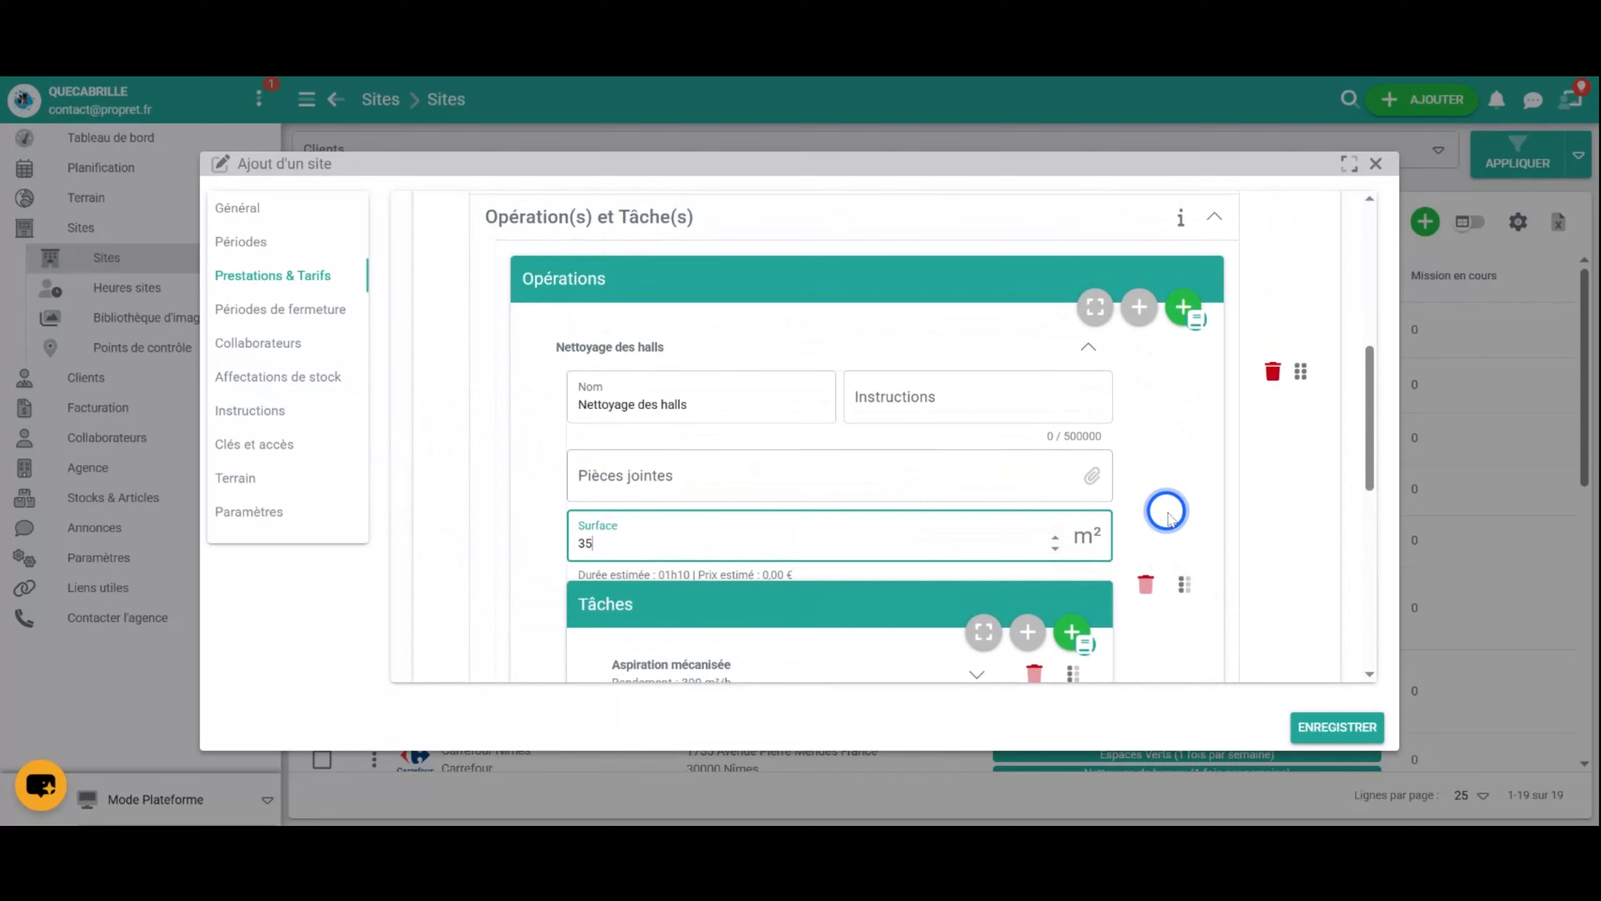
scroll(907, 357, up, 3)
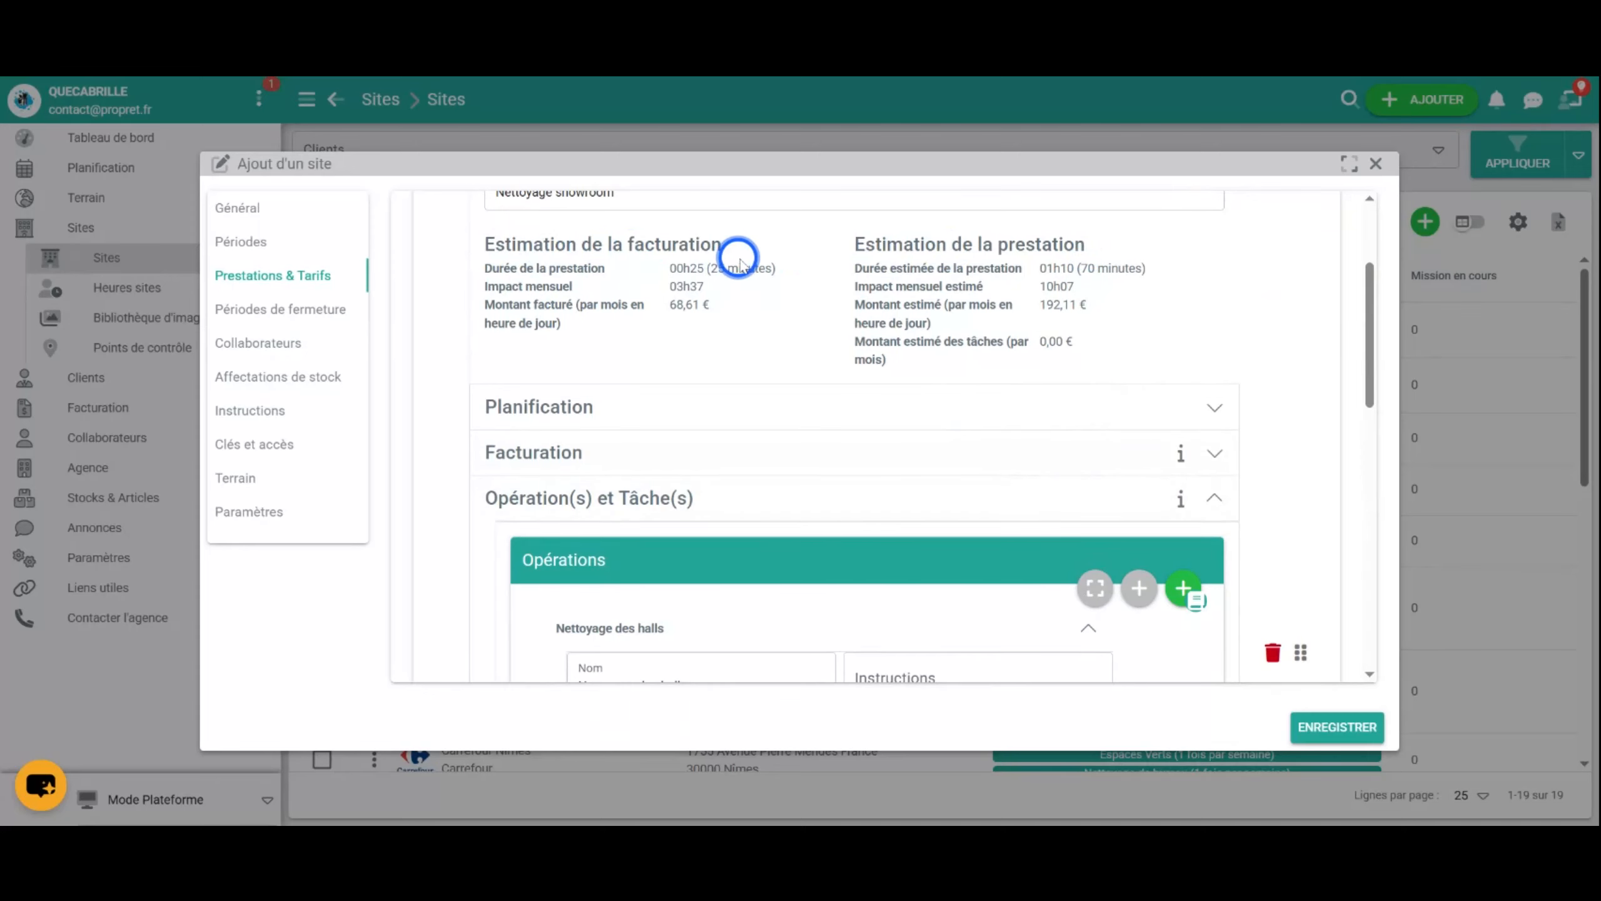
scroll(1222, 505, down, 8)
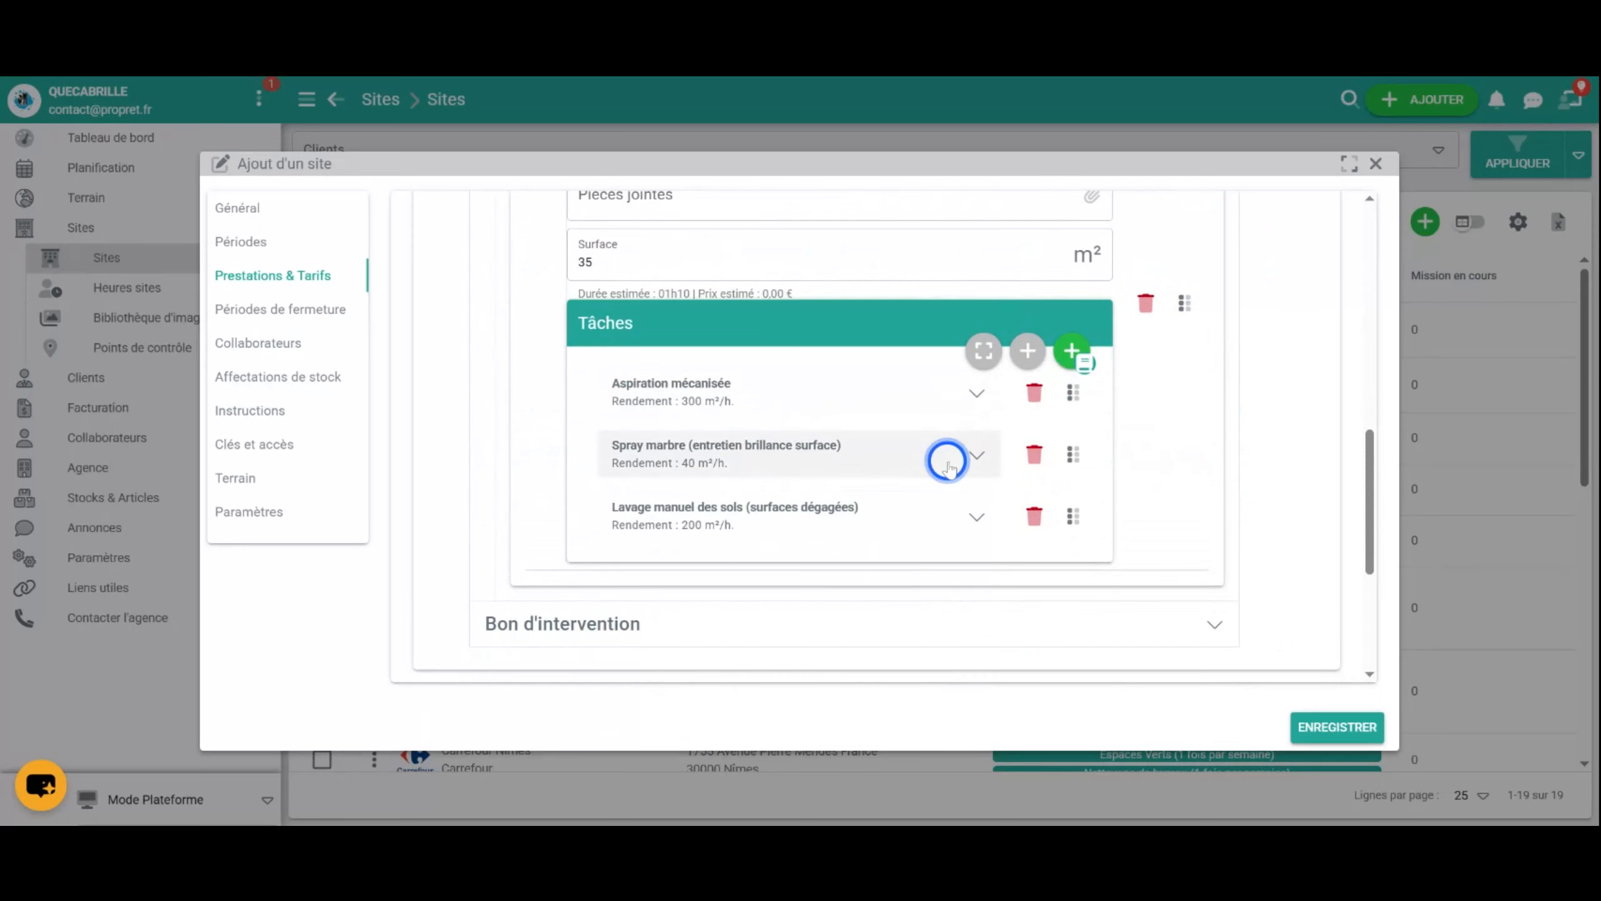
scroll(1276, 344, up, 10)
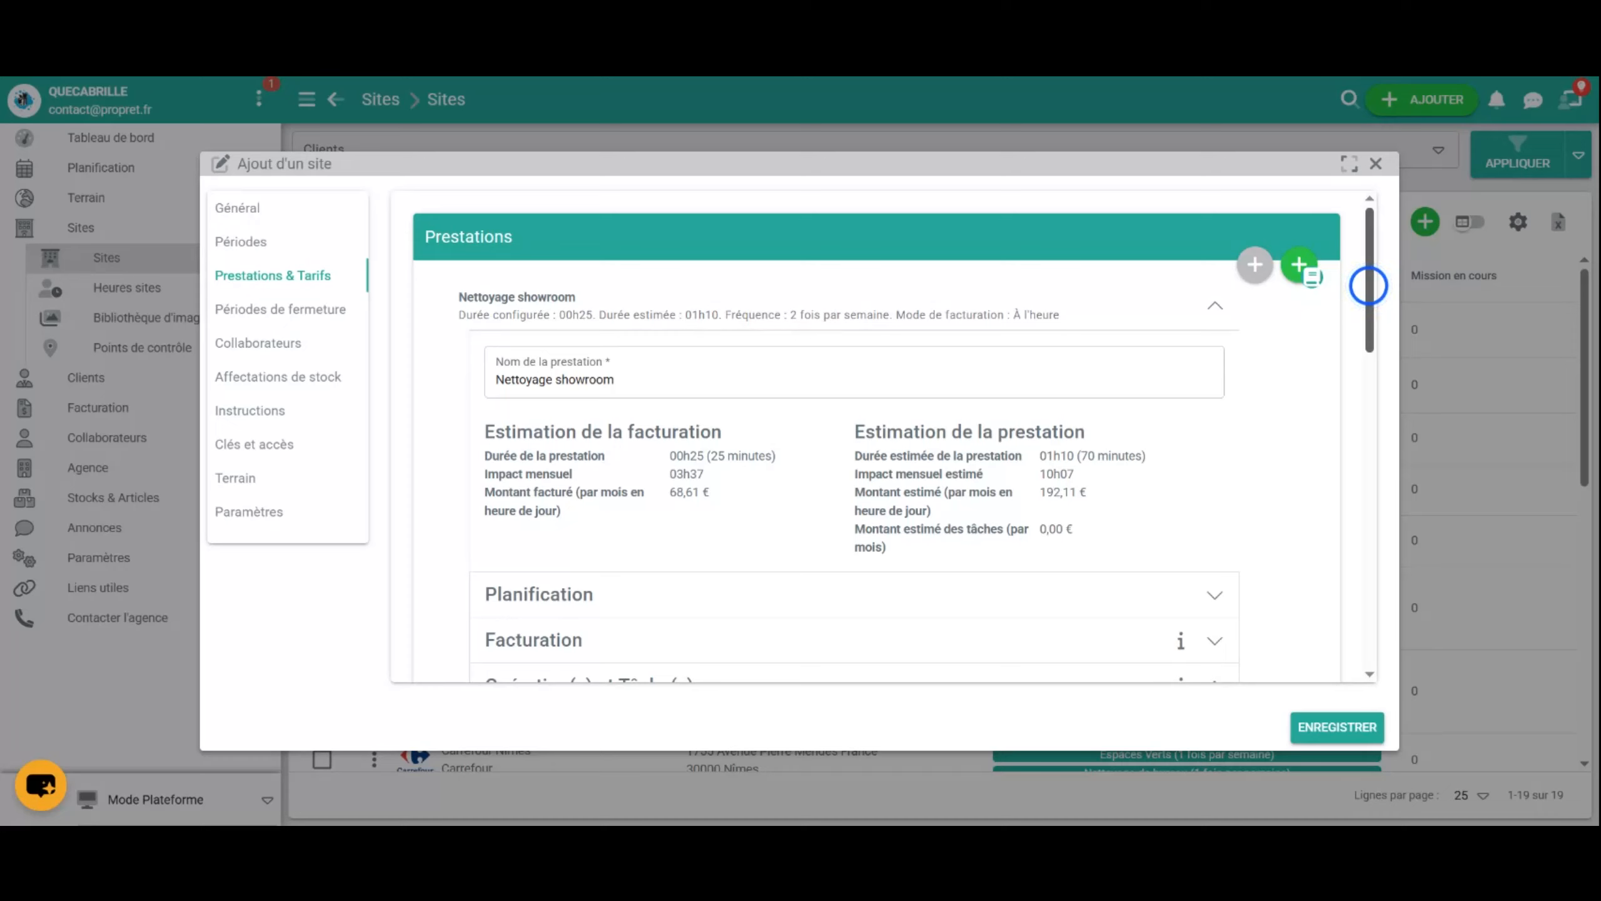
Try the mandatory intervention voucher option of the service, switch it off again, and review the service and round rates
scroll(1368, 286, down, 5)
click(1210, 410)
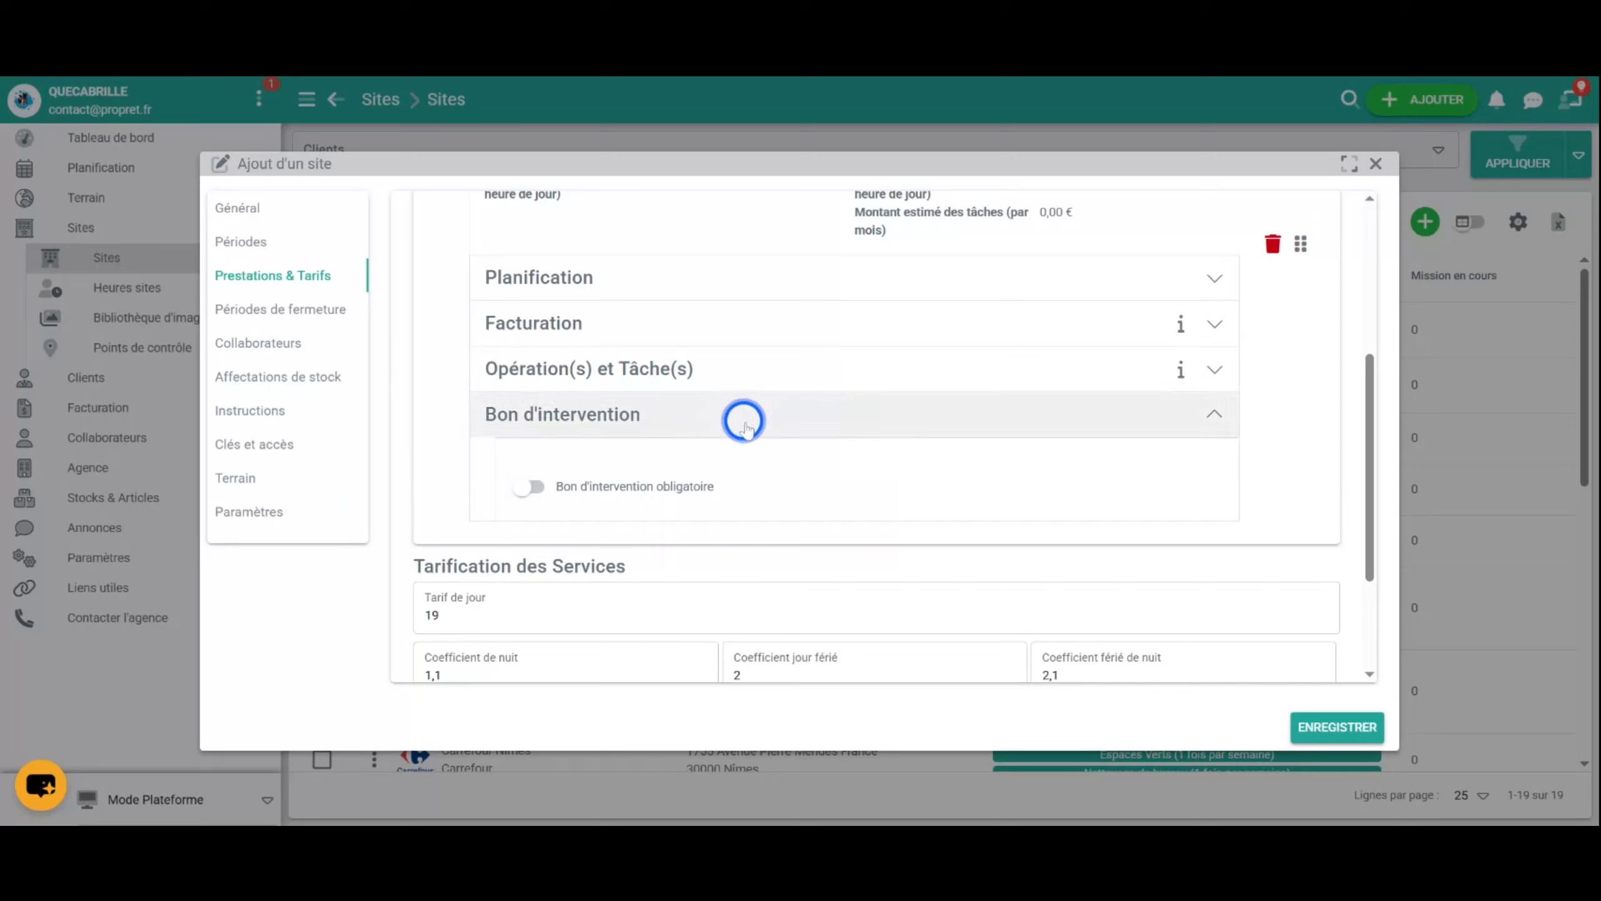
click(598, 491)
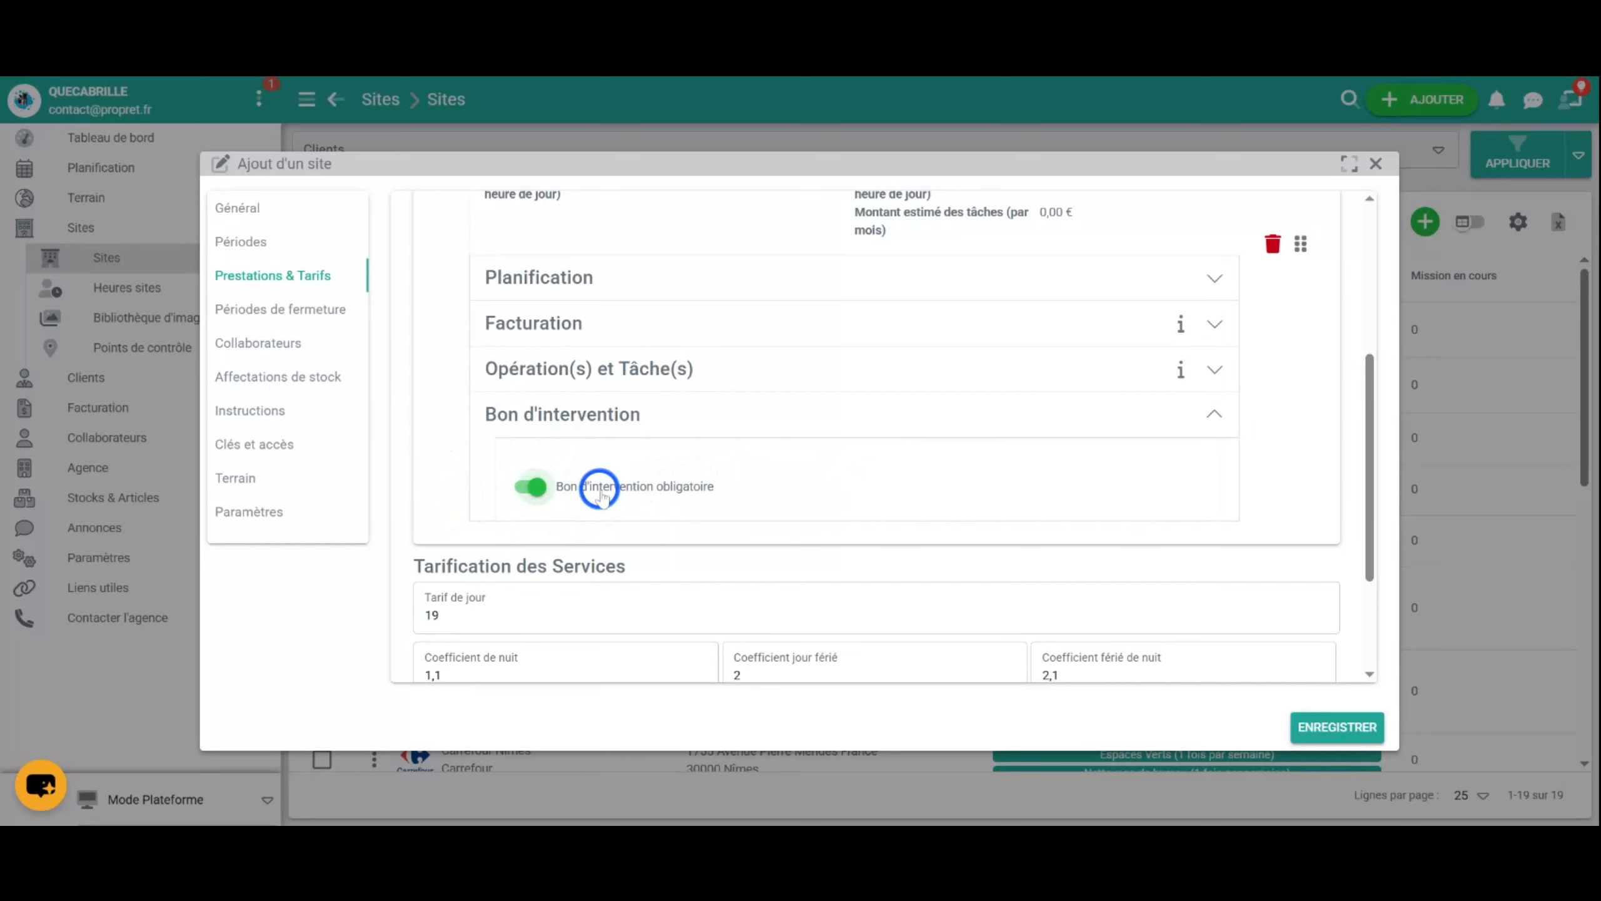
click(598, 491)
scroll(1365, 440, down, 3)
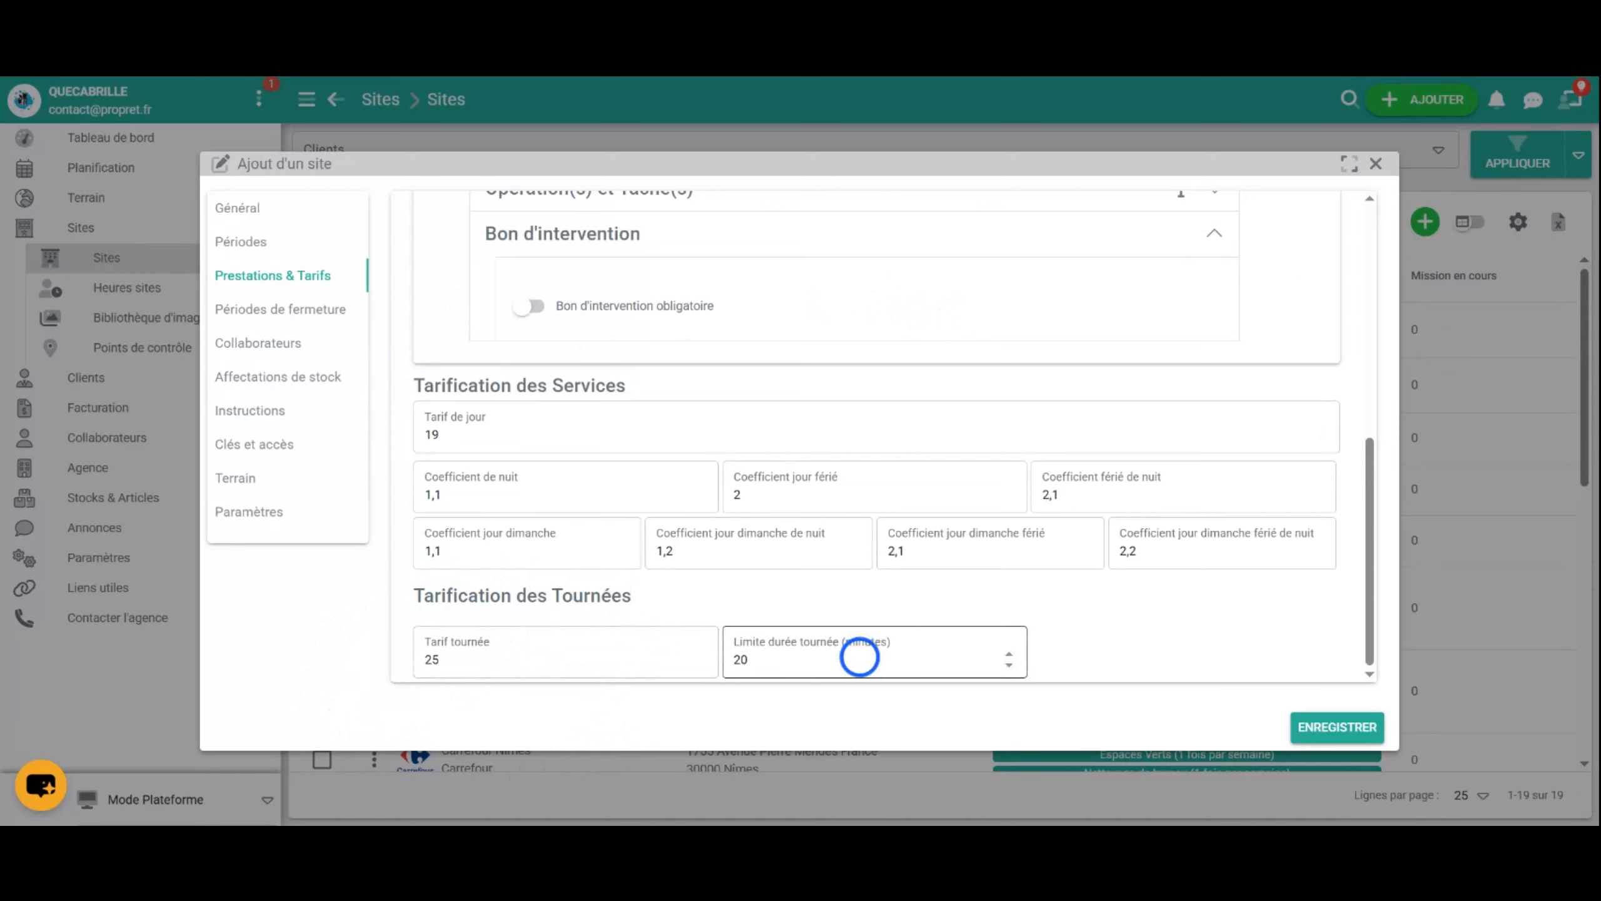
Add a blank closure period to the site
click(315, 310)
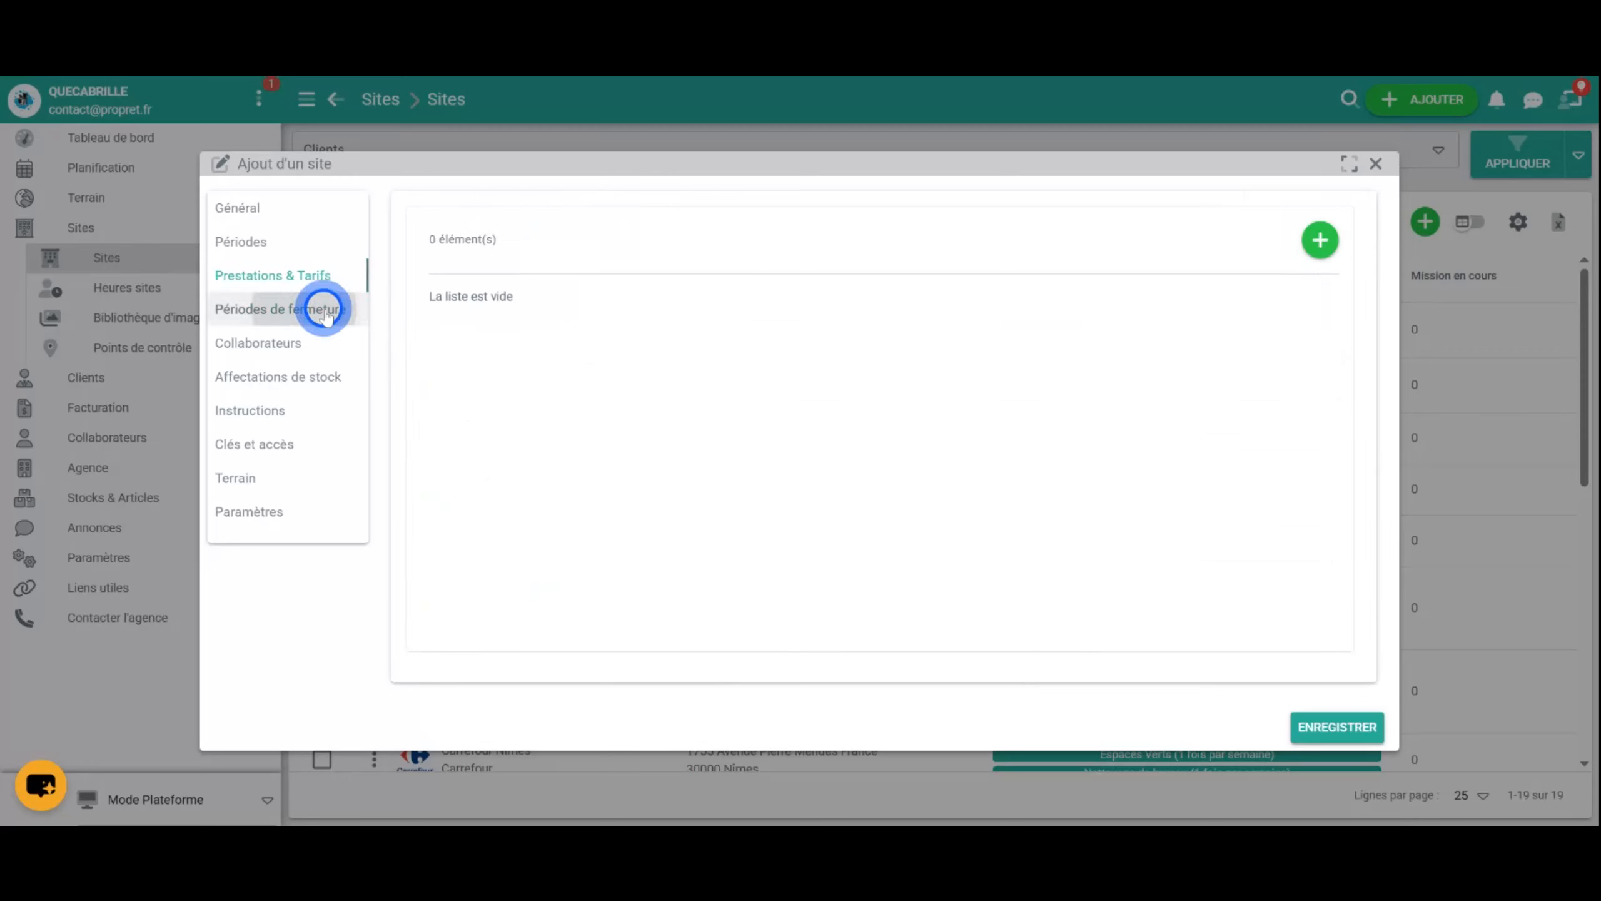
click(1320, 240)
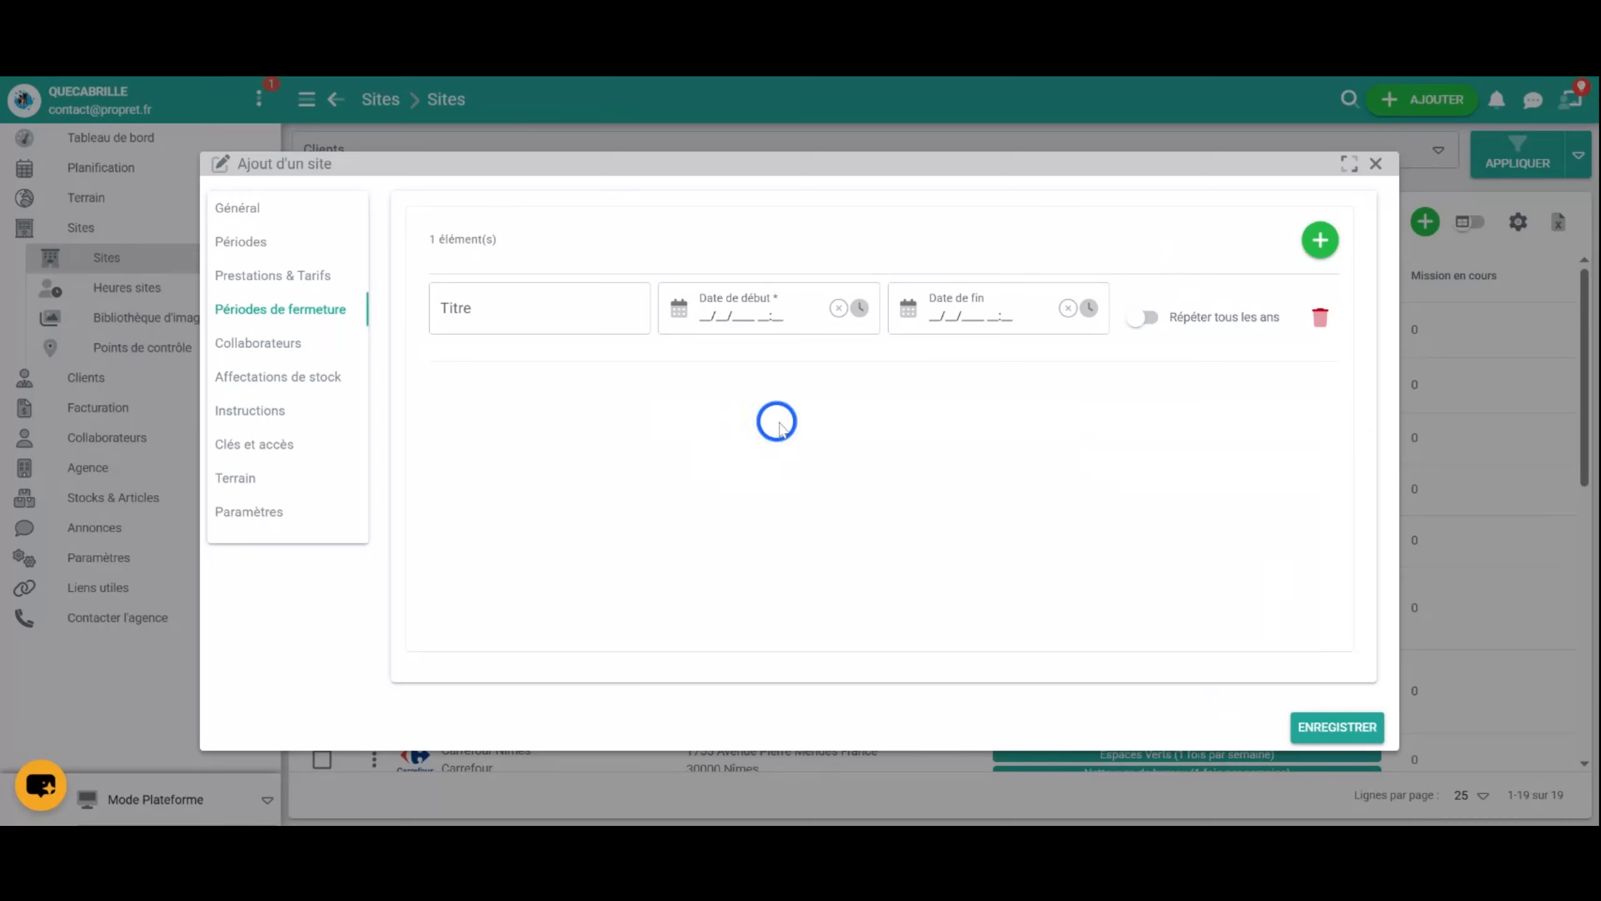
Add the first available collaborator to the site's list, try the favourite/forbidden switch, and keep the collaborator as a favourite
click(277, 344)
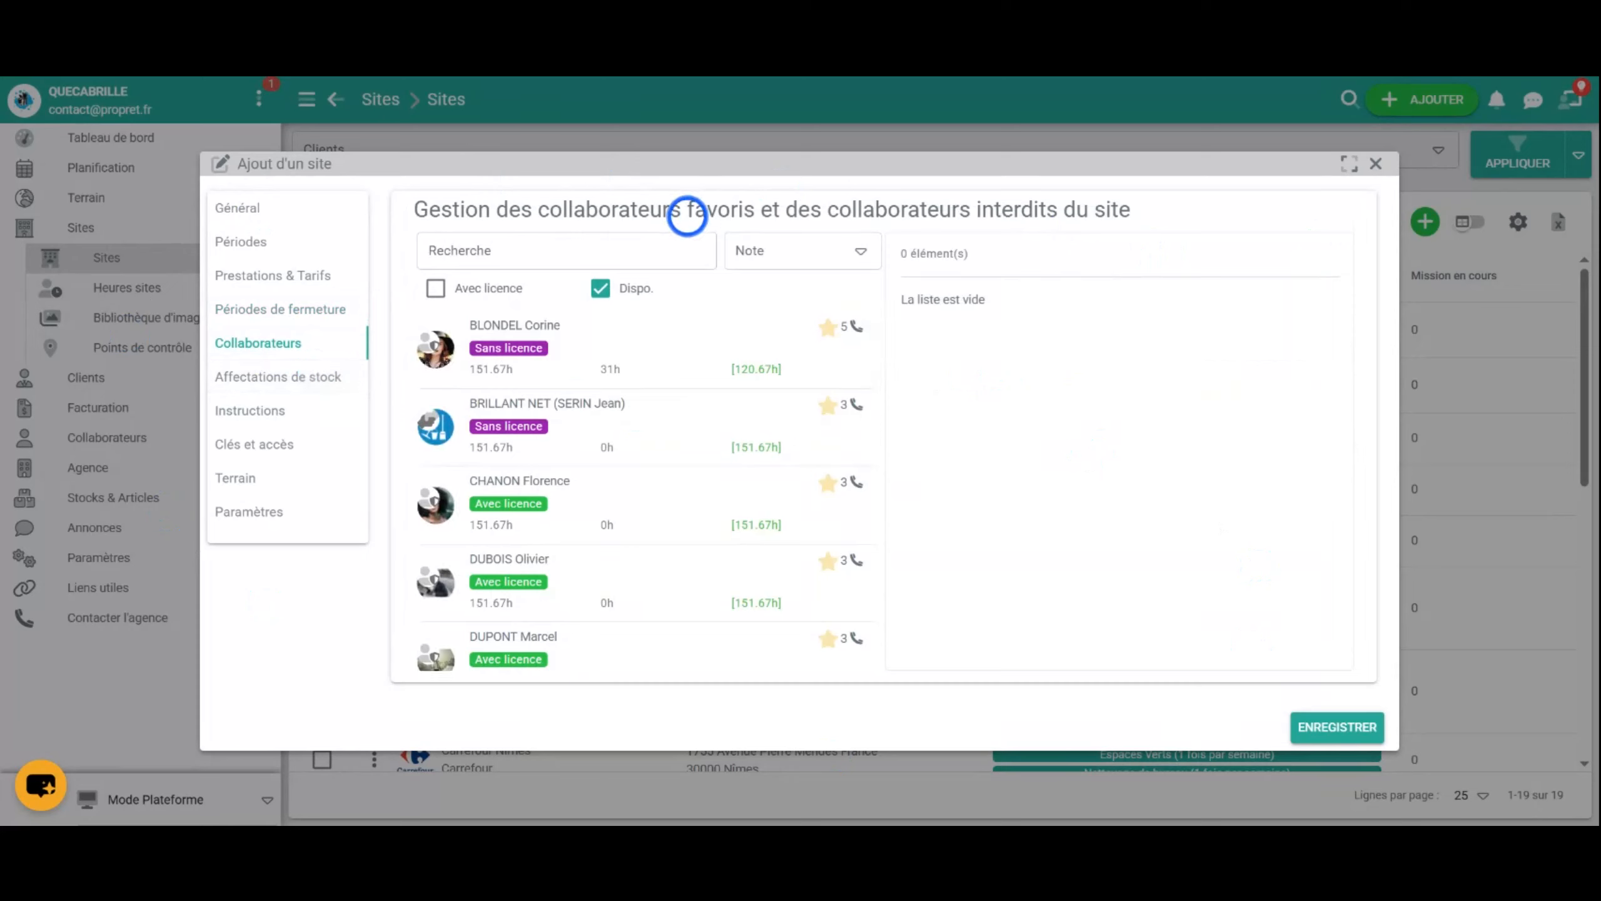
drag(687, 203, 762, 211)
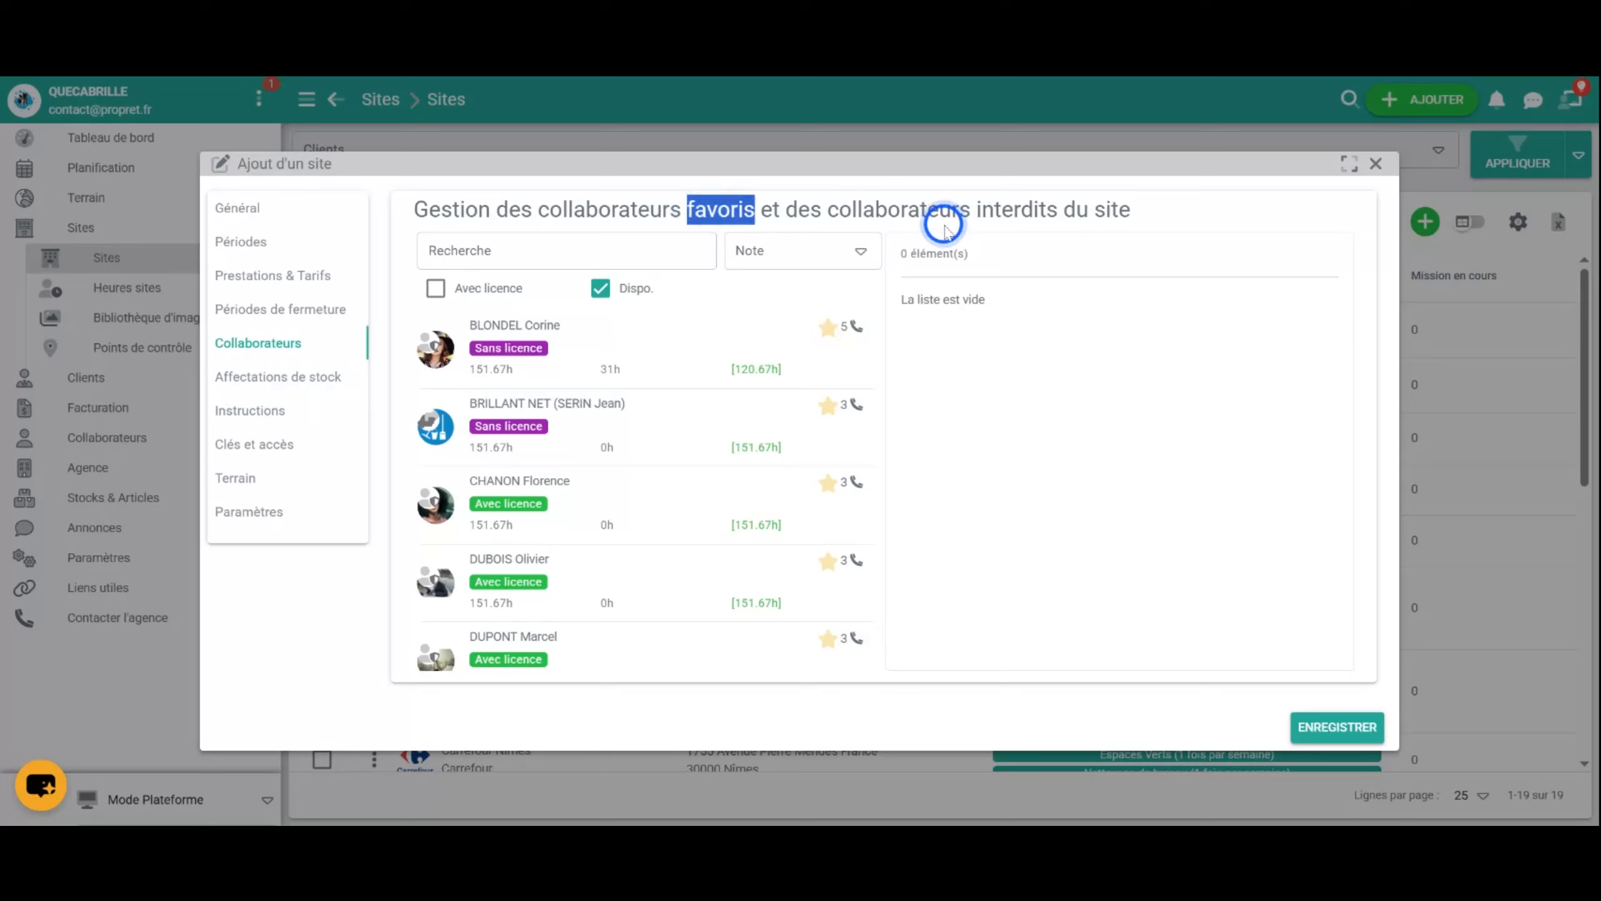
drag(981, 207, 1052, 208)
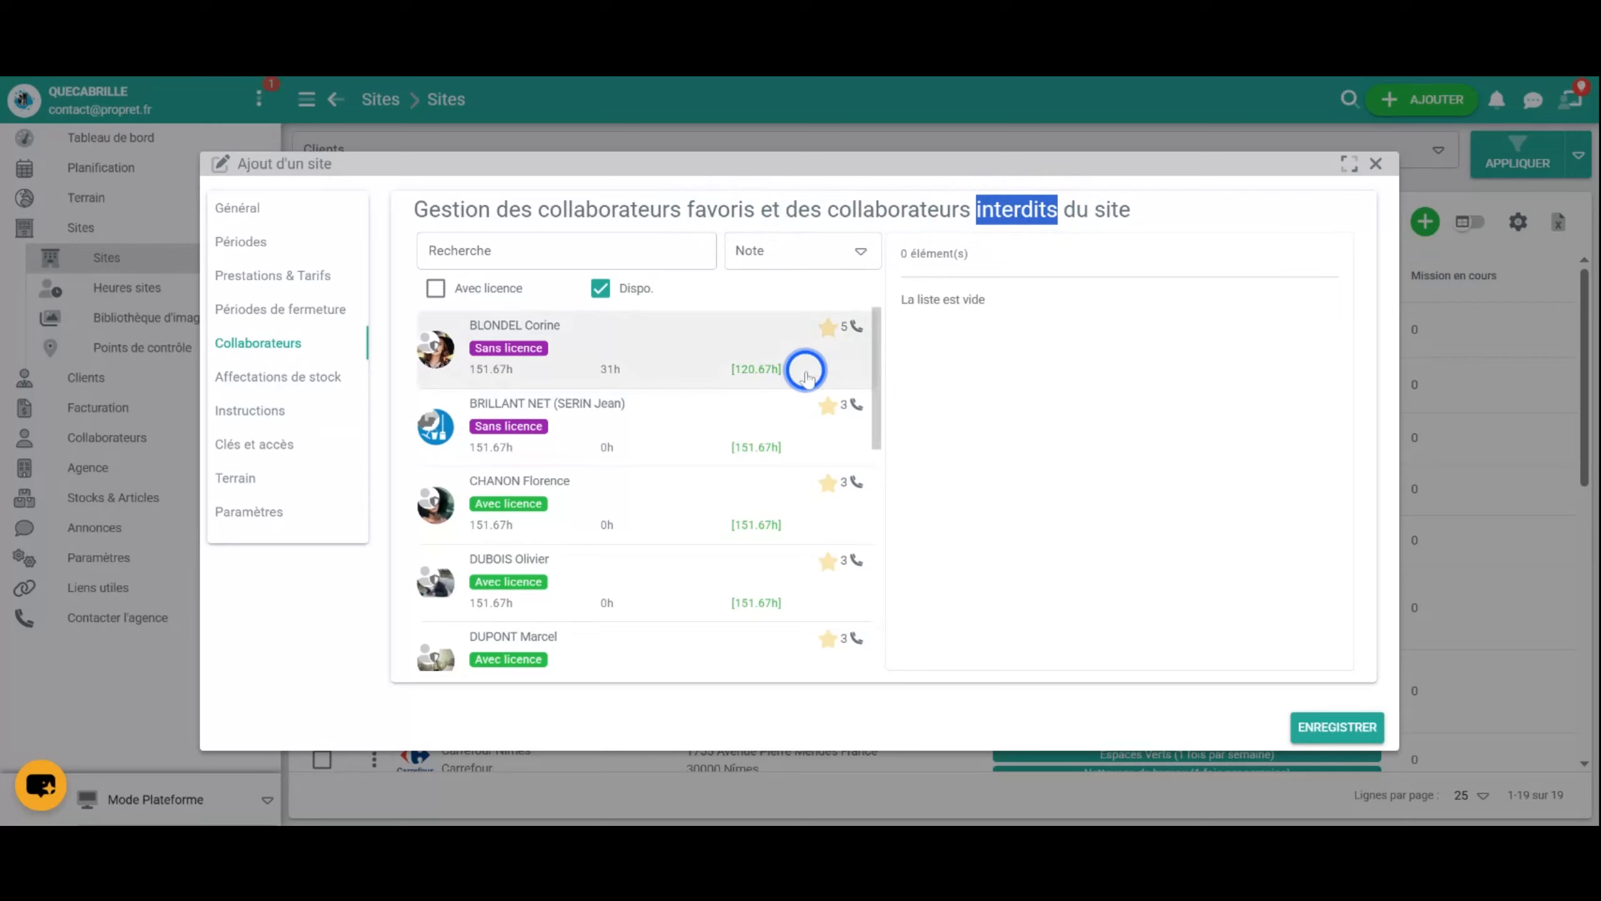
click(522, 348)
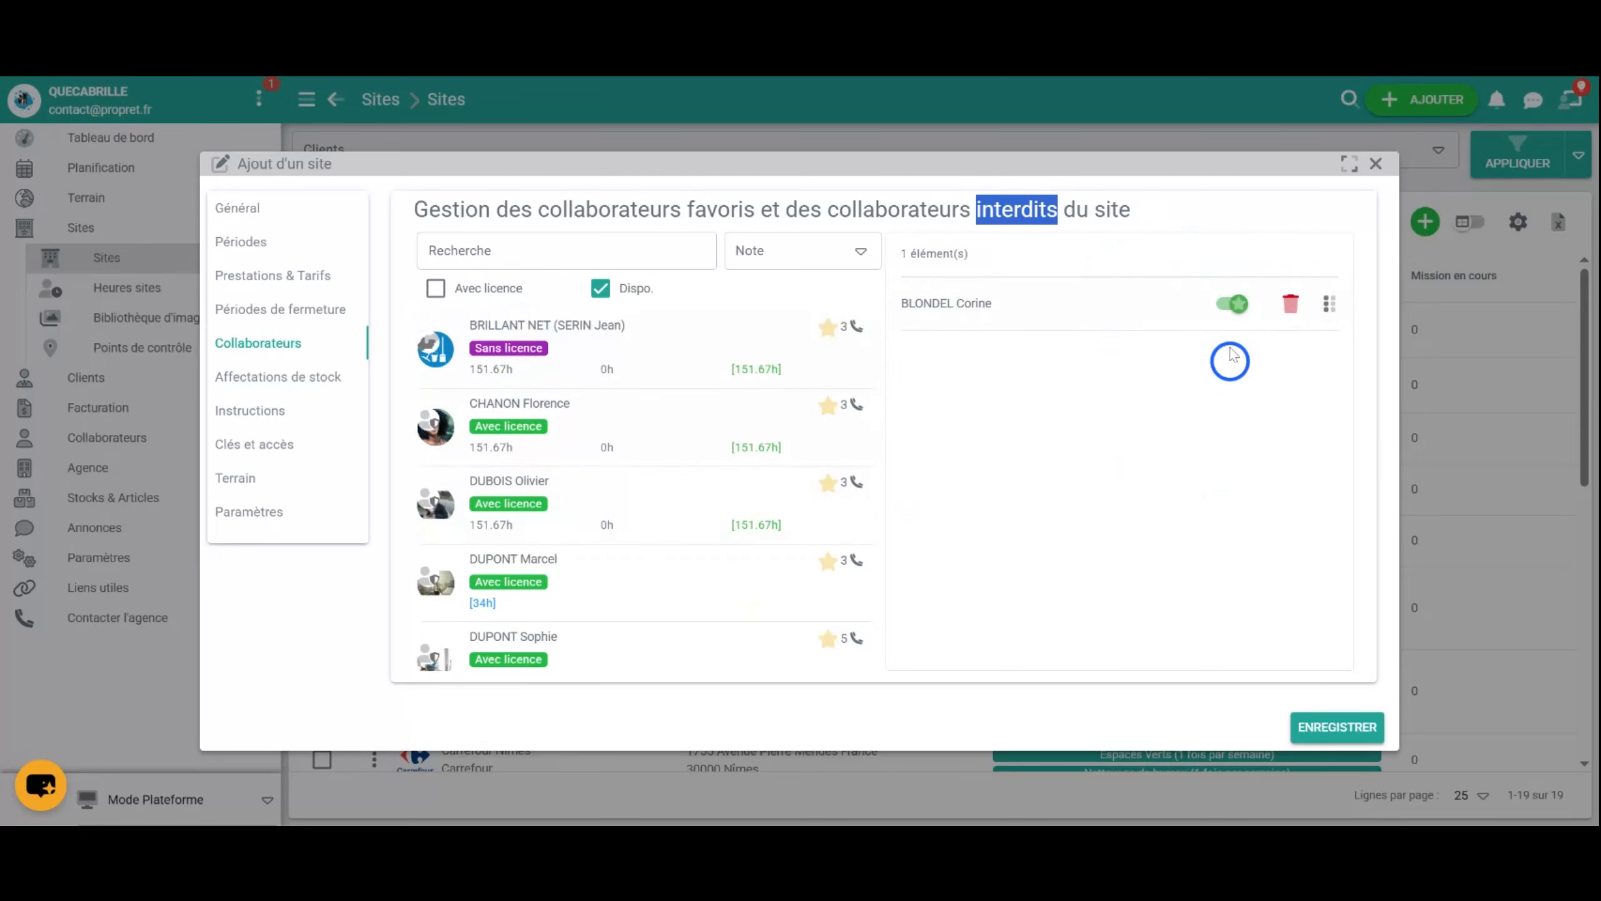
click(1229, 305)
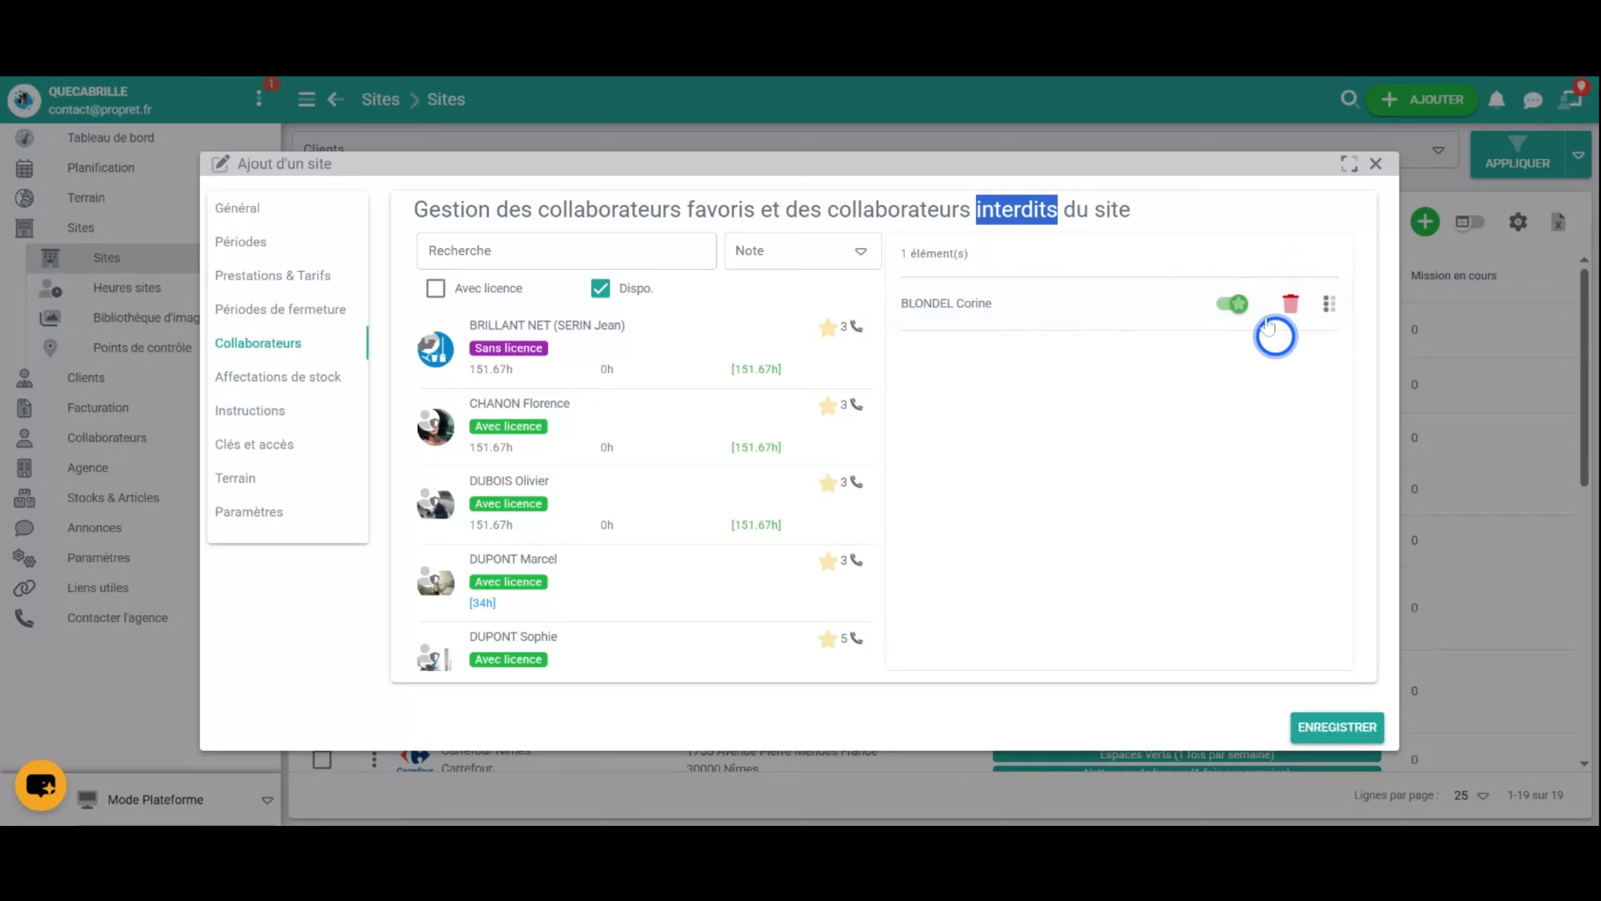
click(1226, 307)
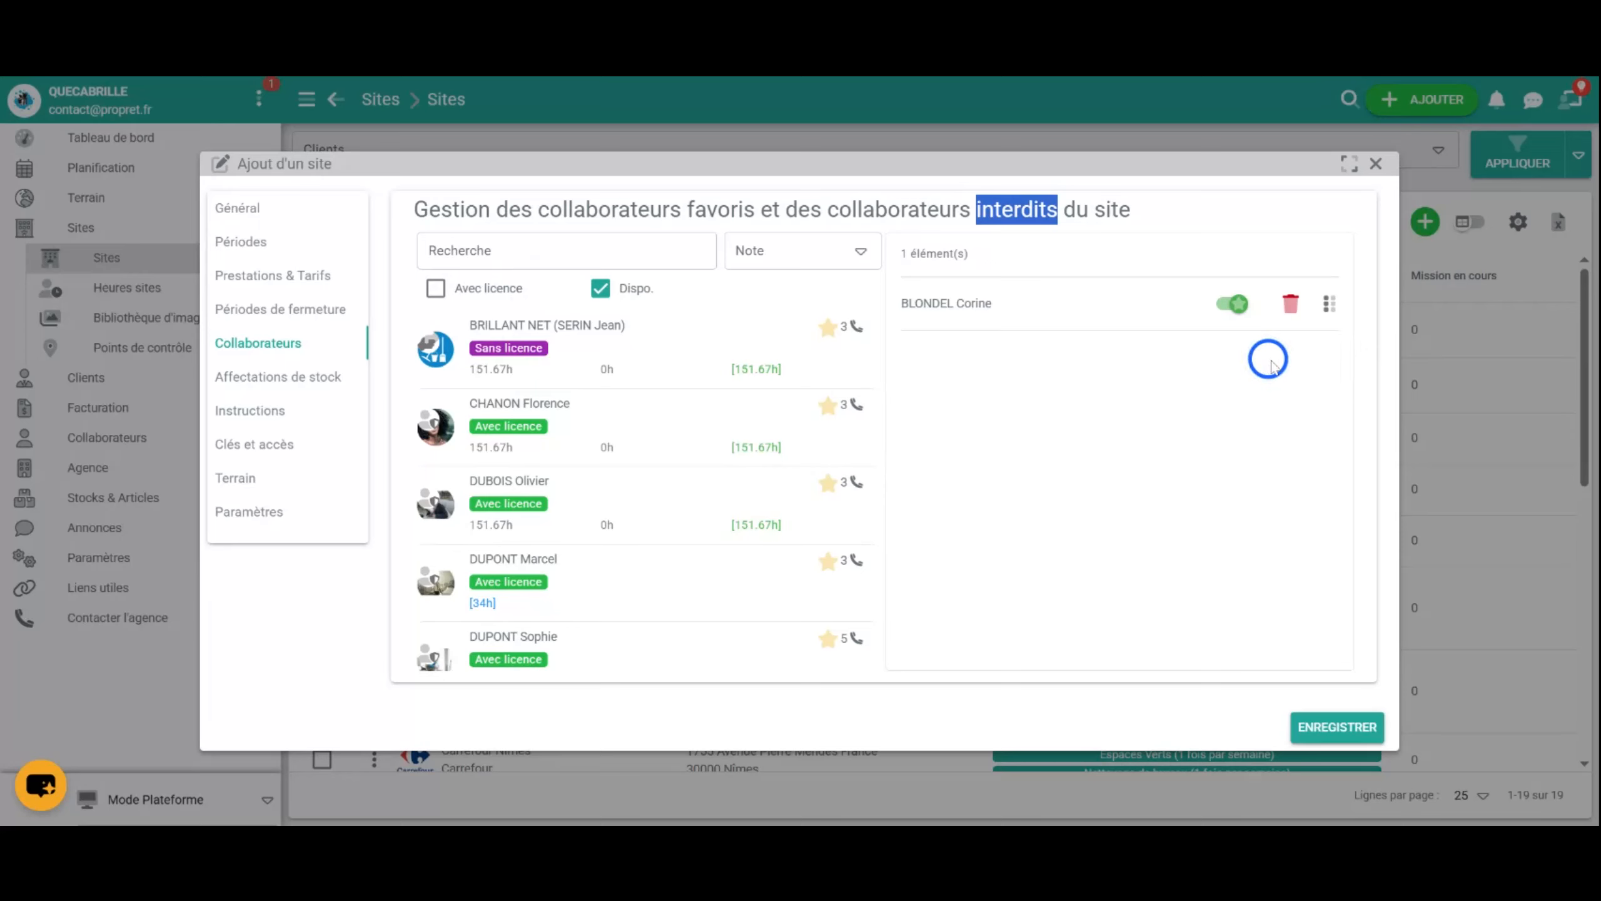
Browse the client stock references that can be assigned to the site and close them without selecting any
click(274, 378)
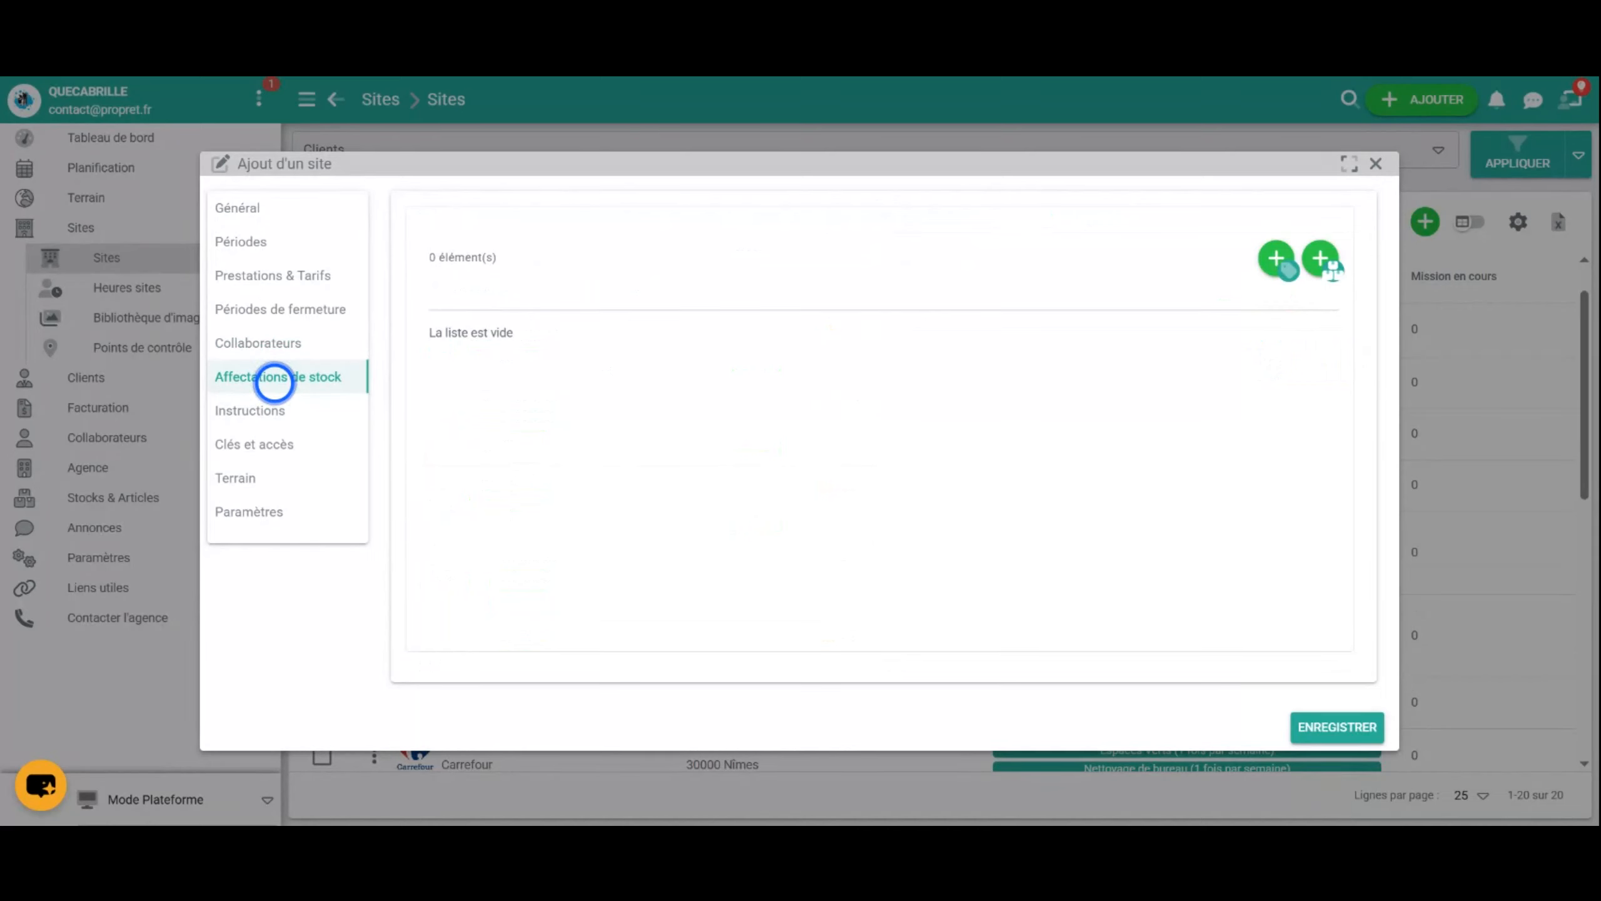
click(1335, 264)
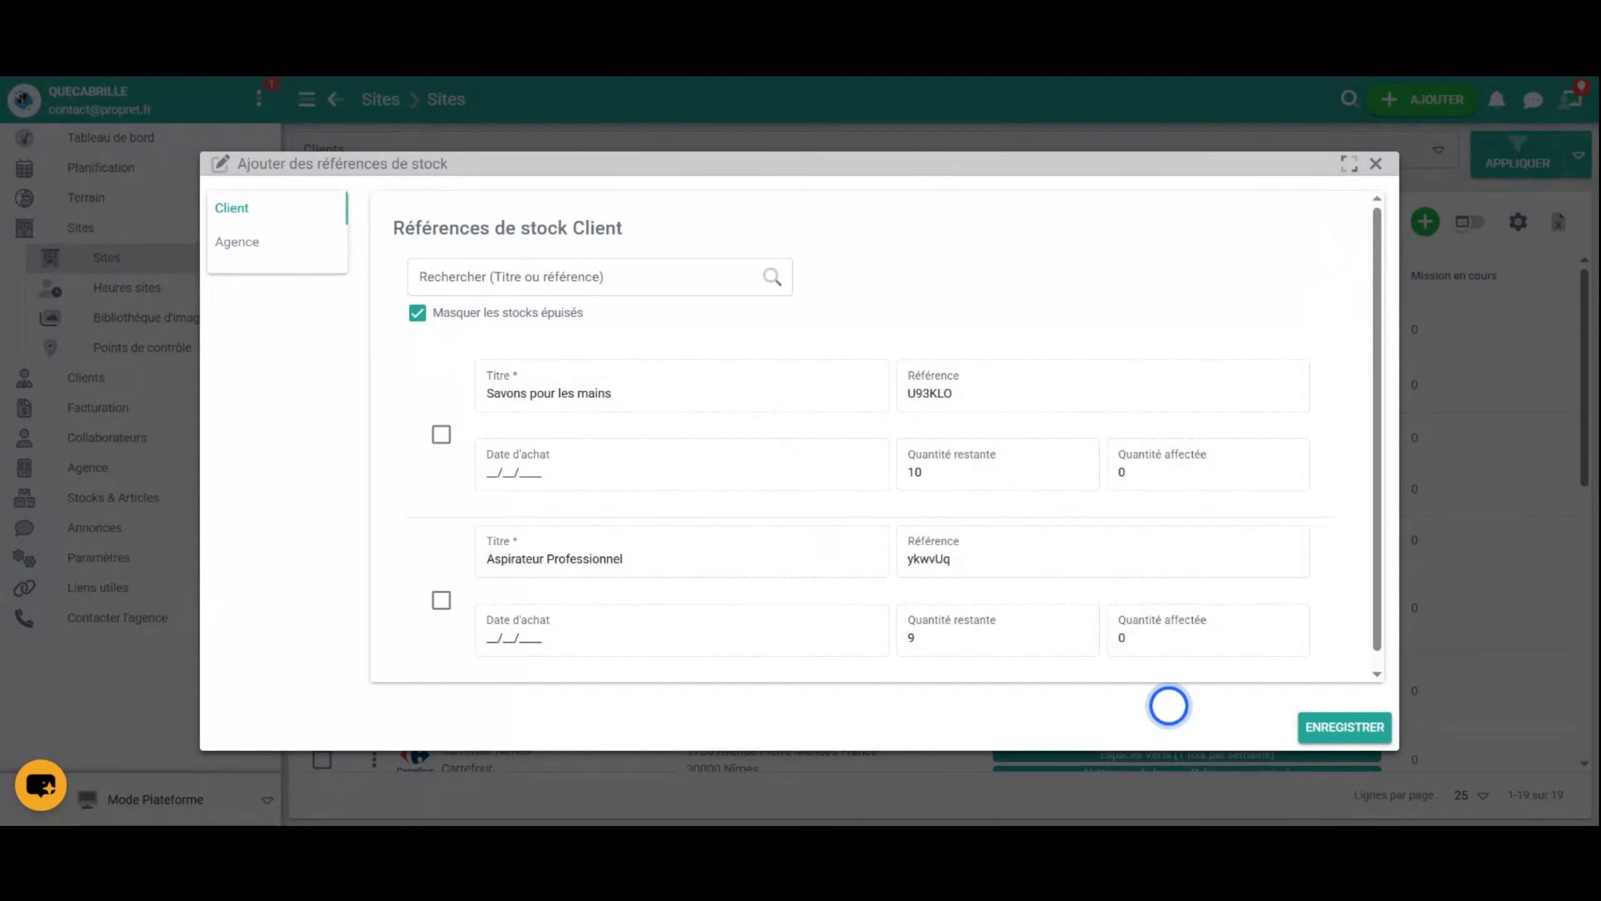
click(1373, 165)
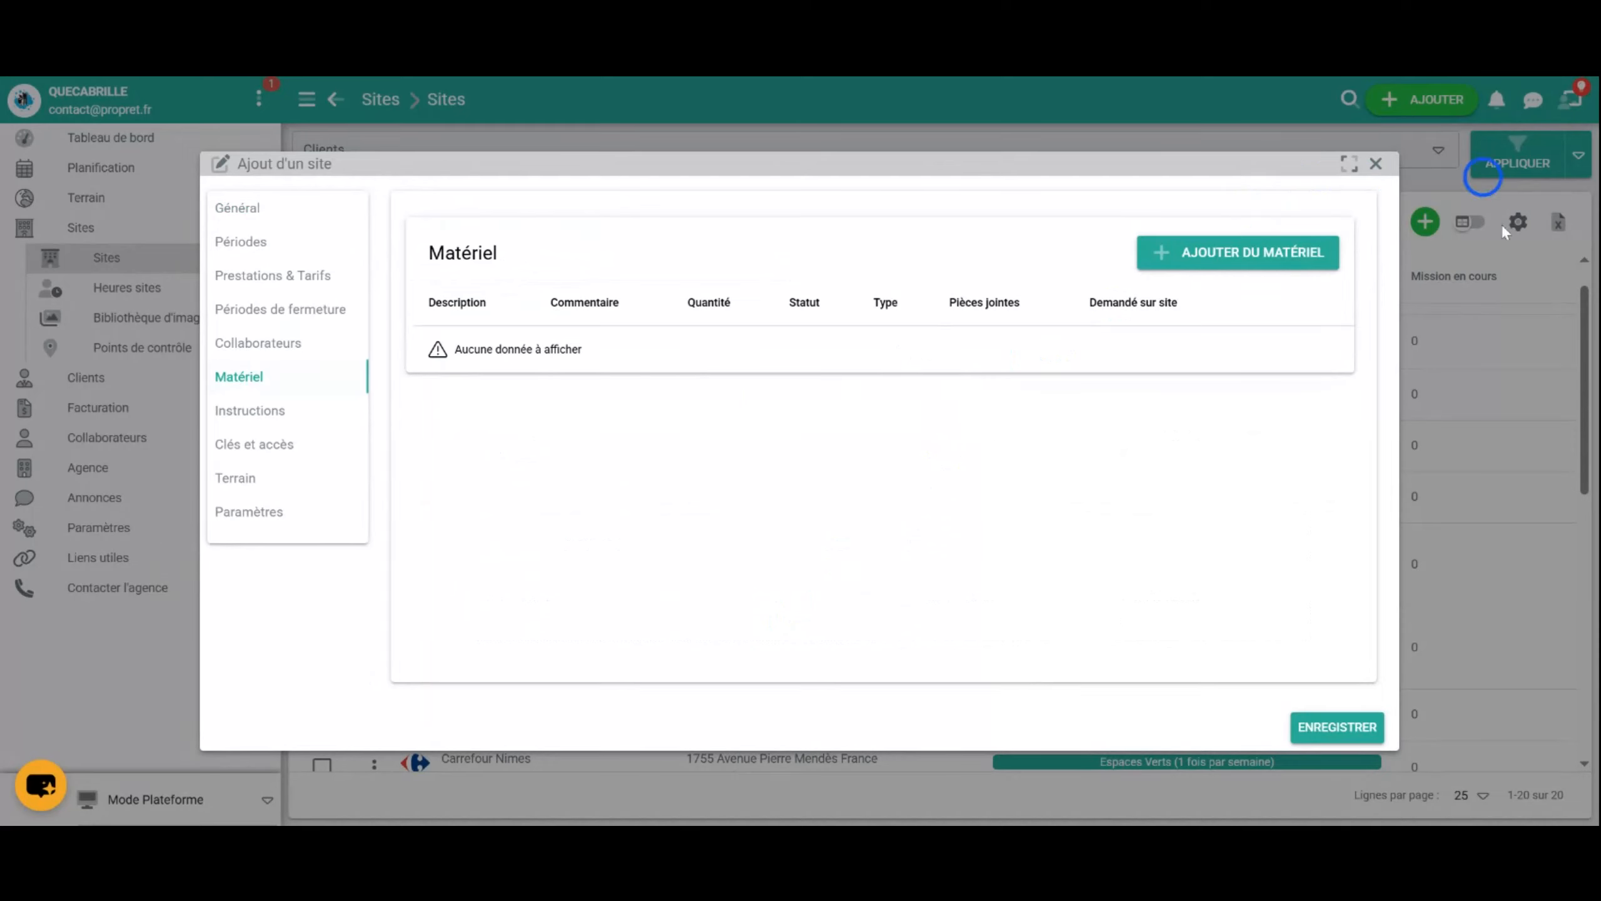
Add a blank equipment line to the site and go through its description, comment, quantity, type, attachment and requested-on-site fields
click(1249, 255)
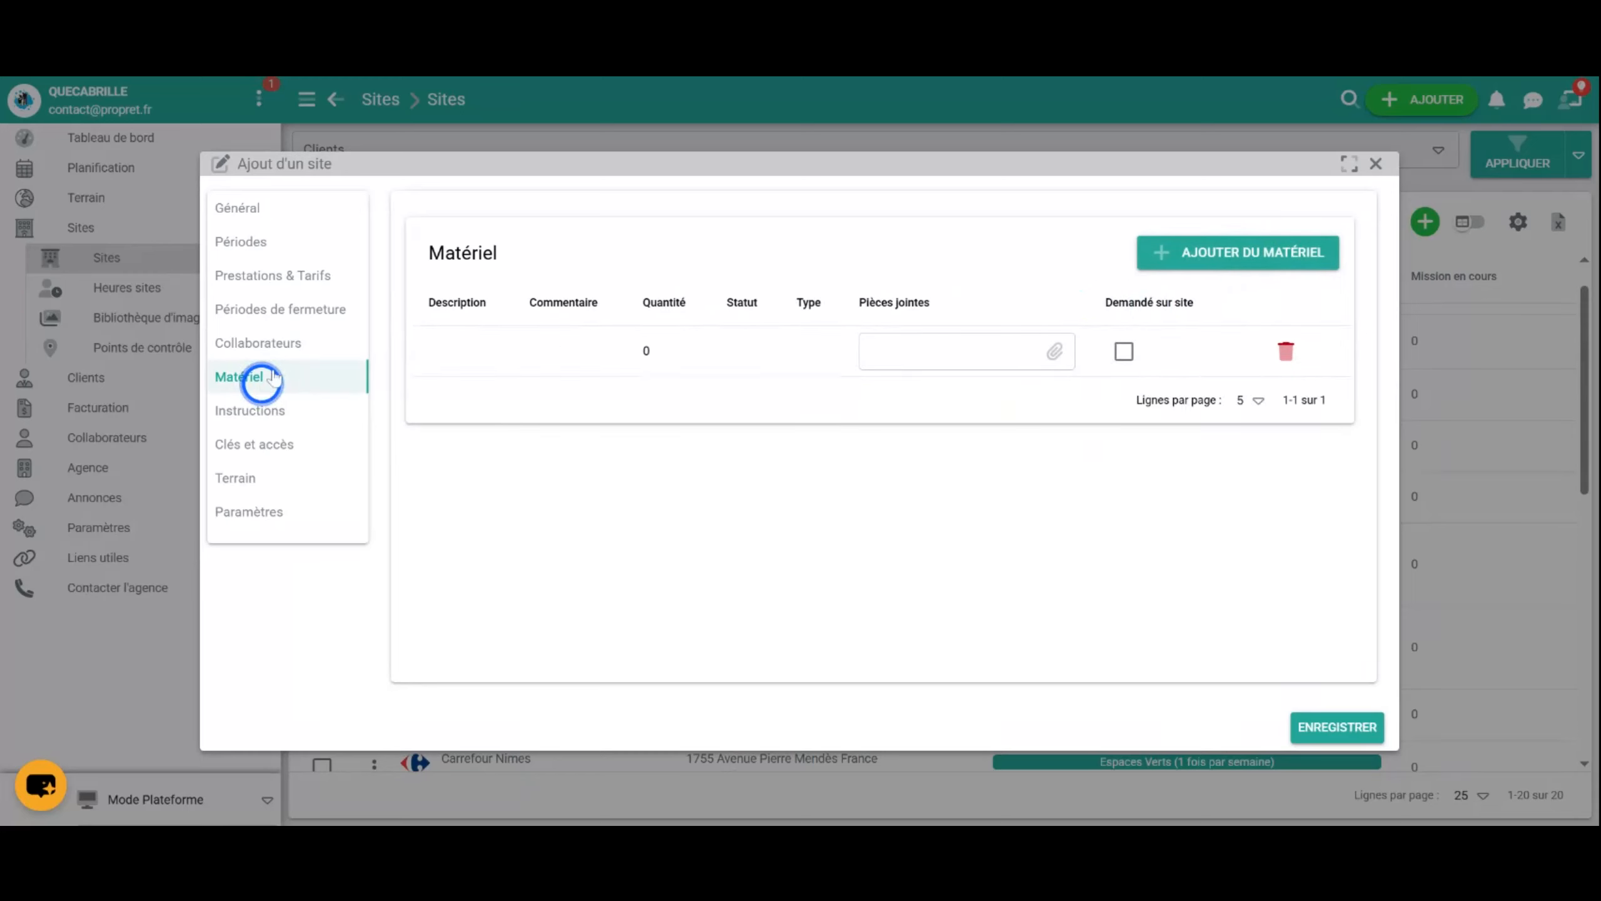
click(459, 309)
click(443, 354)
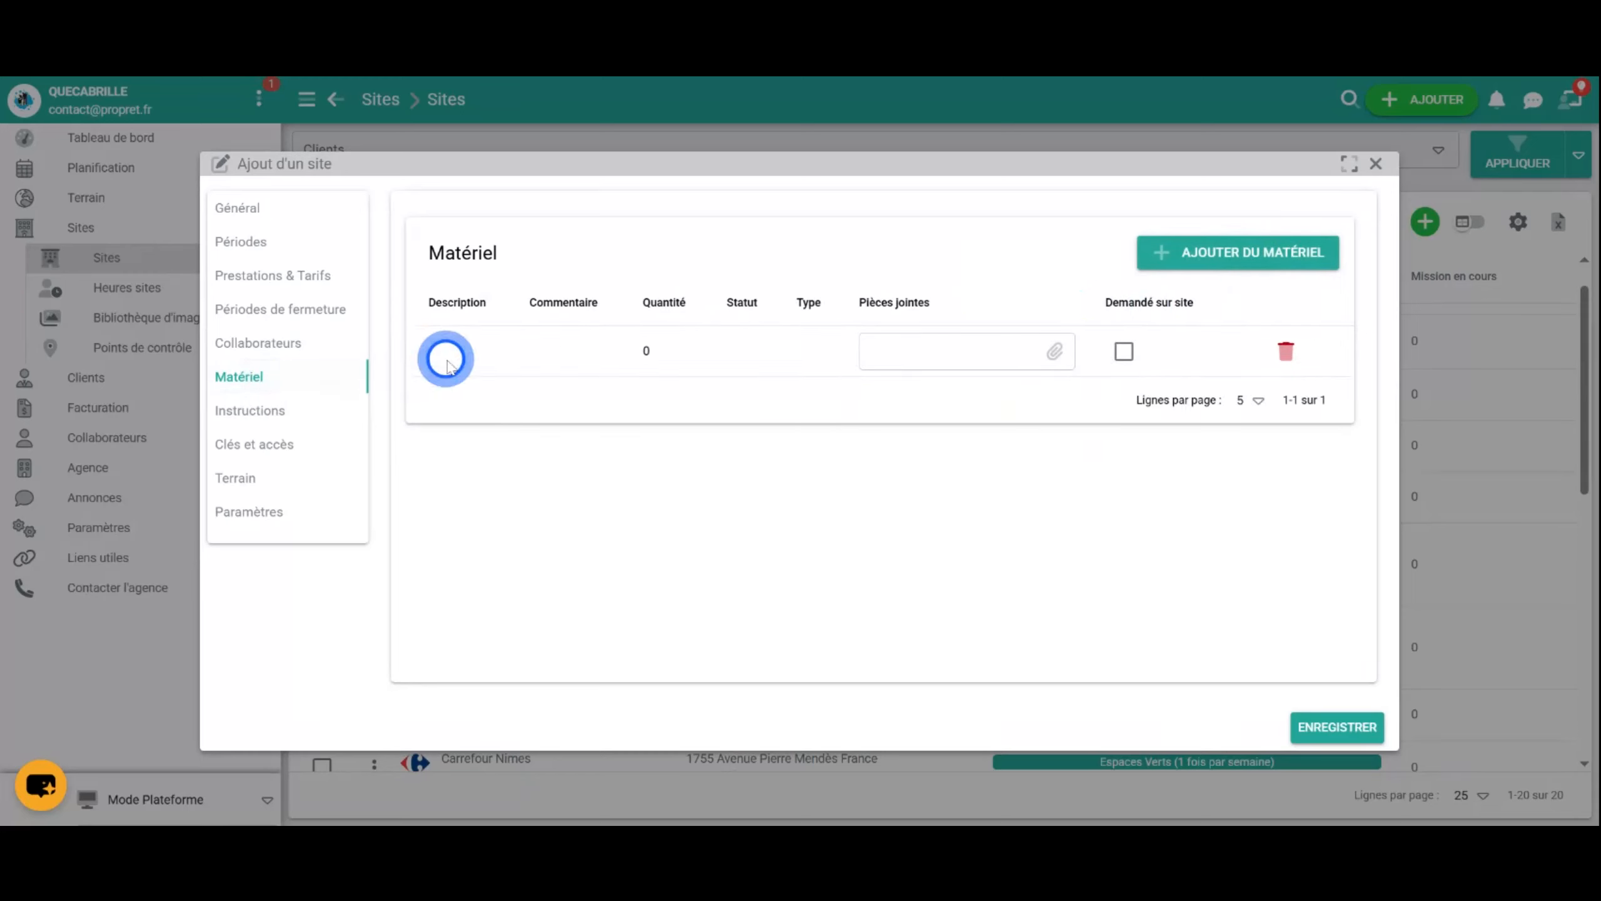
click(561, 346)
click(640, 334)
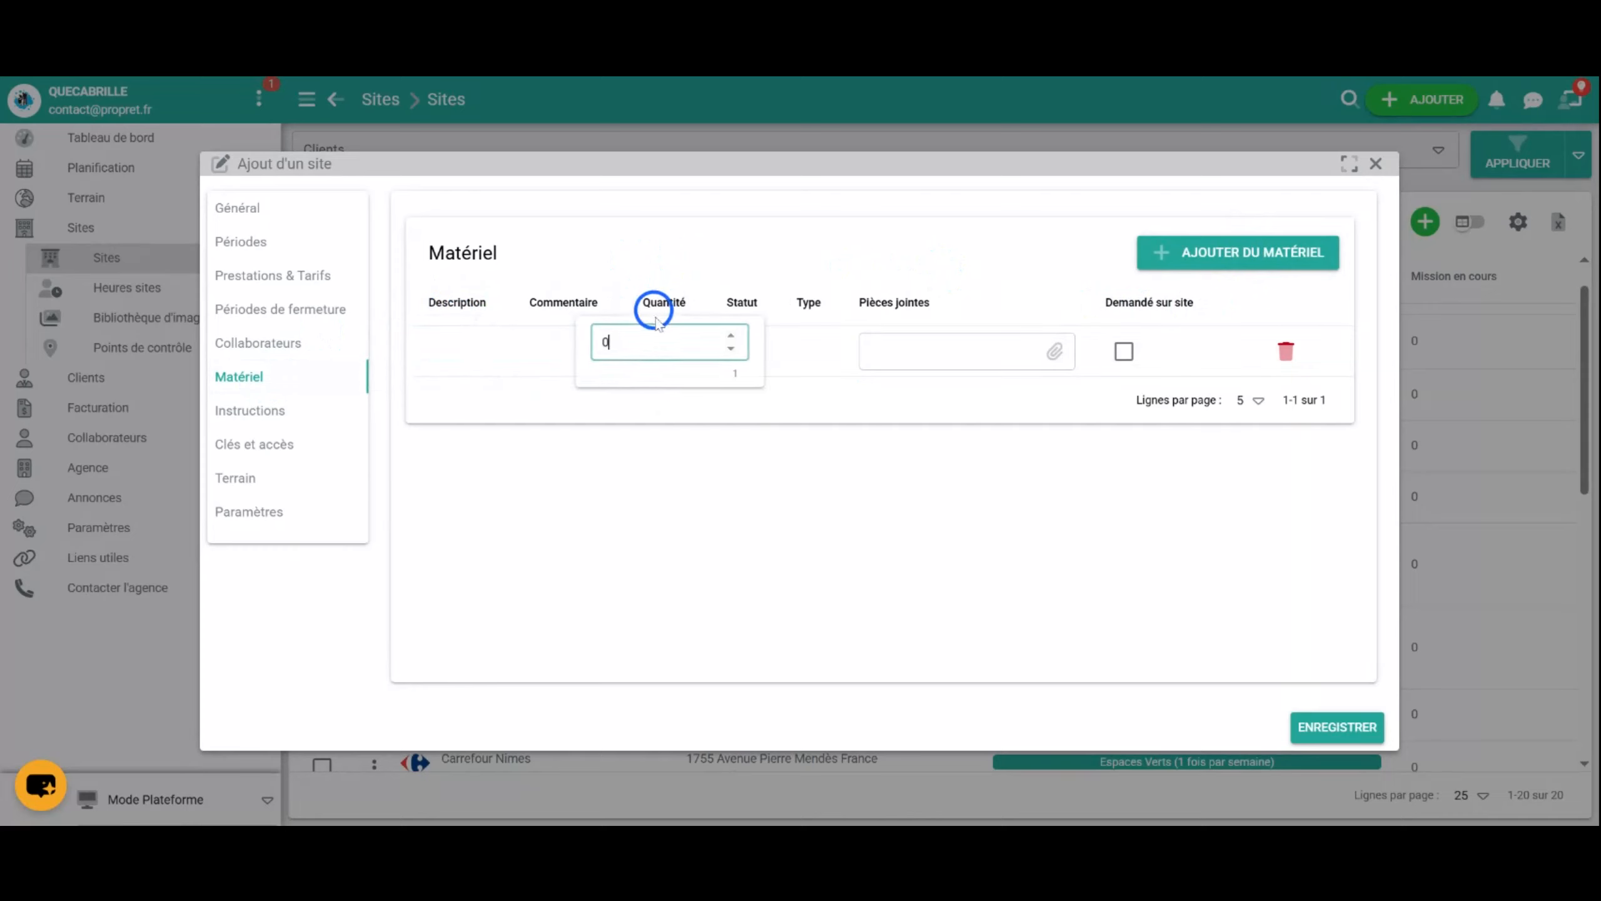
click(803, 306)
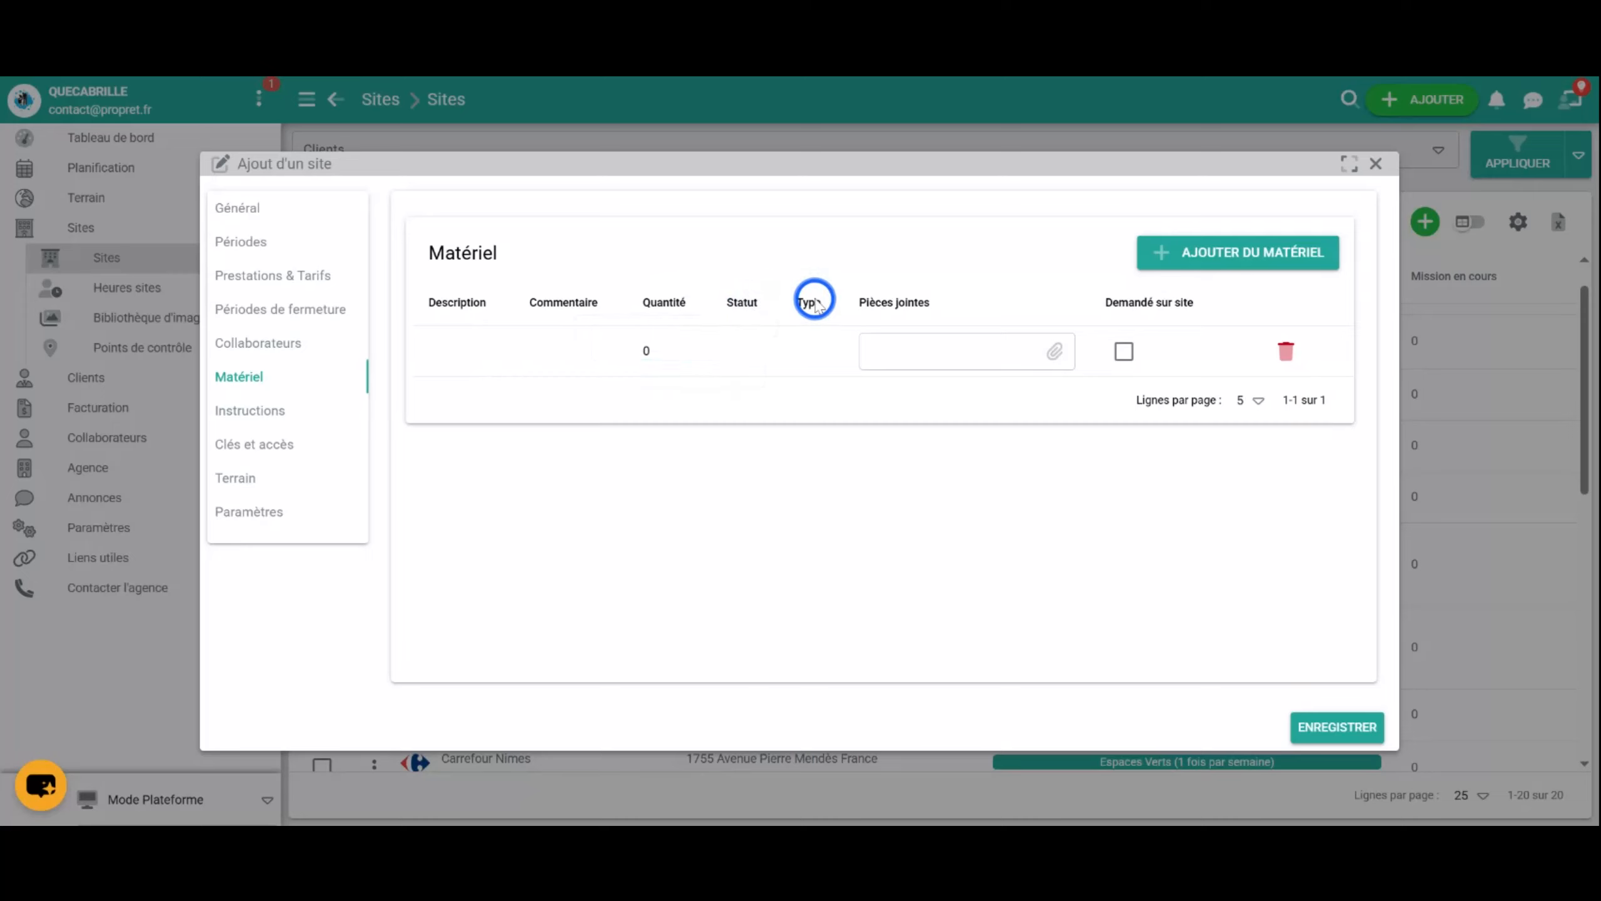
click(806, 347)
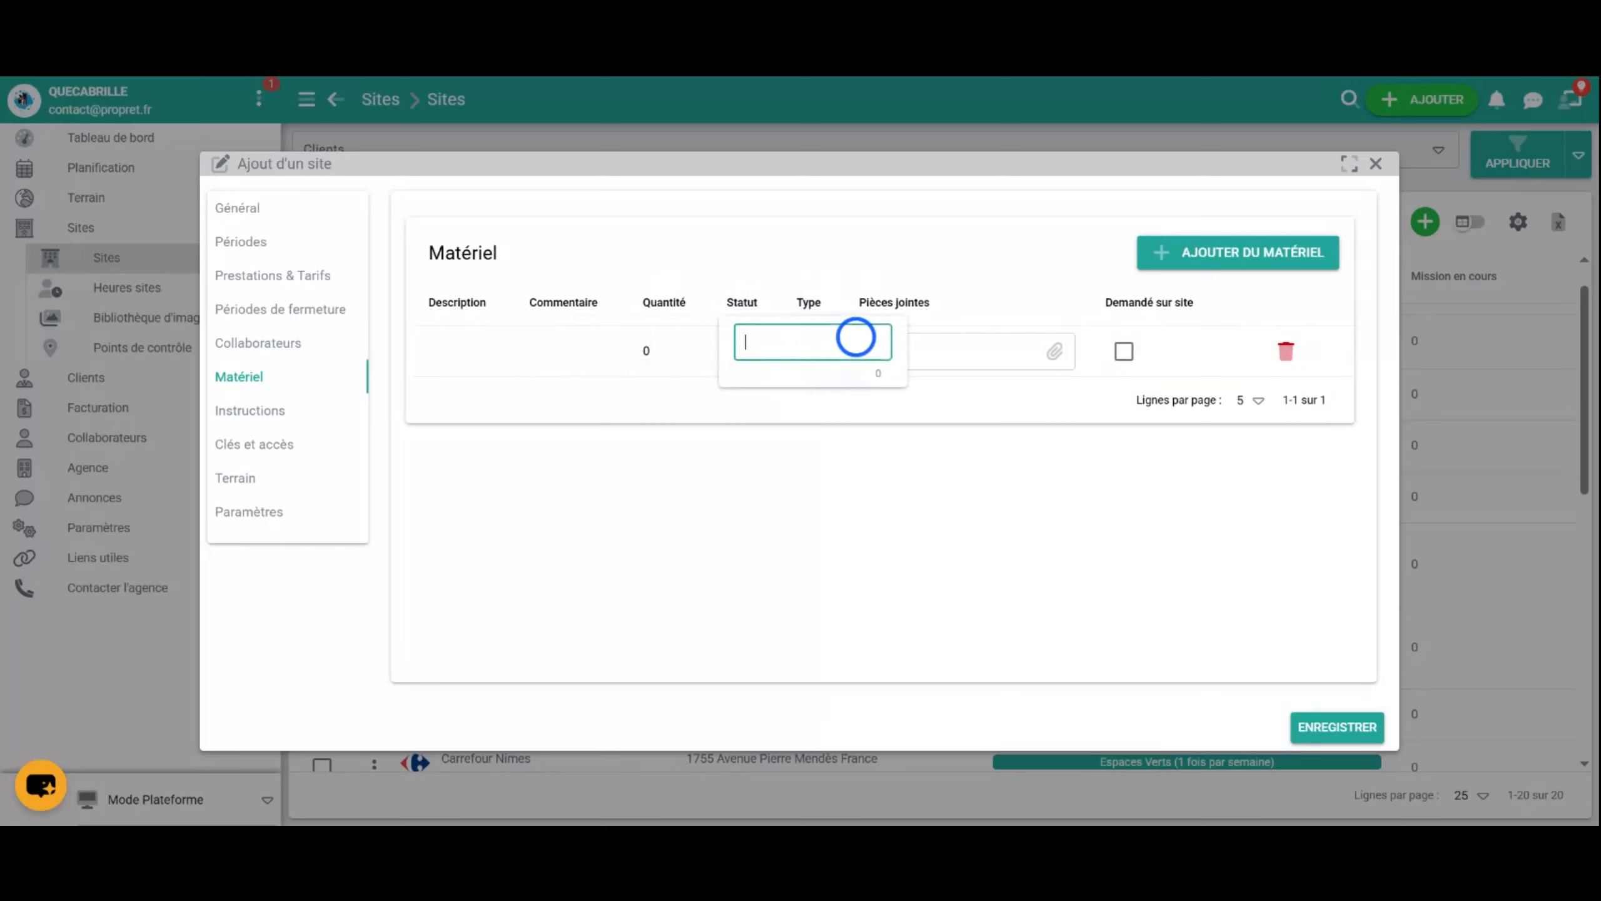
click(966, 351)
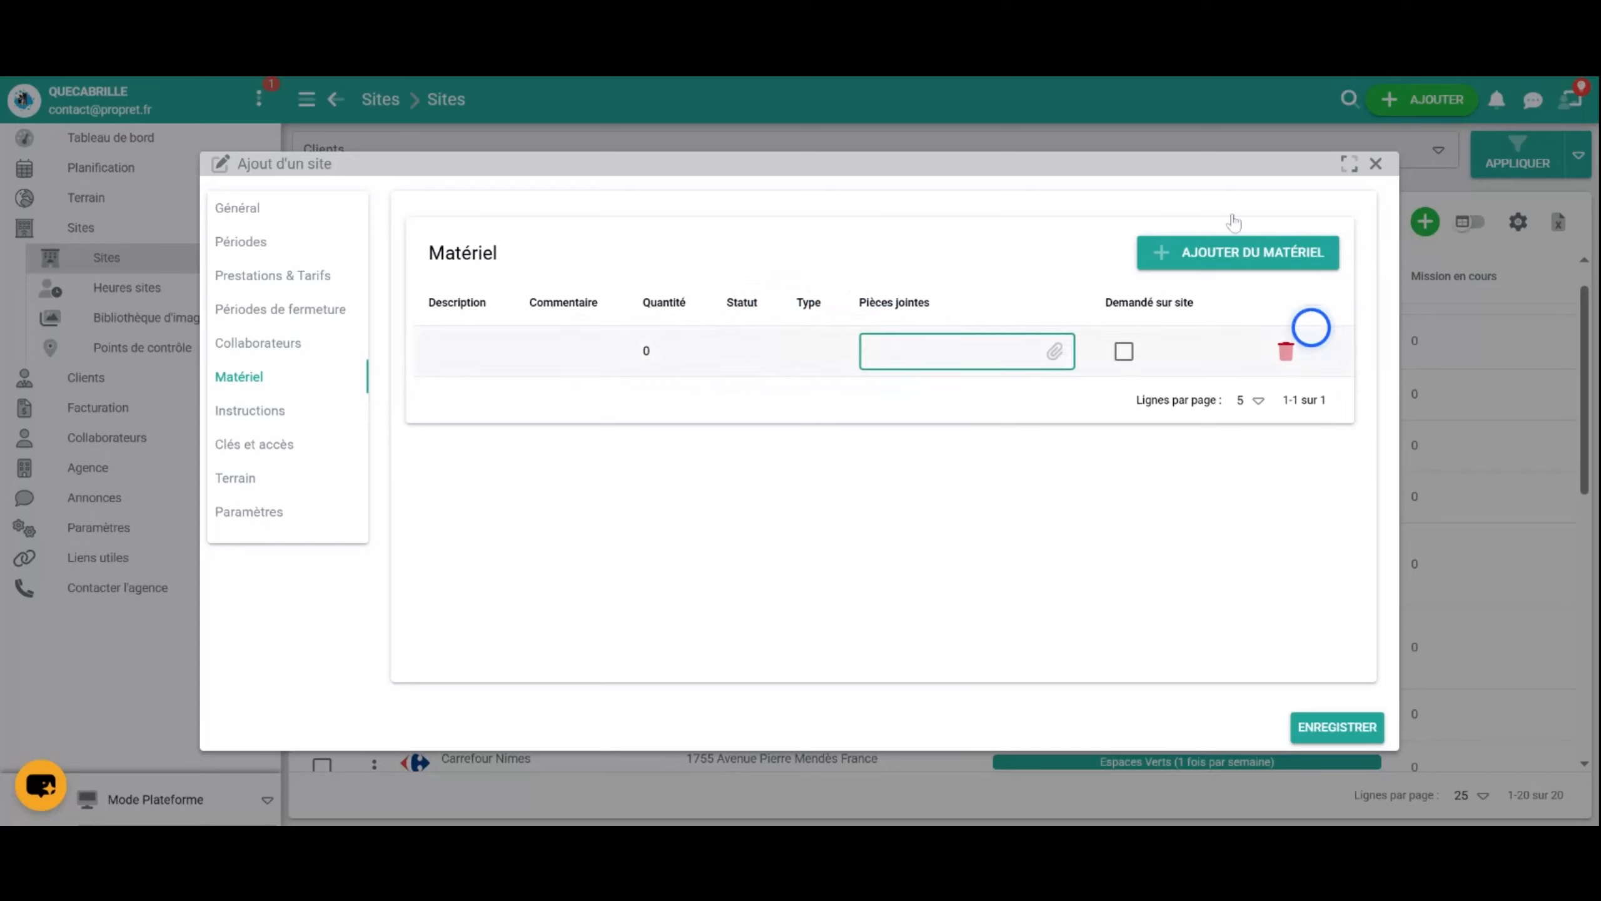
click(1123, 351)
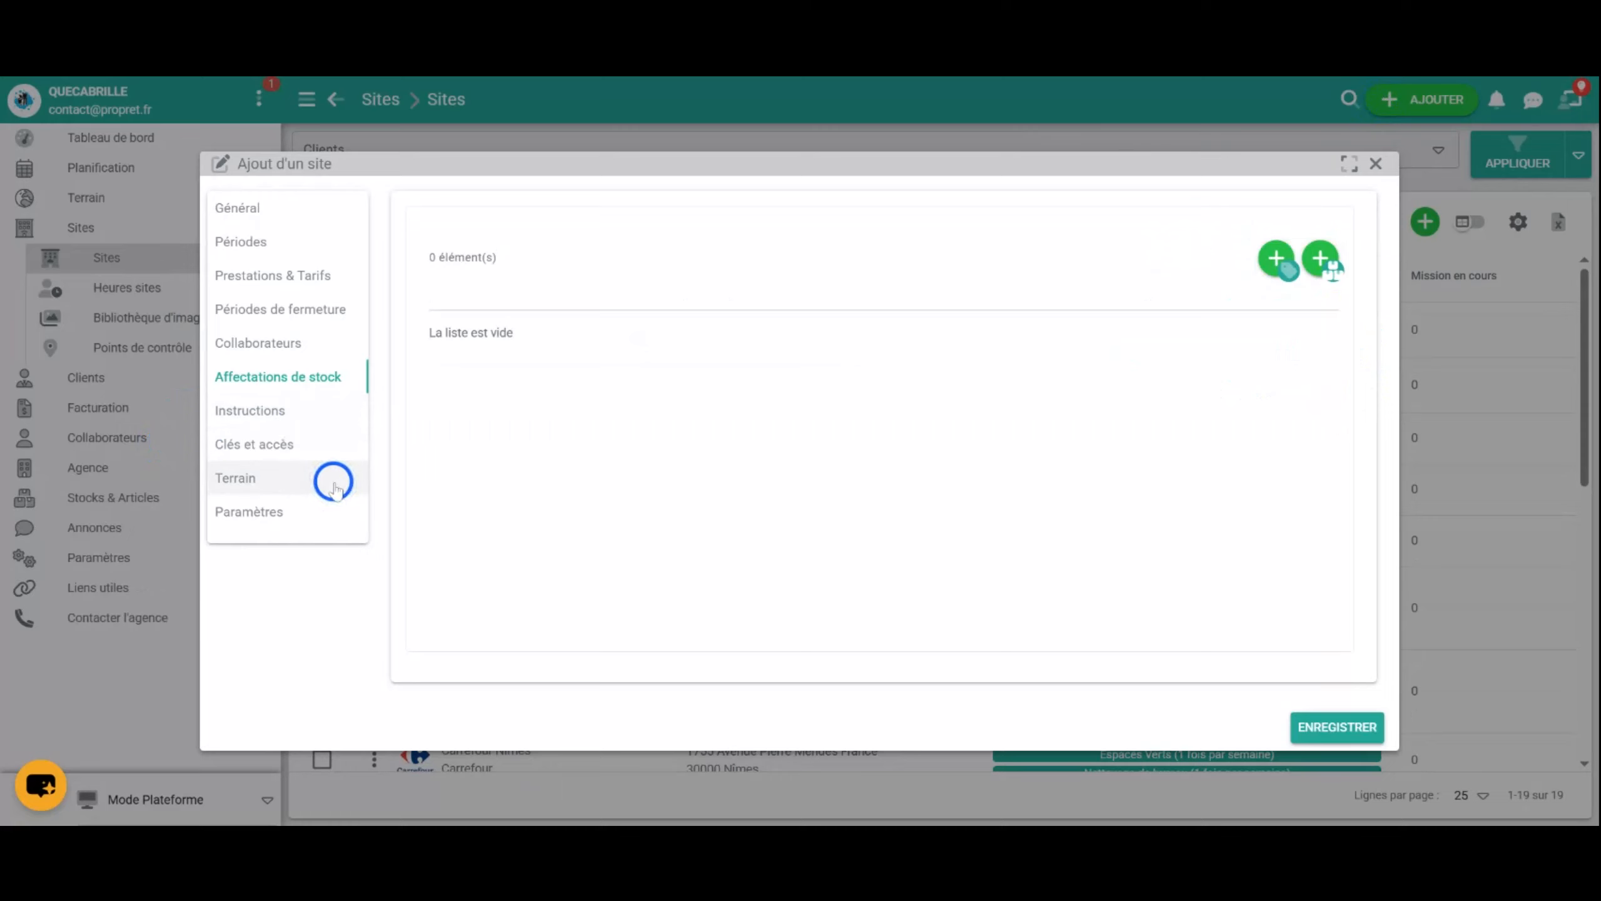
Review the site's instructions section, including the instruction text, attachments, emergency numbers and start and end of service control points
click(321, 421)
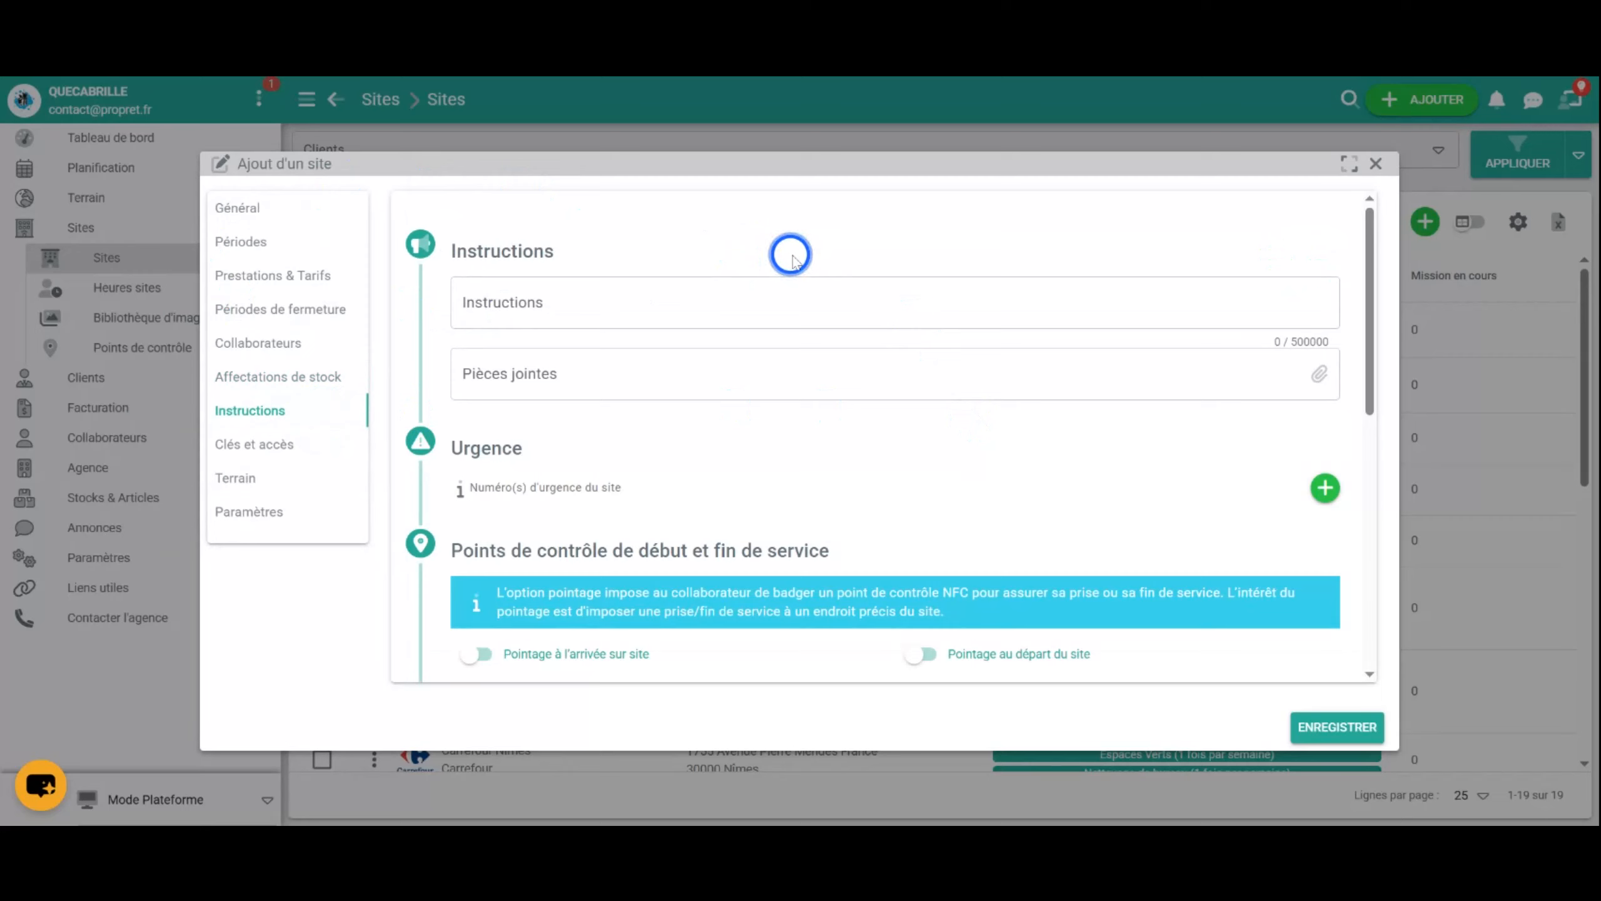
click(918, 377)
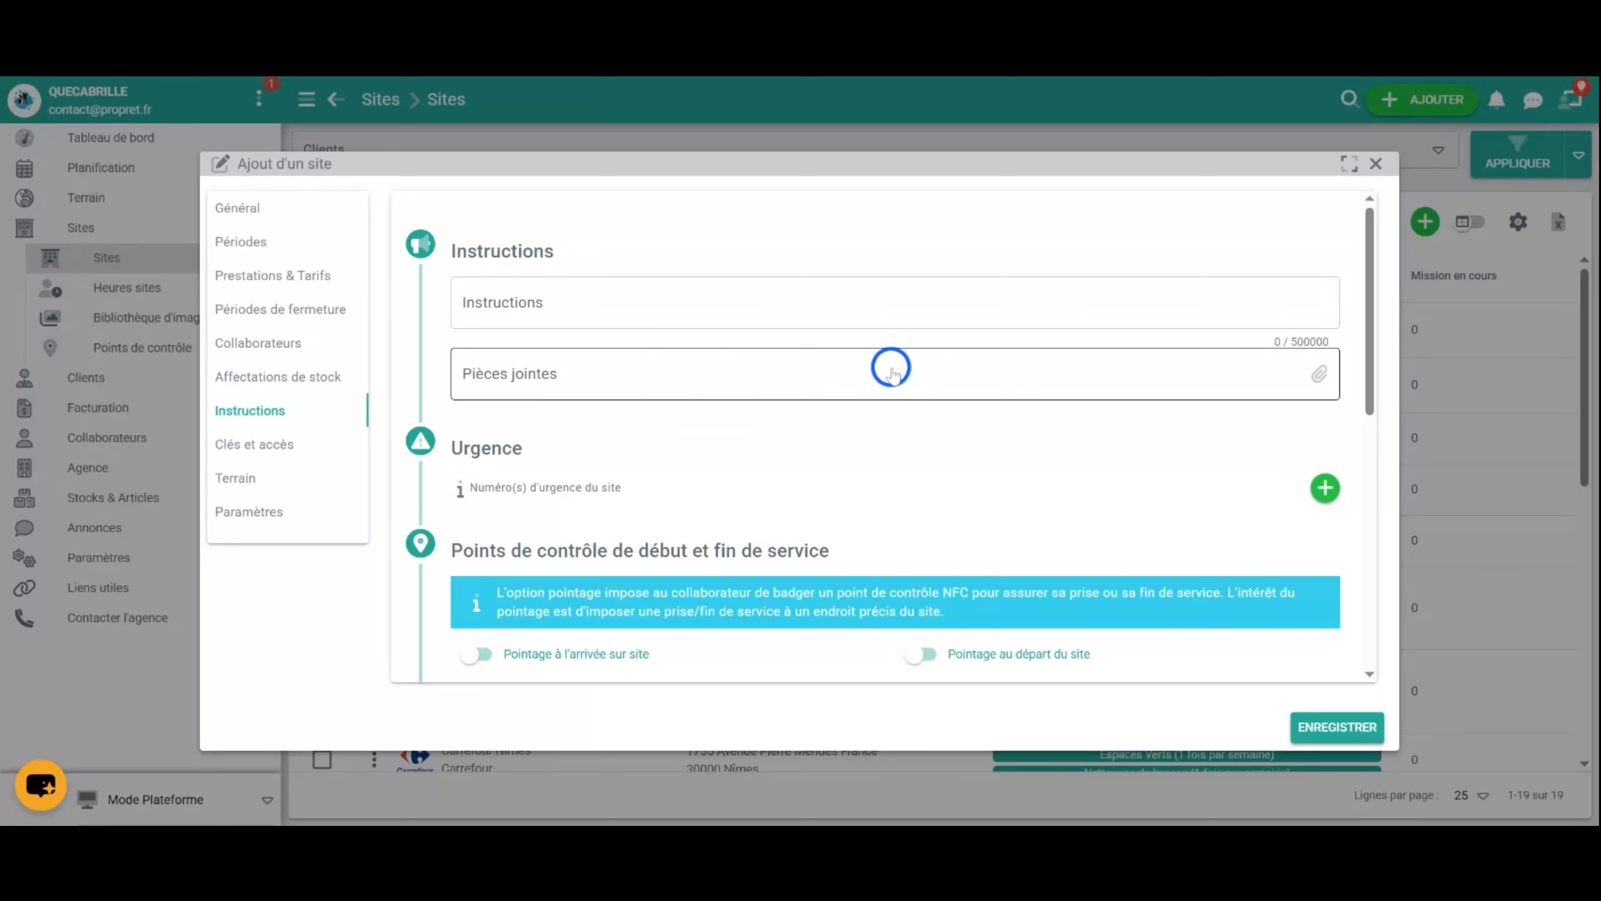
scroll(775, 360, down, 2)
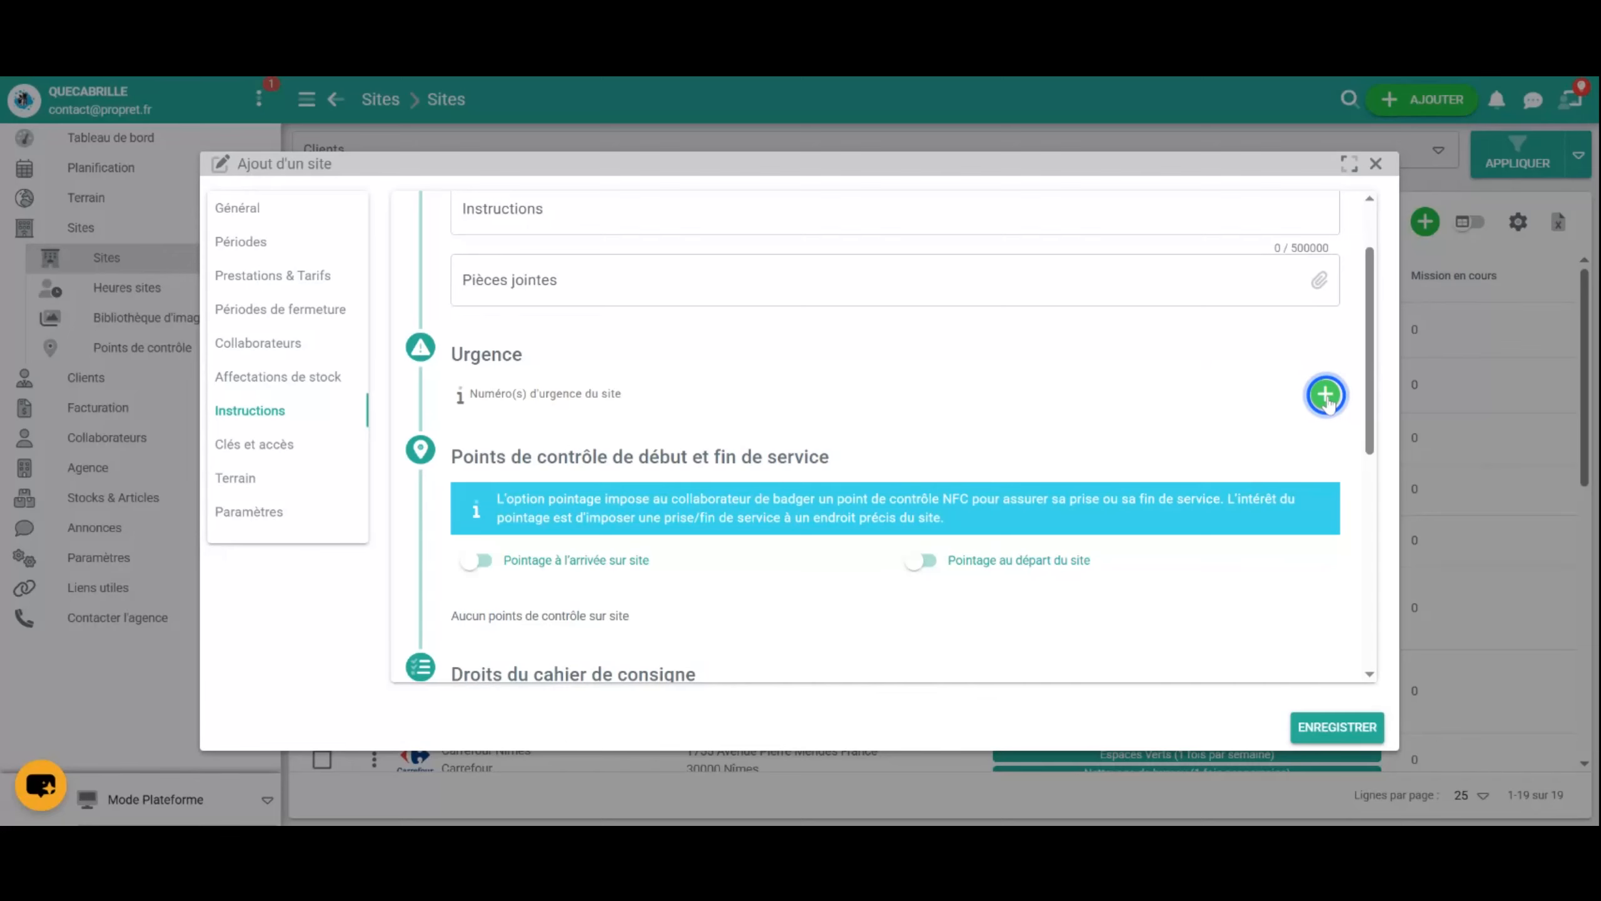
scroll(1121, 377, down, 2)
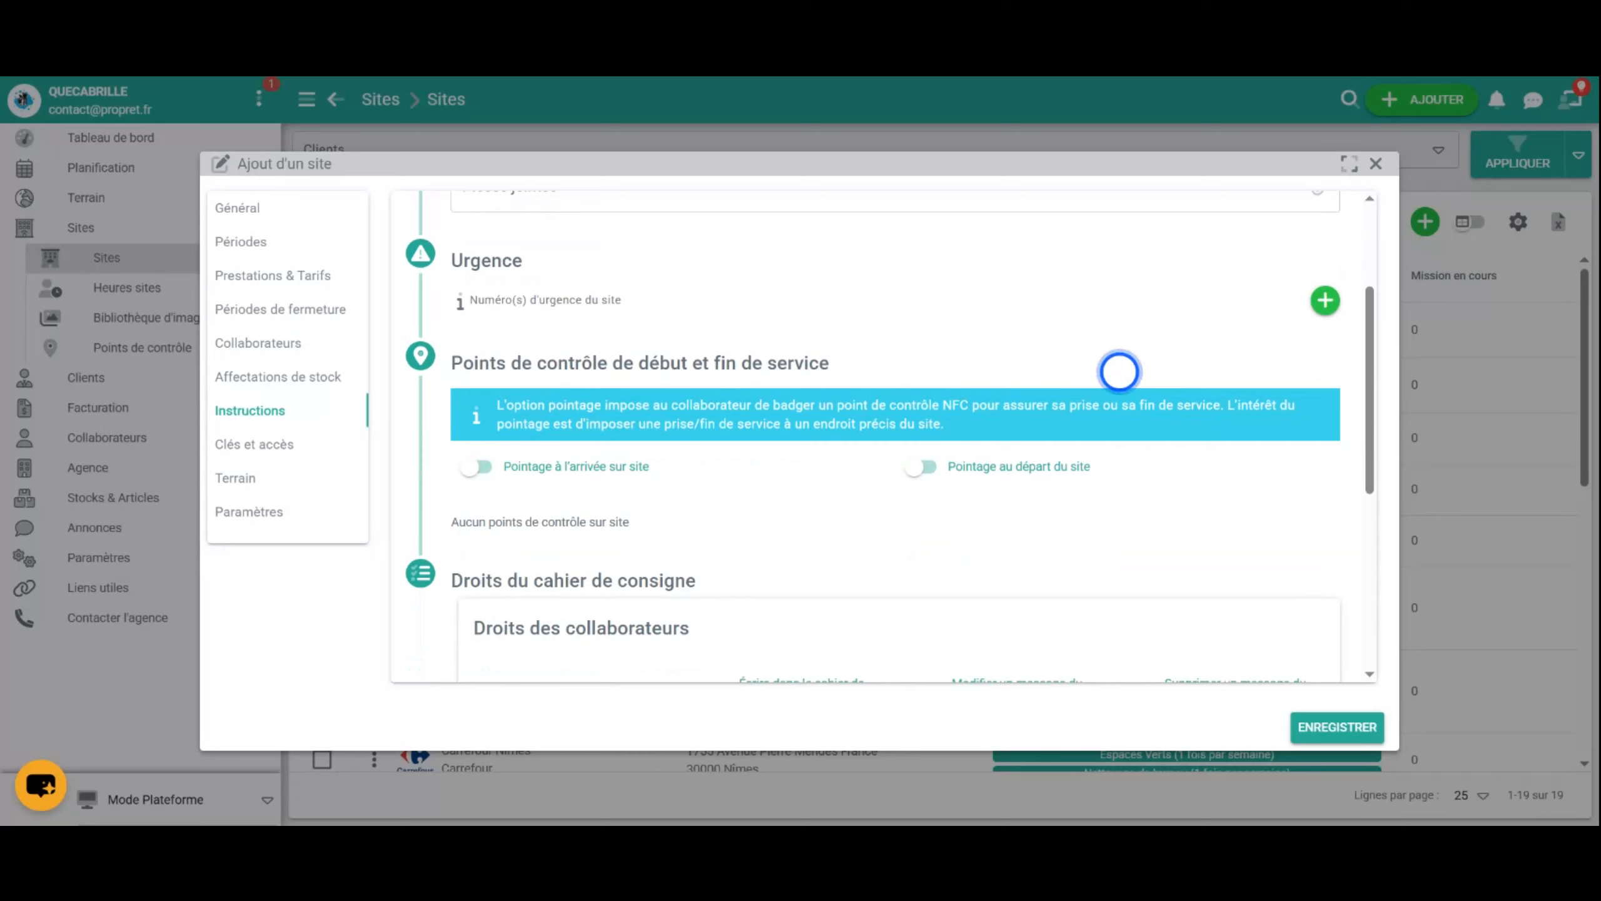
Try requiring clocking on arrival at and departure from the site, switch both off, and bring up the instruction logbook rights
click(532, 469)
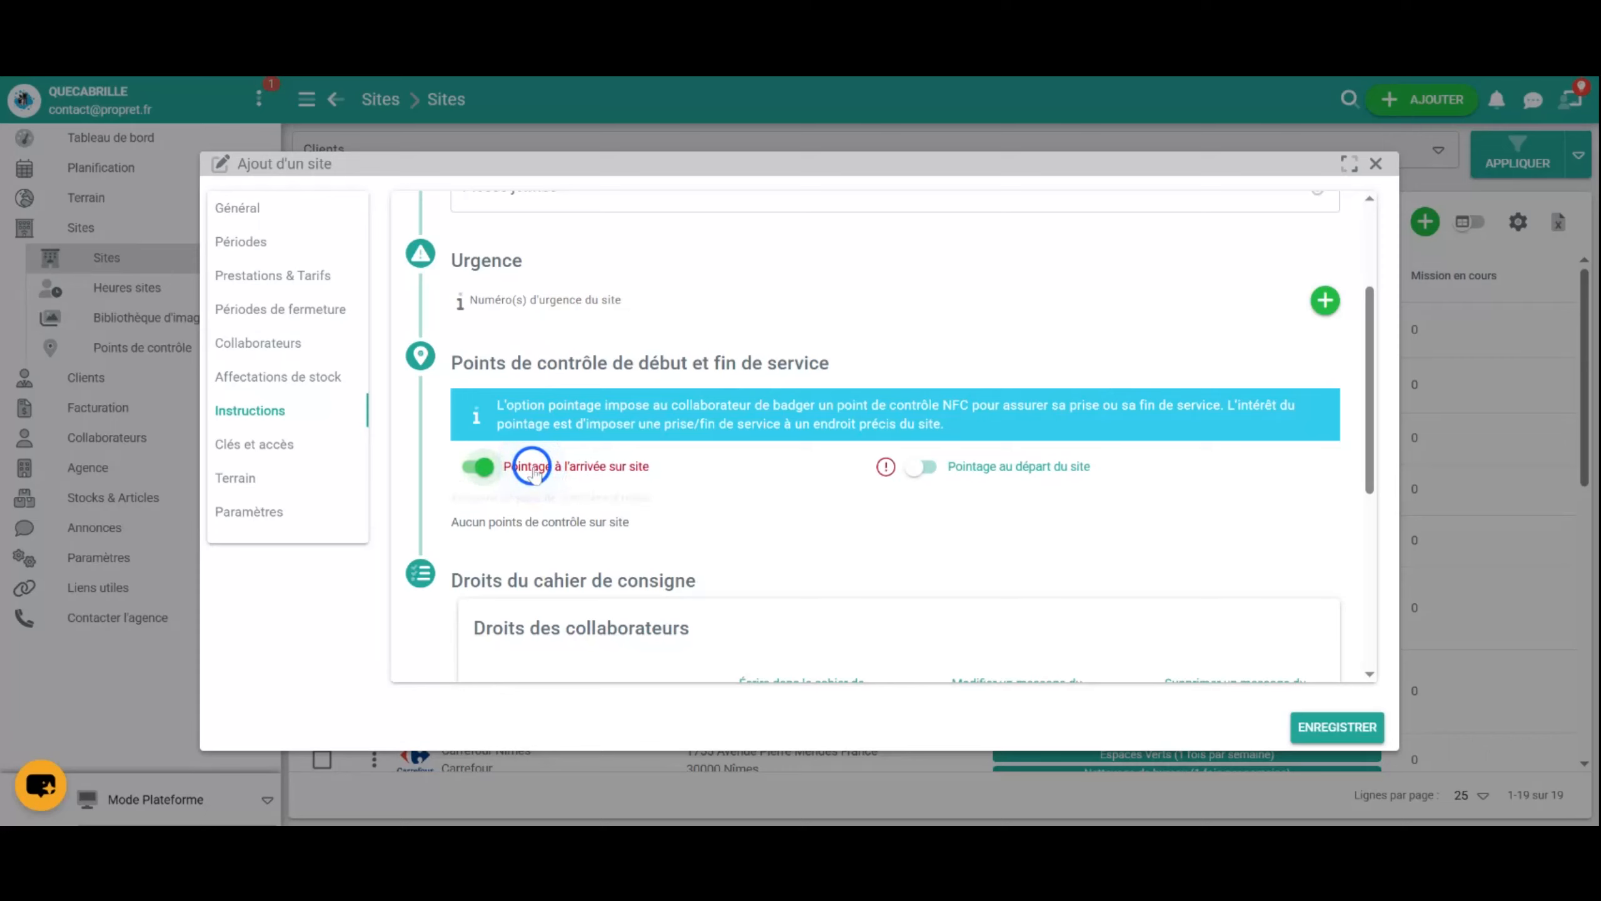
click(1001, 472)
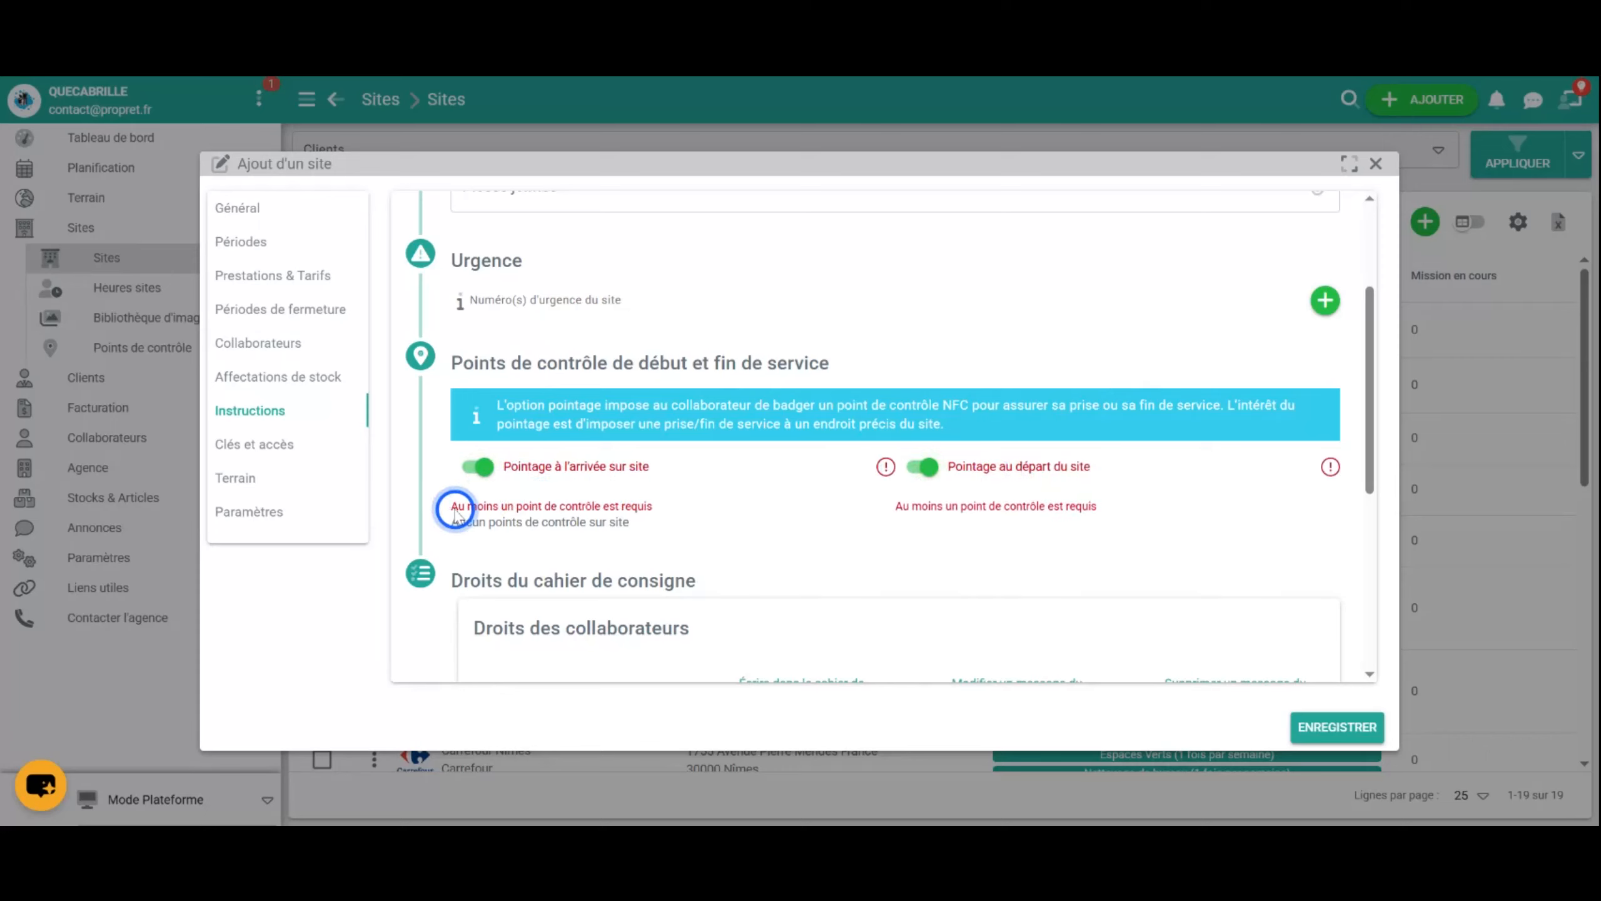
triple_click(558, 504)
click(703, 503)
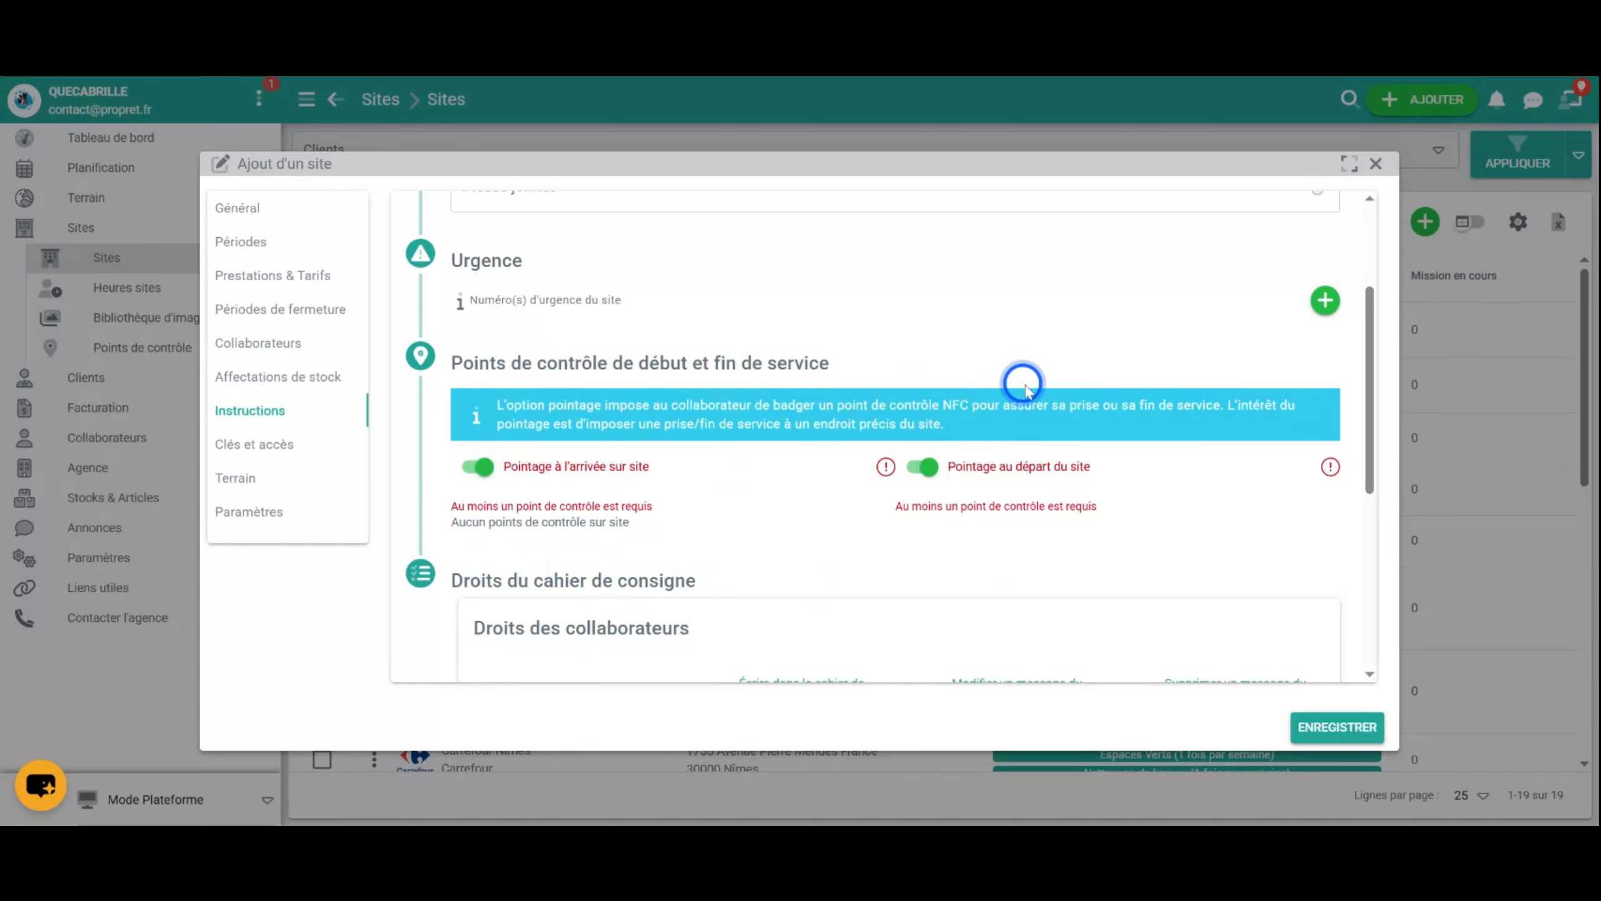
scroll(791, 495, down, 5)
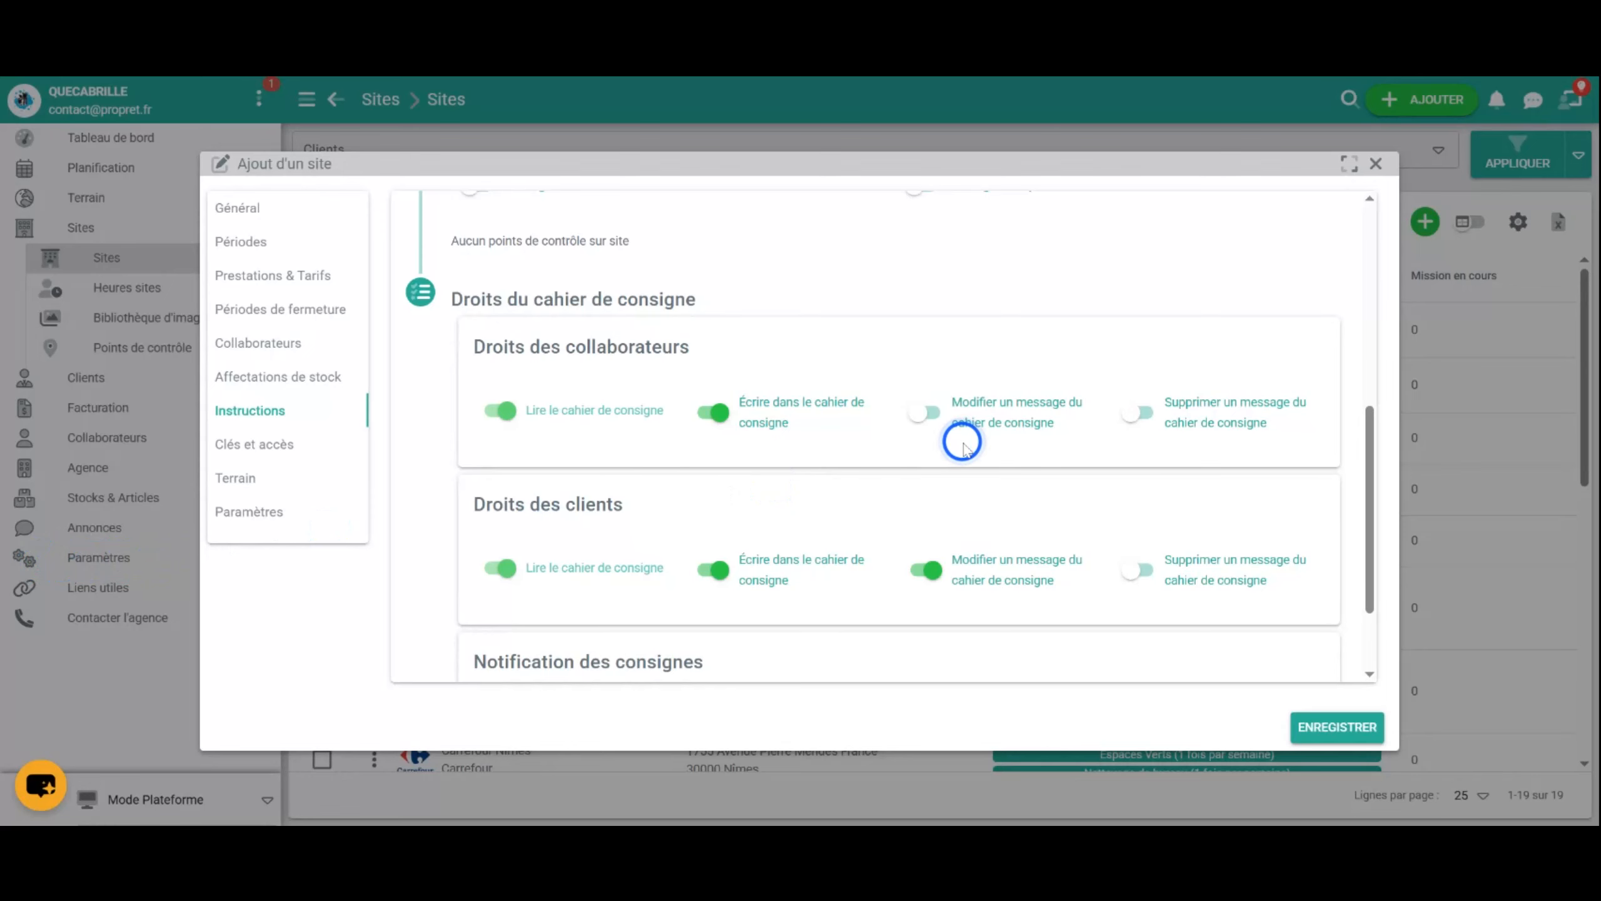
Switch off the clients' right to modify instruction logbook messages and go through the instruction notification options
scroll(959, 435, down, 2)
scroll(961, 442, up, 3)
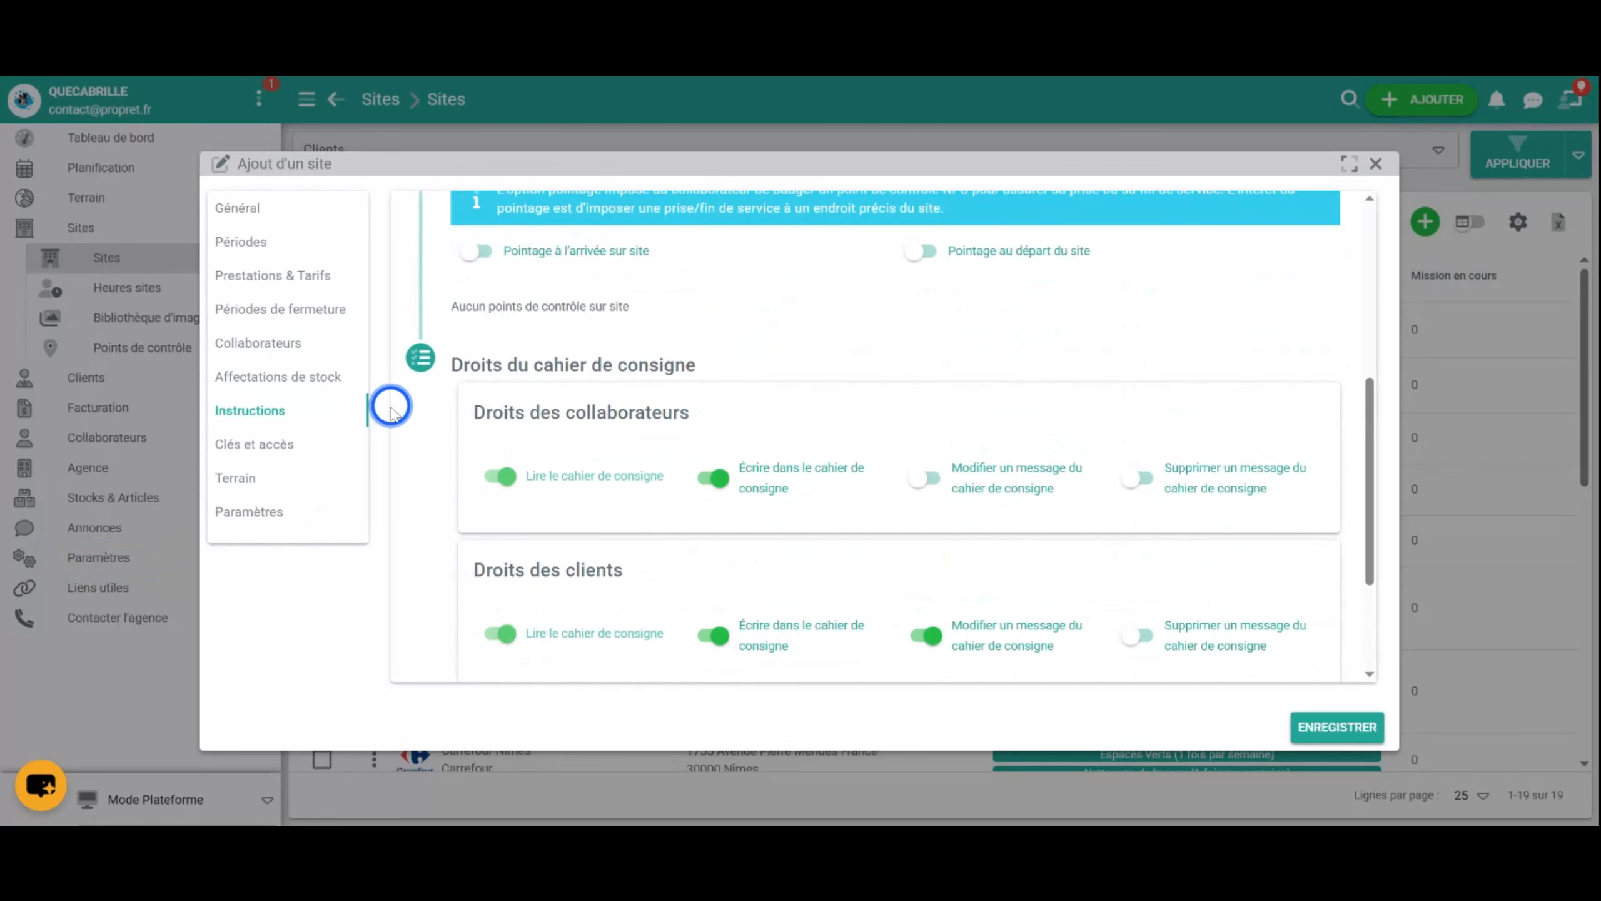
scroll(899, 587, down, 3)
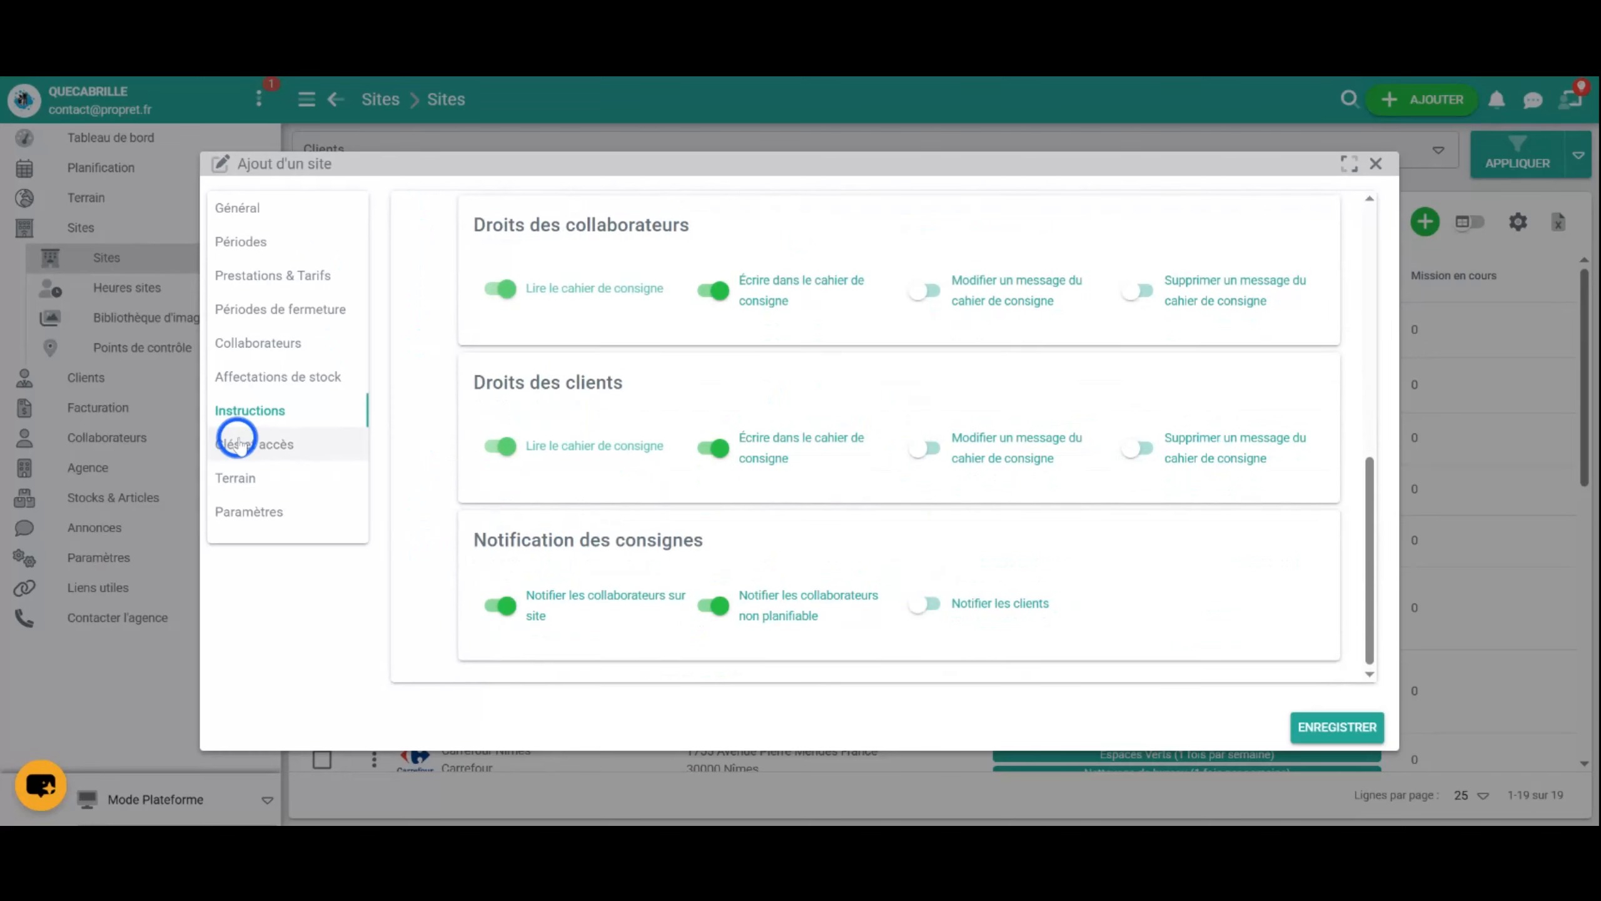
Try adding a blank alarm entry in the site's keys and access section, and delete it again
click(340, 444)
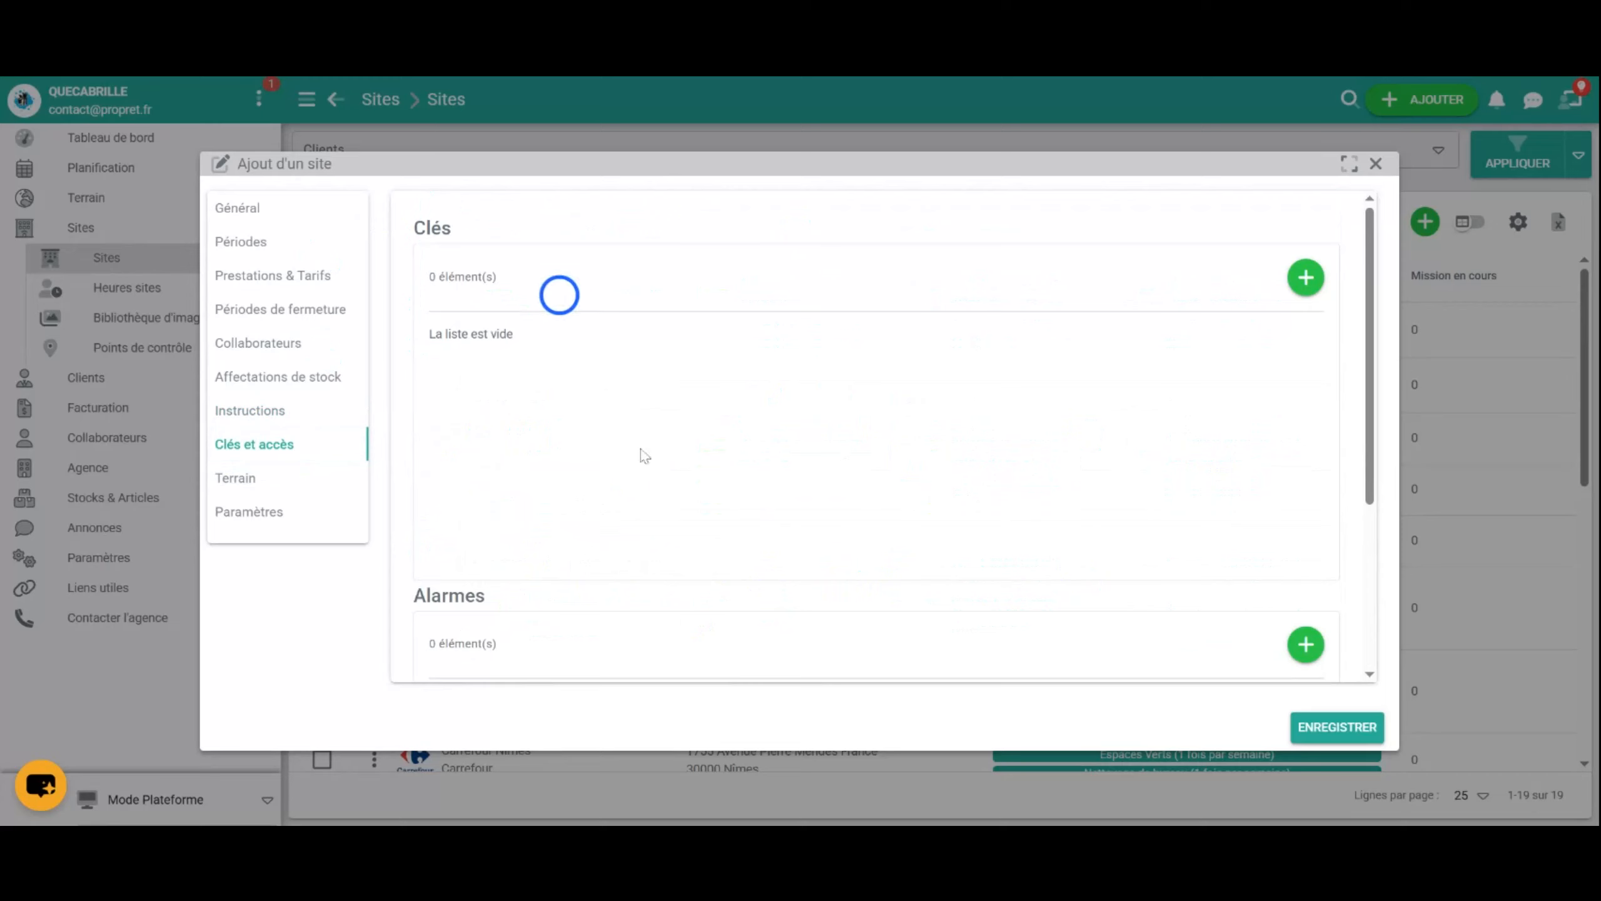
scroll(631, 505, down, 4)
click(1305, 378)
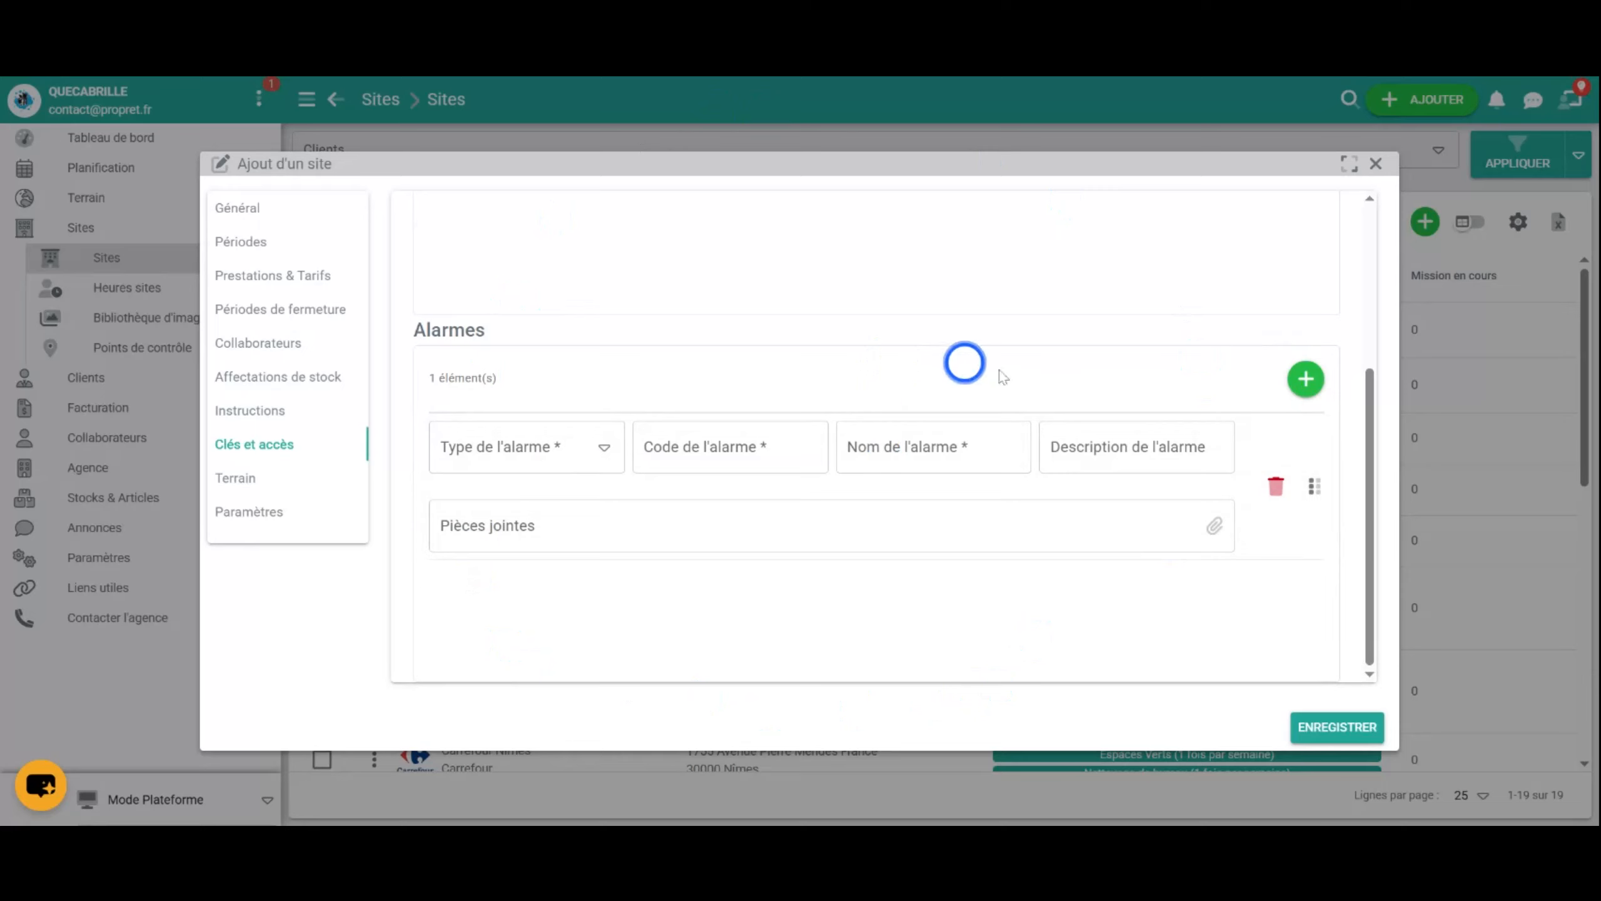
click(1274, 485)
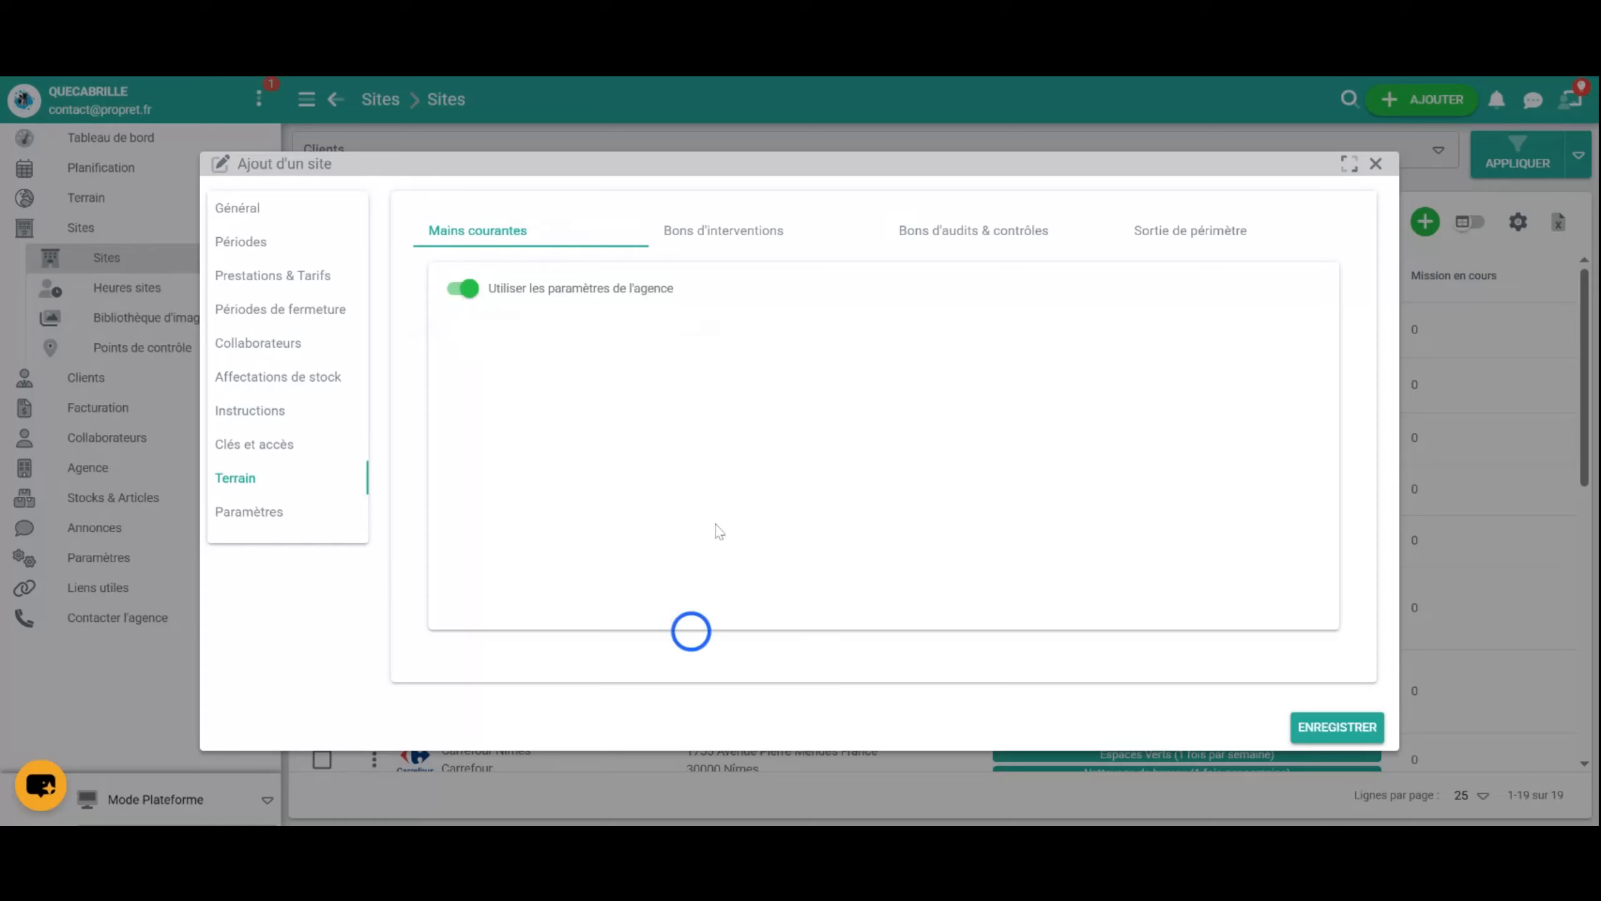
Go through the site's field settings up to perimeter exit, and try overriding the agency parameters there before restoring them
click(718, 230)
click(956, 228)
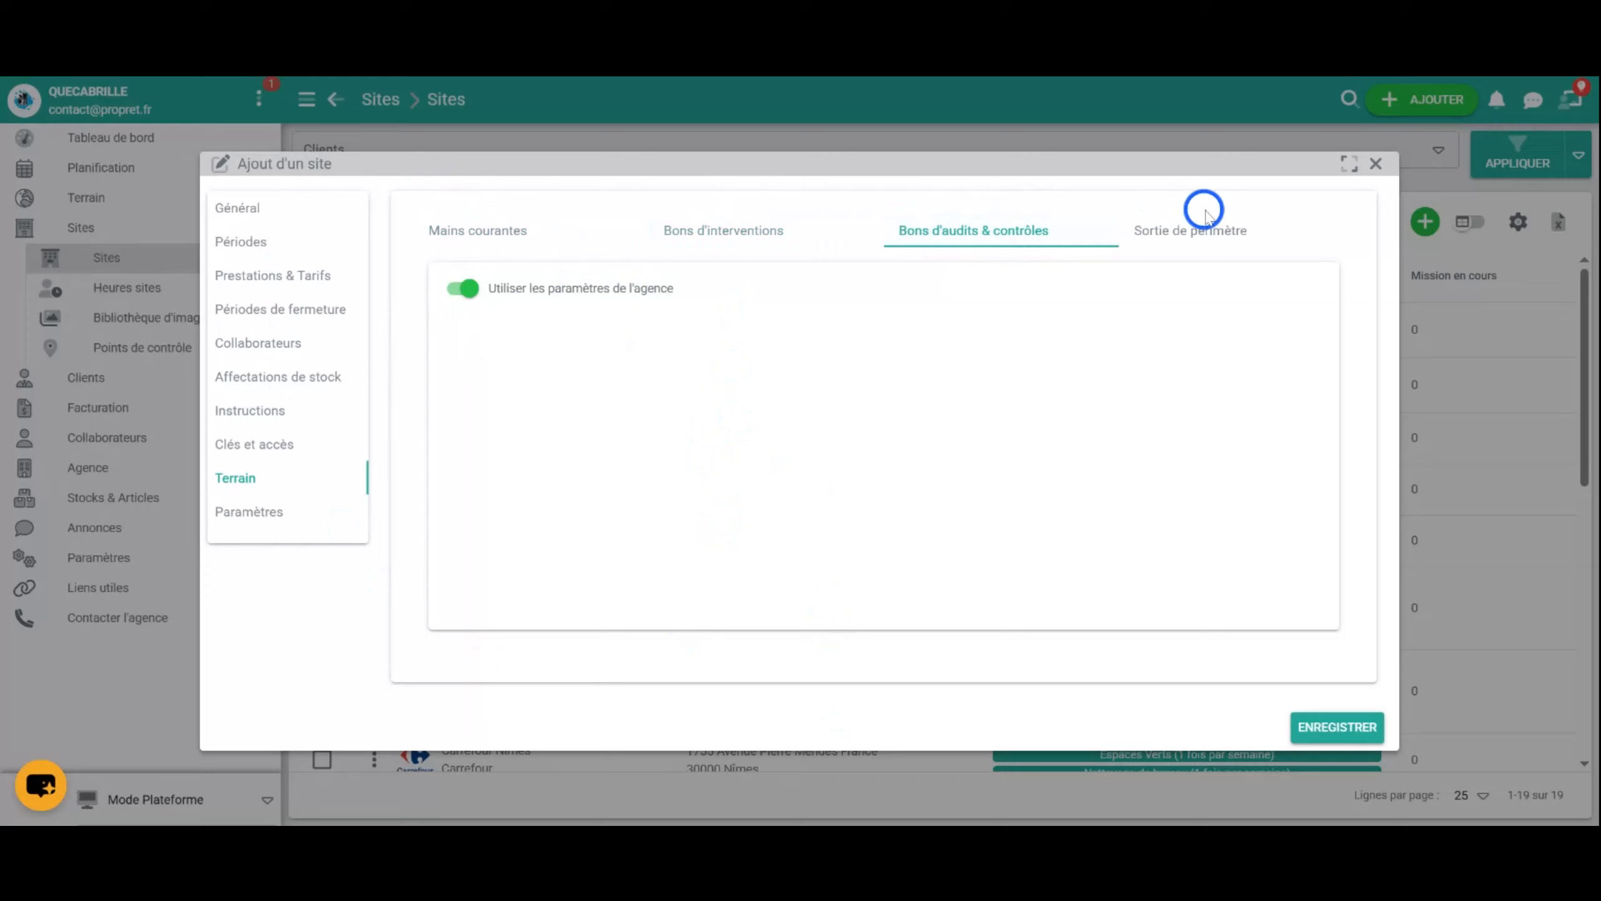
click(1200, 232)
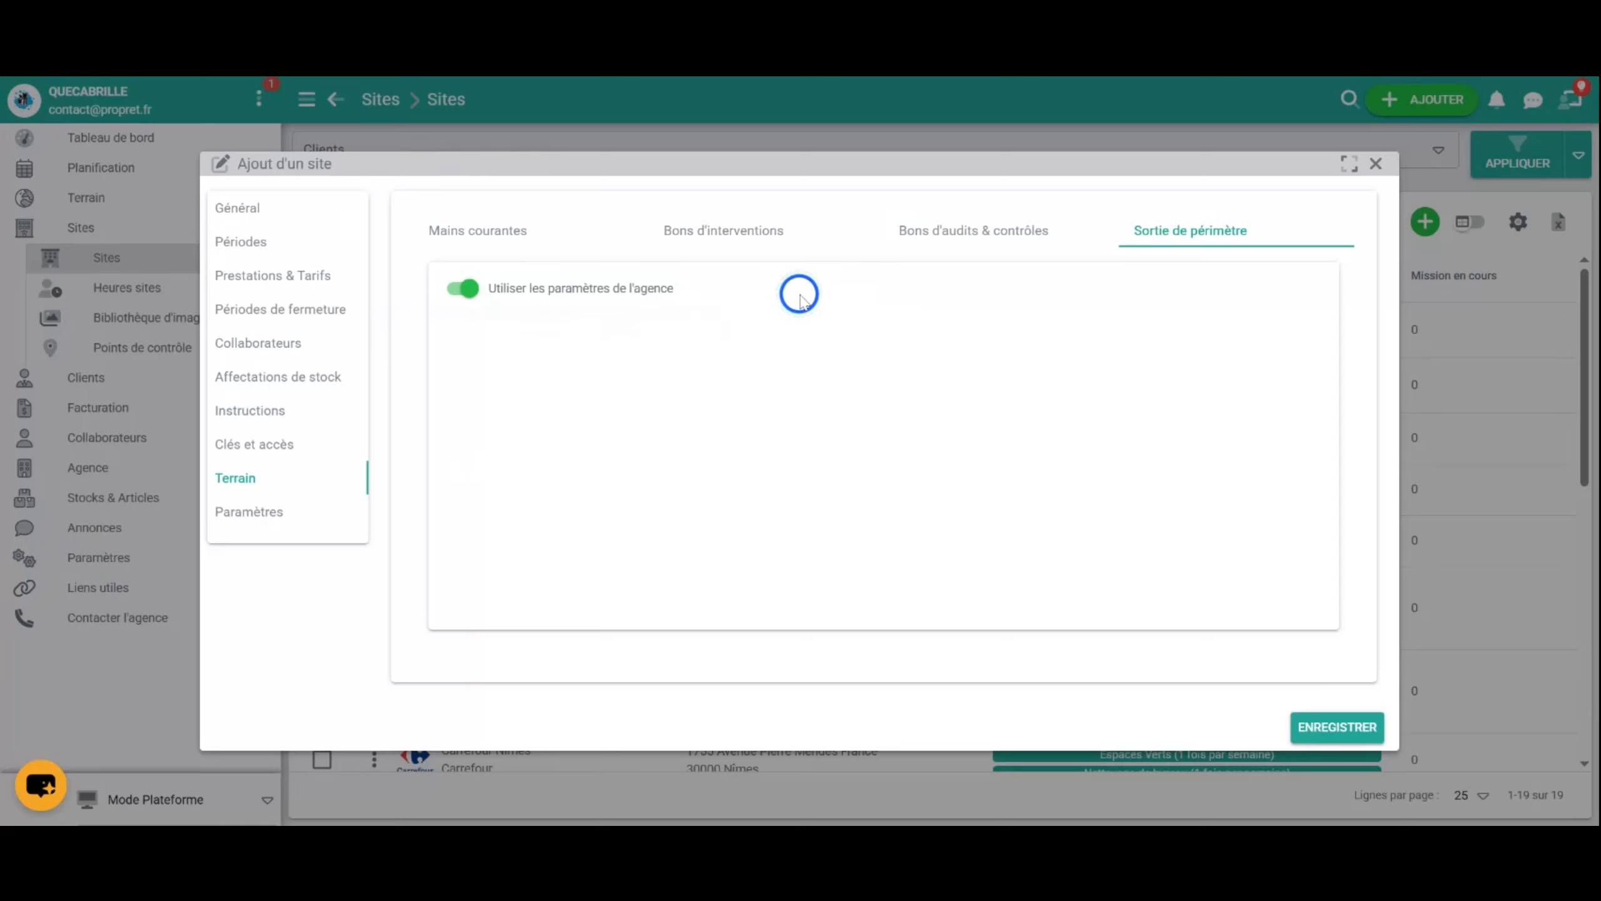
click(469, 290)
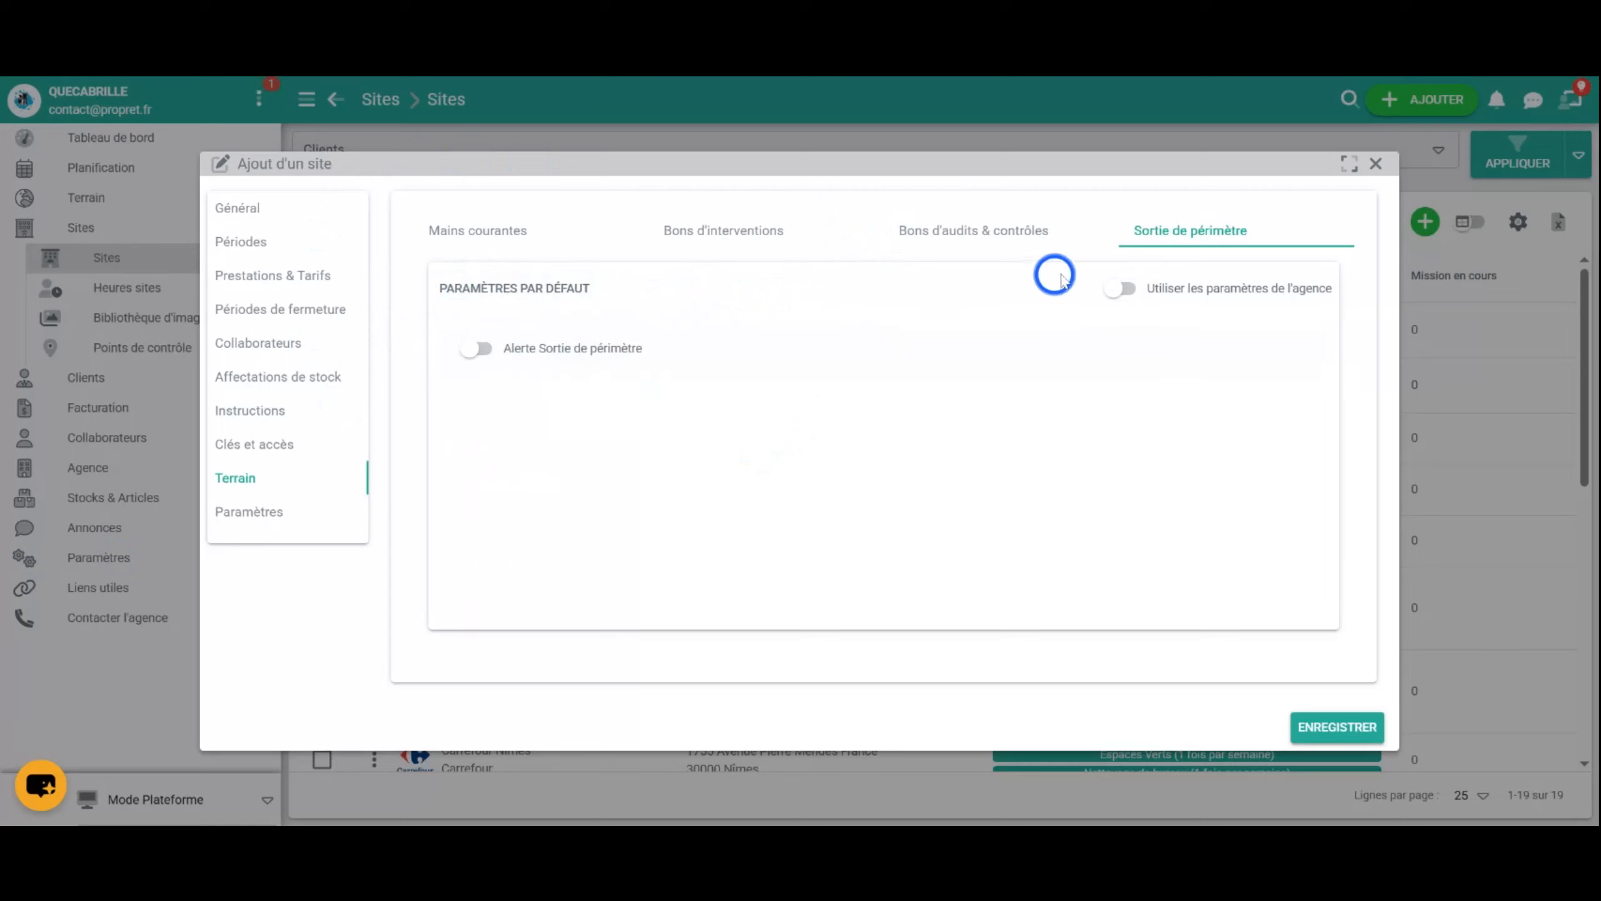
click(1118, 288)
Try site-specific parameters for the Mains courantes, look through the configurable service events, and restore the agency parameters
click(542, 228)
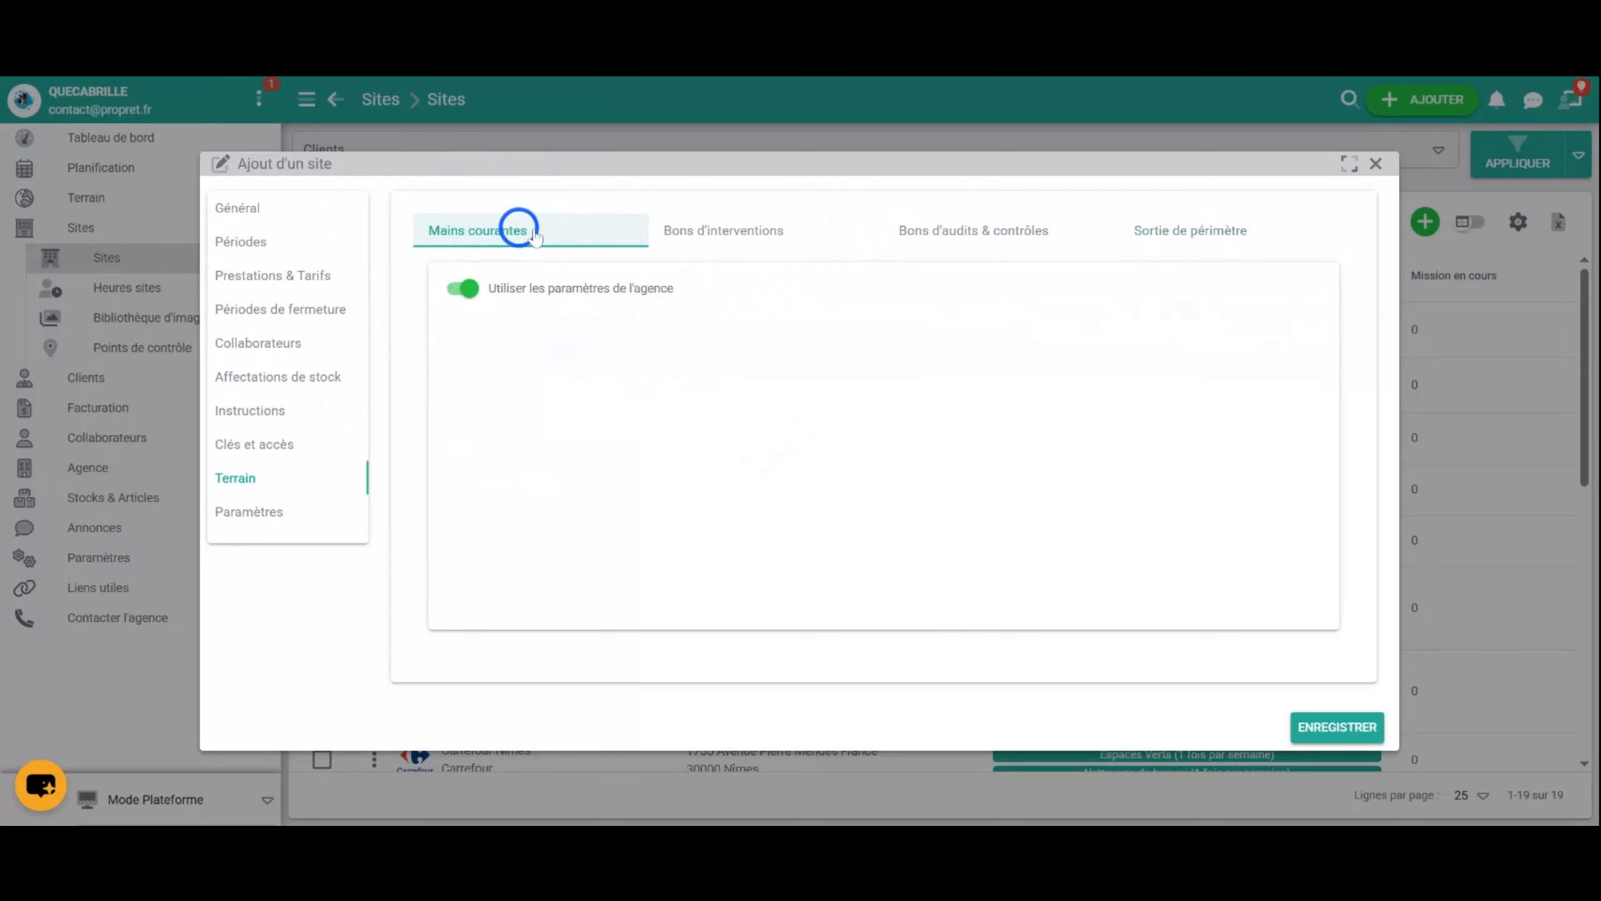
click(697, 287)
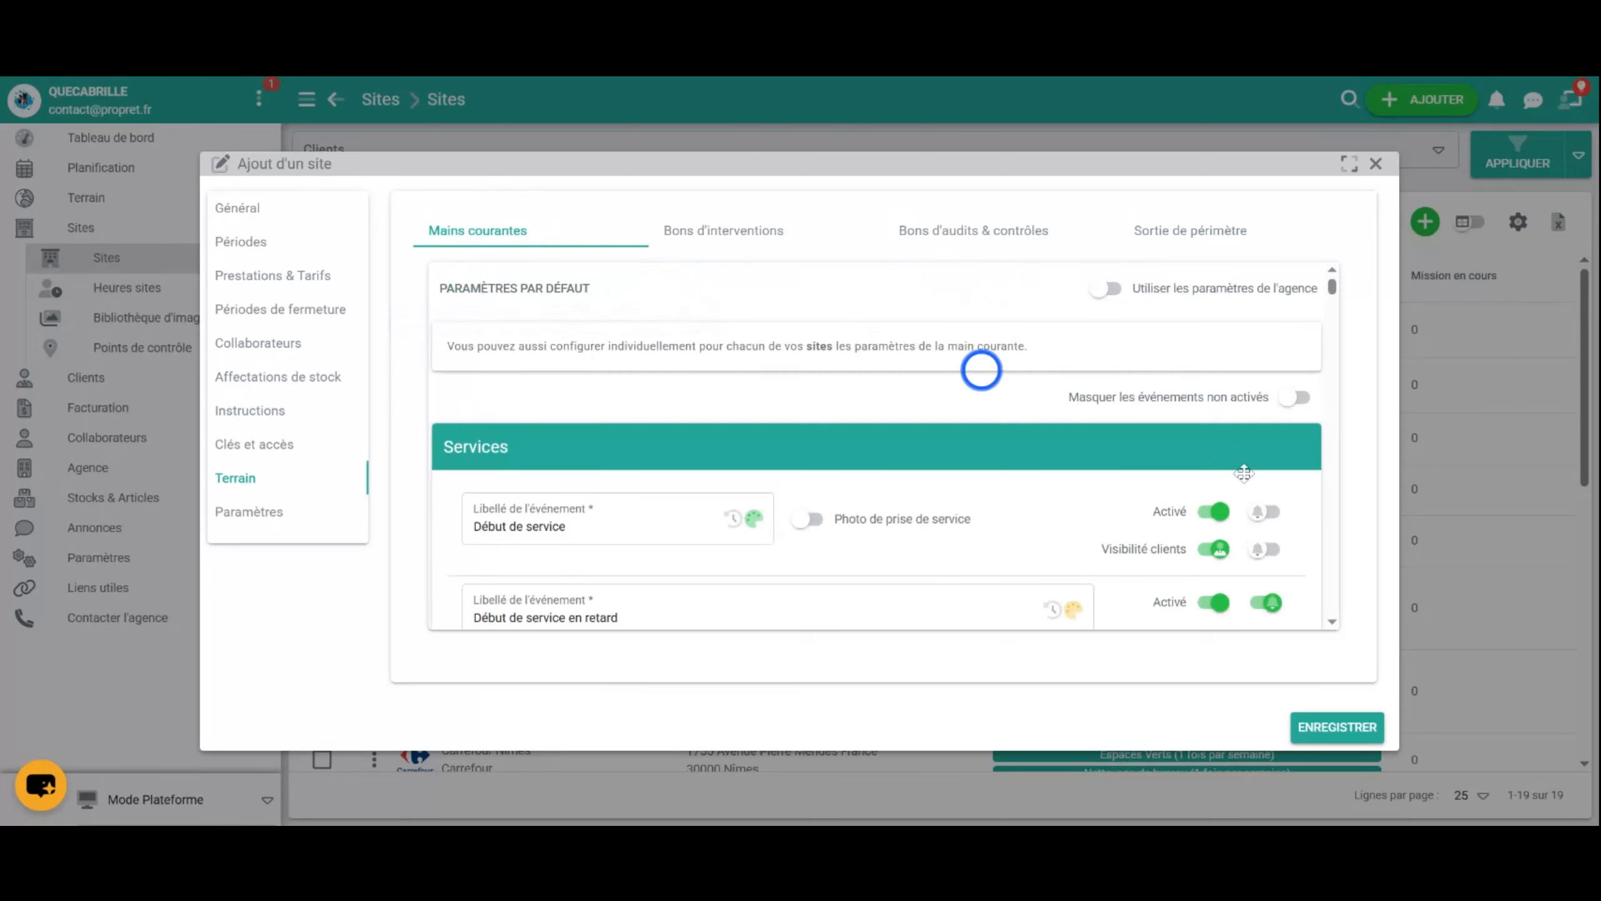
scroll(1254, 482, down, 5)
scroll(1257, 482, up, 5)
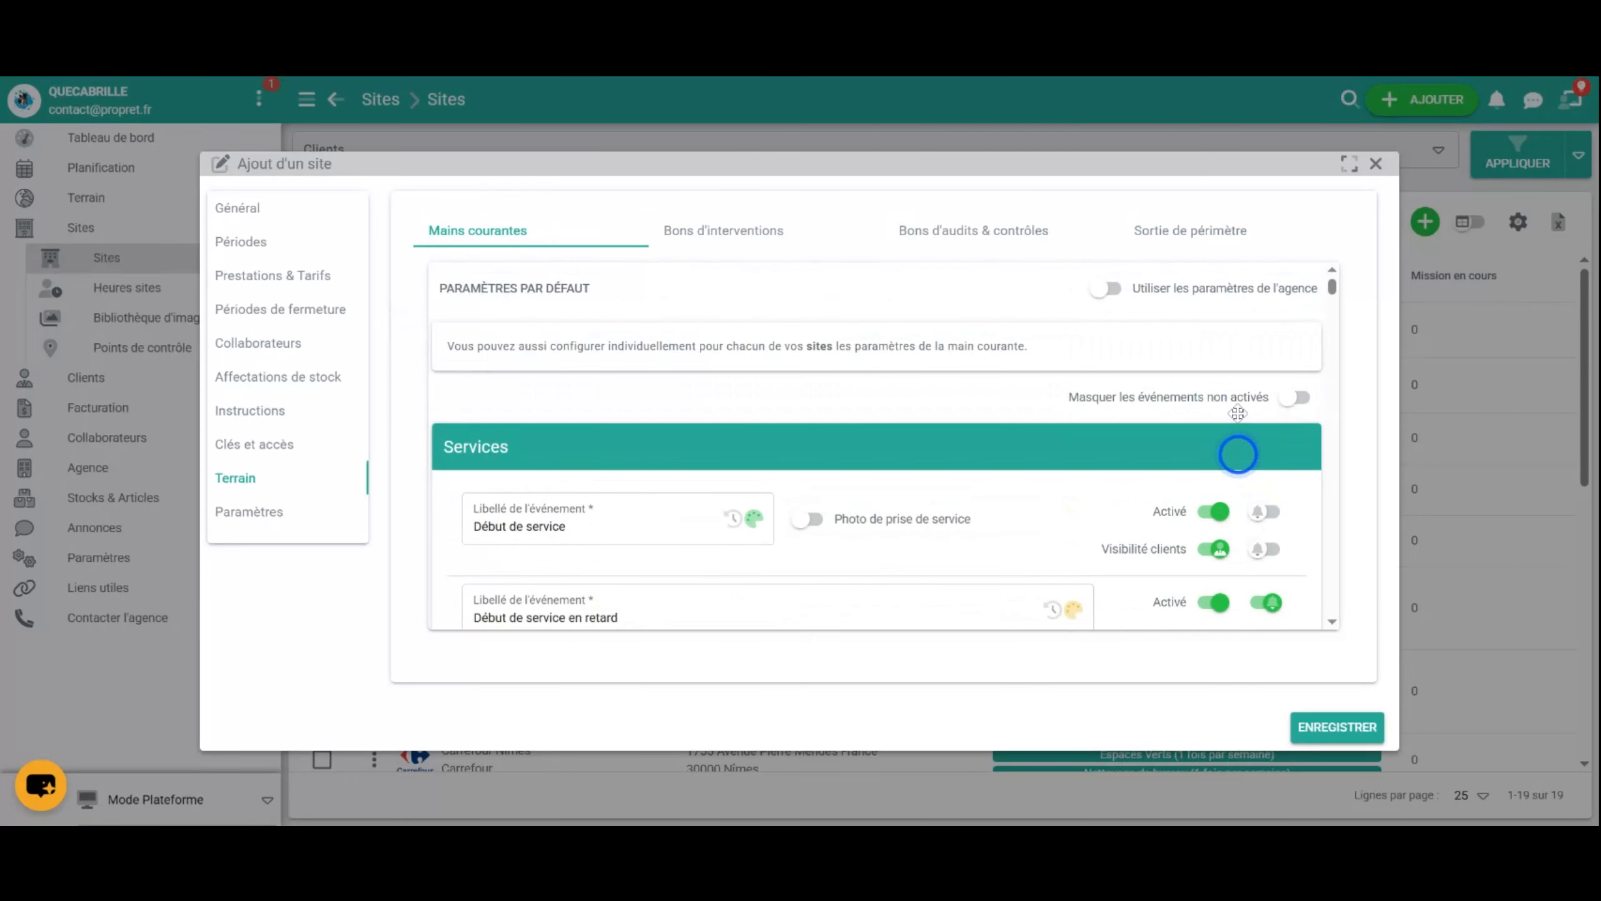
click(1206, 293)
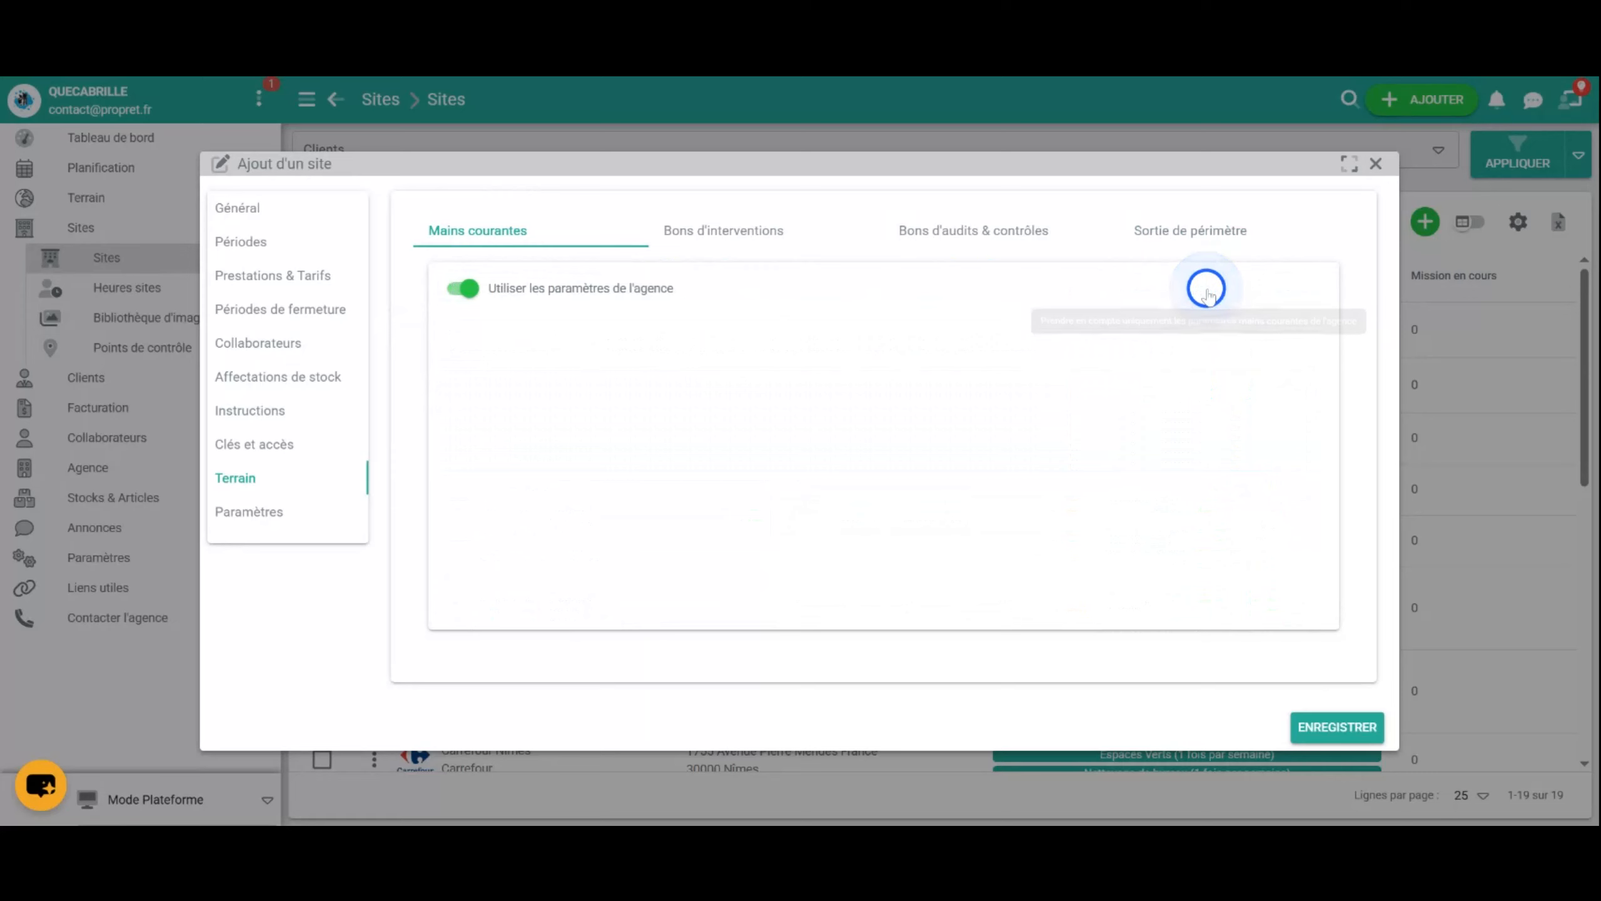
Review the site's sending and notification settings and save the new site
click(265, 524)
click(513, 659)
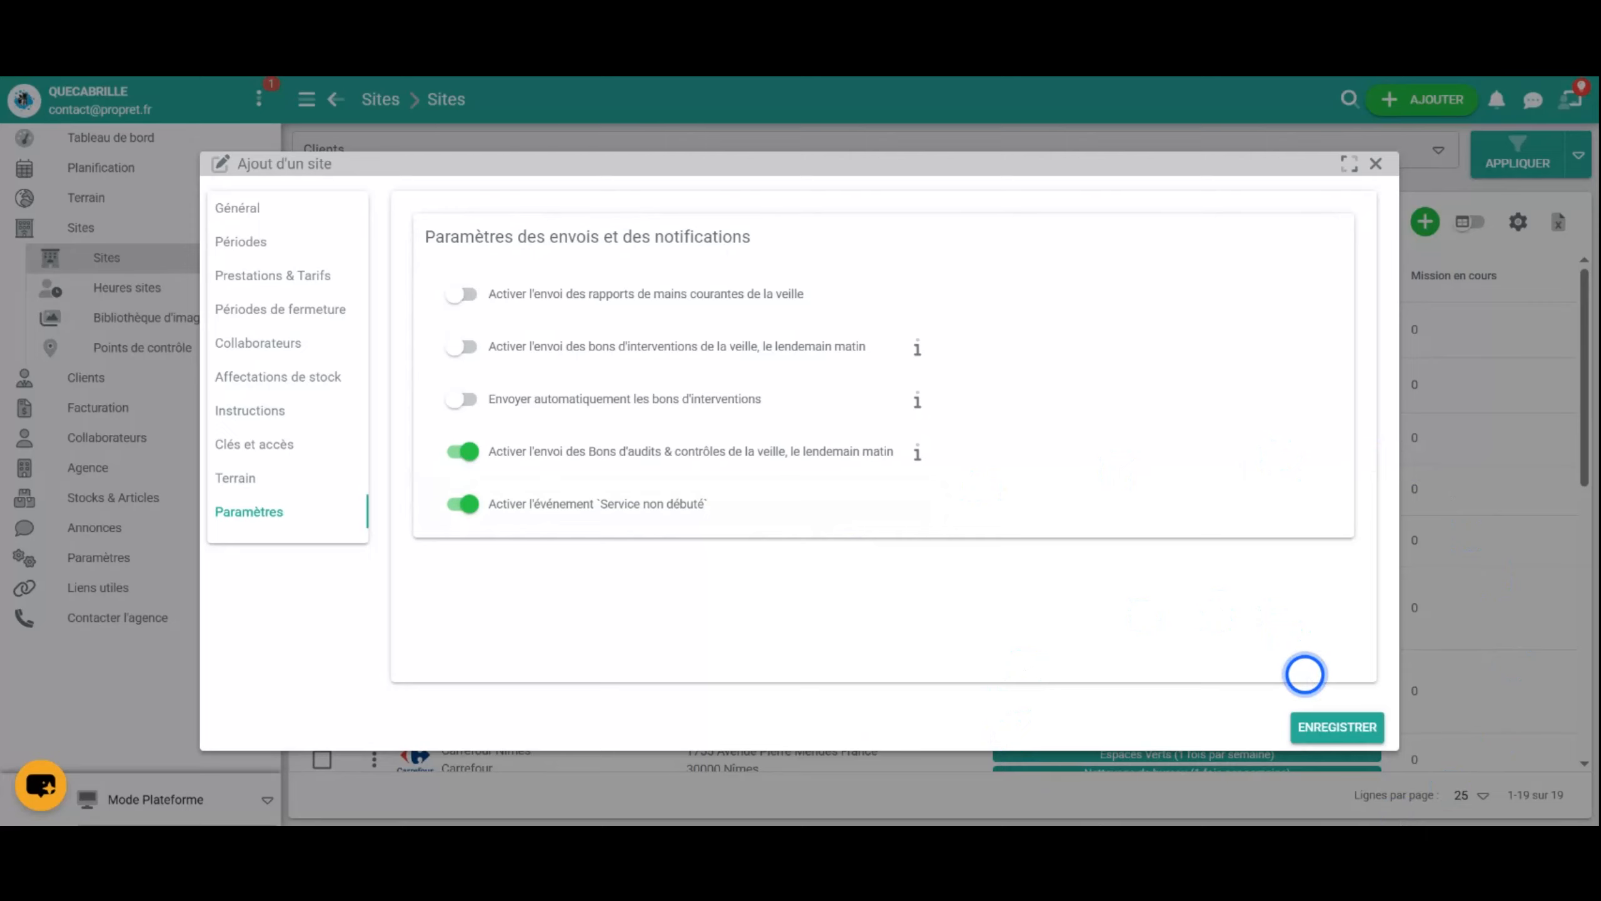
click(1362, 730)
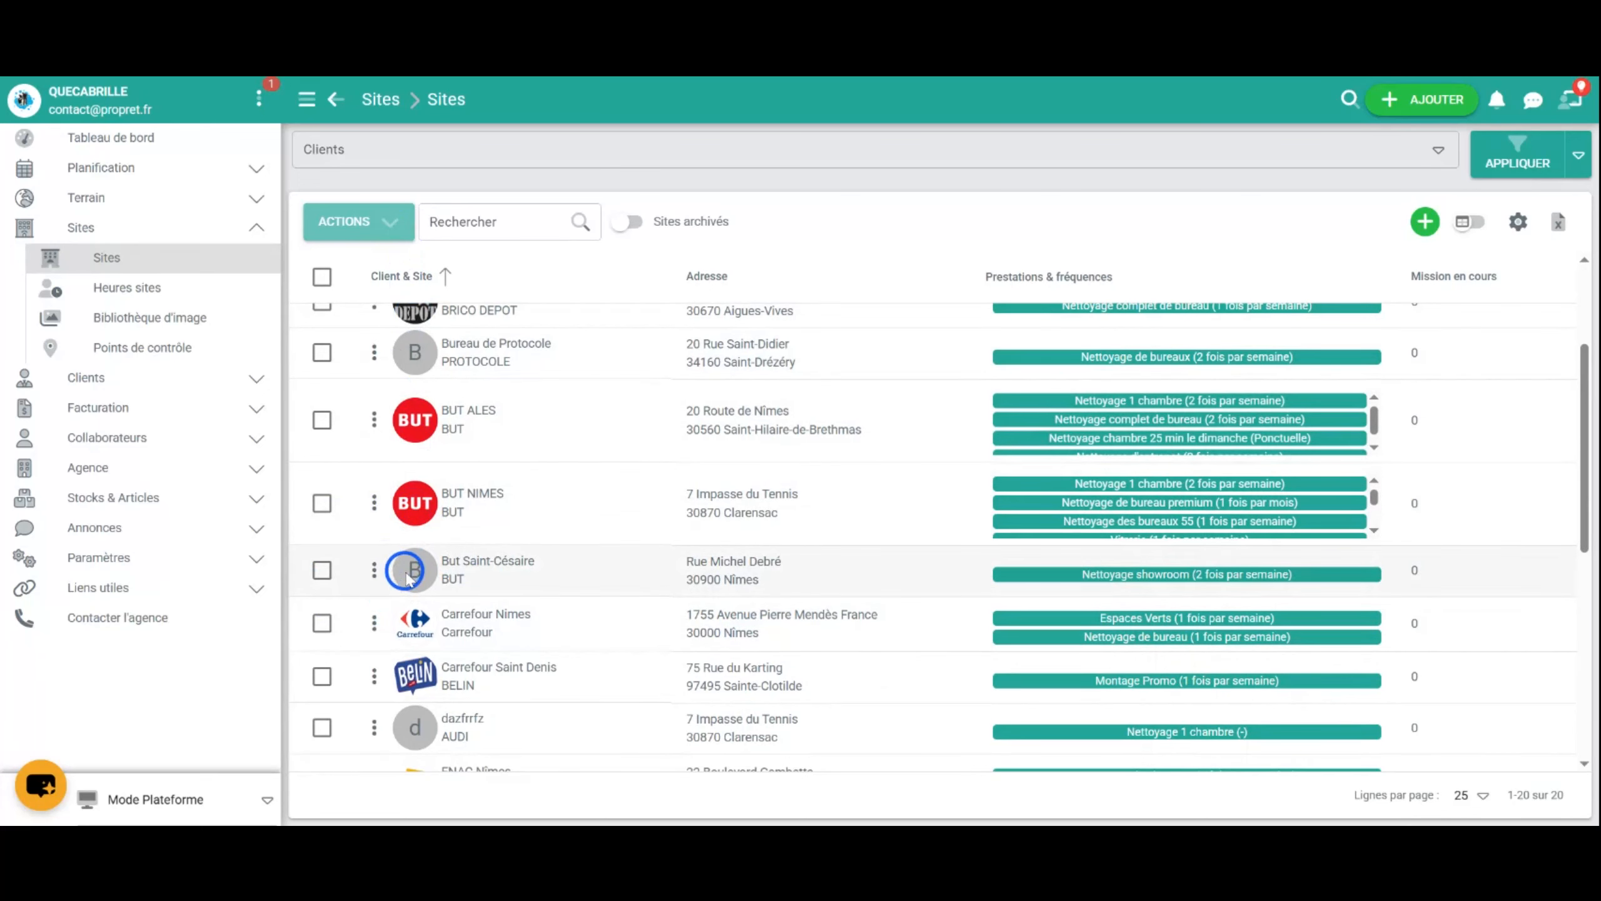
Open the But Saint-Césaire site for editing
click(374, 572)
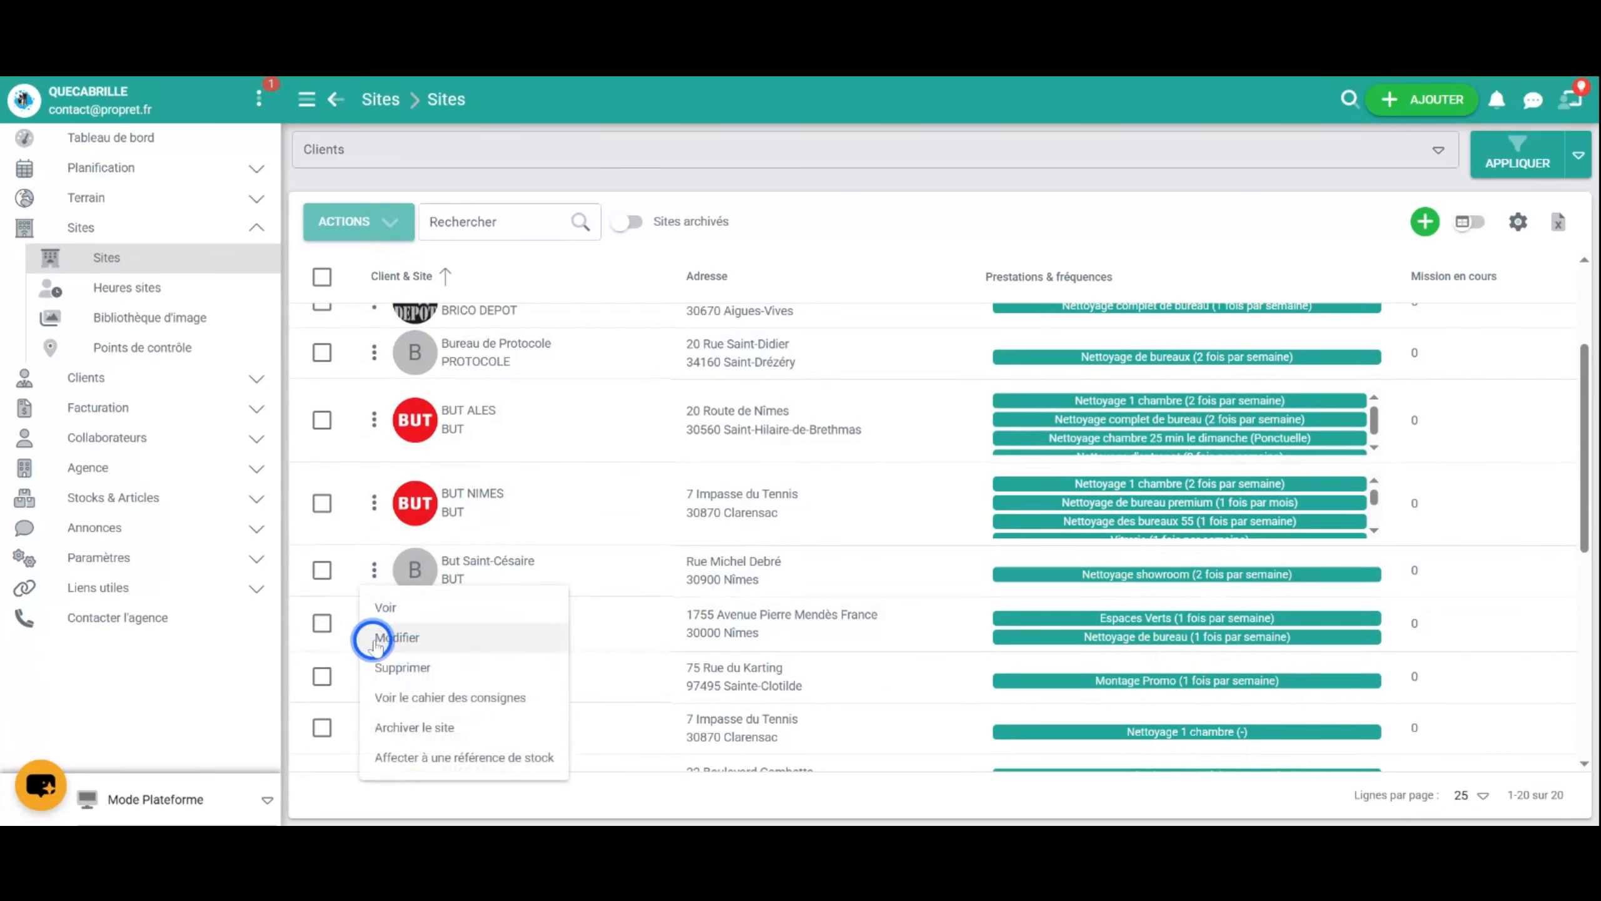
click(382, 637)
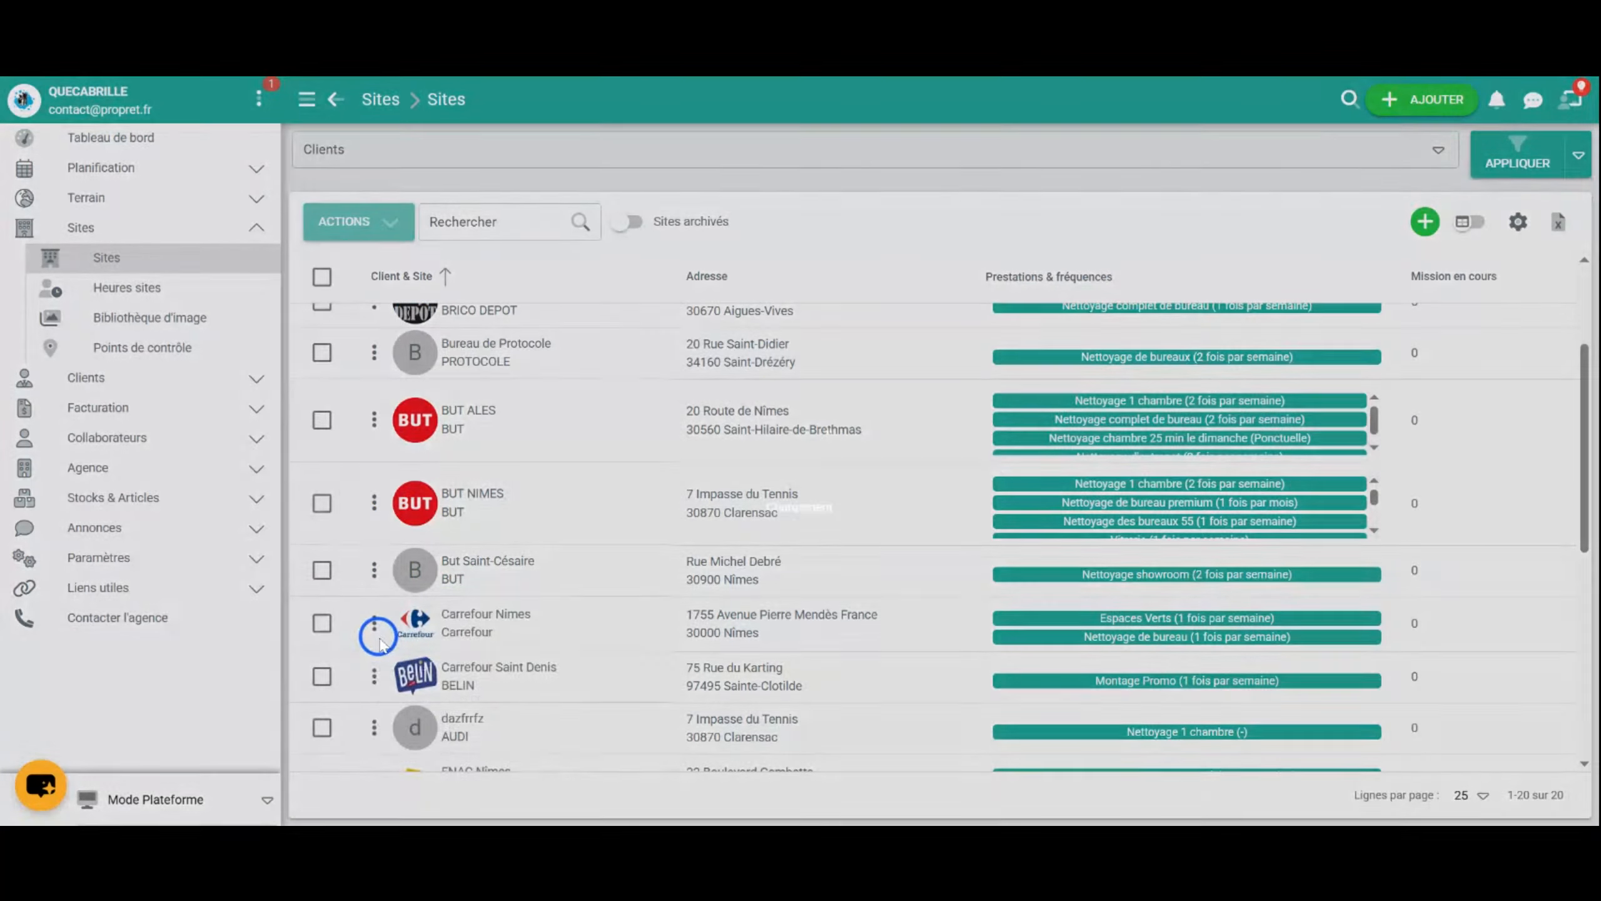